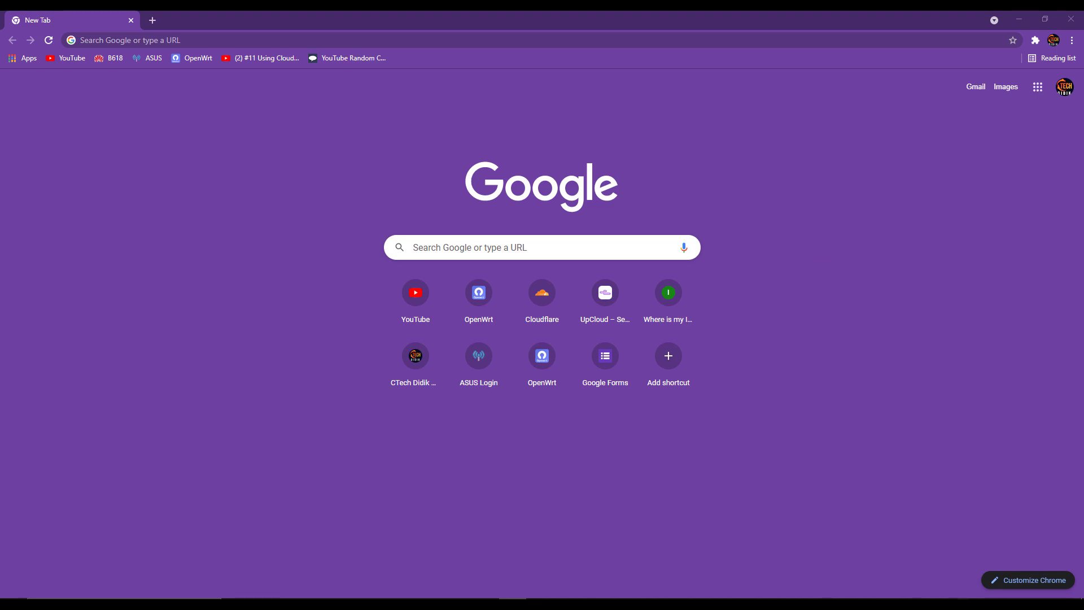
- Check the network connection, open OpenWrt LuCI, and load the ASUS router sign-in page in a new tab
{"action": "left_click", "coordinate": [977, 603]}
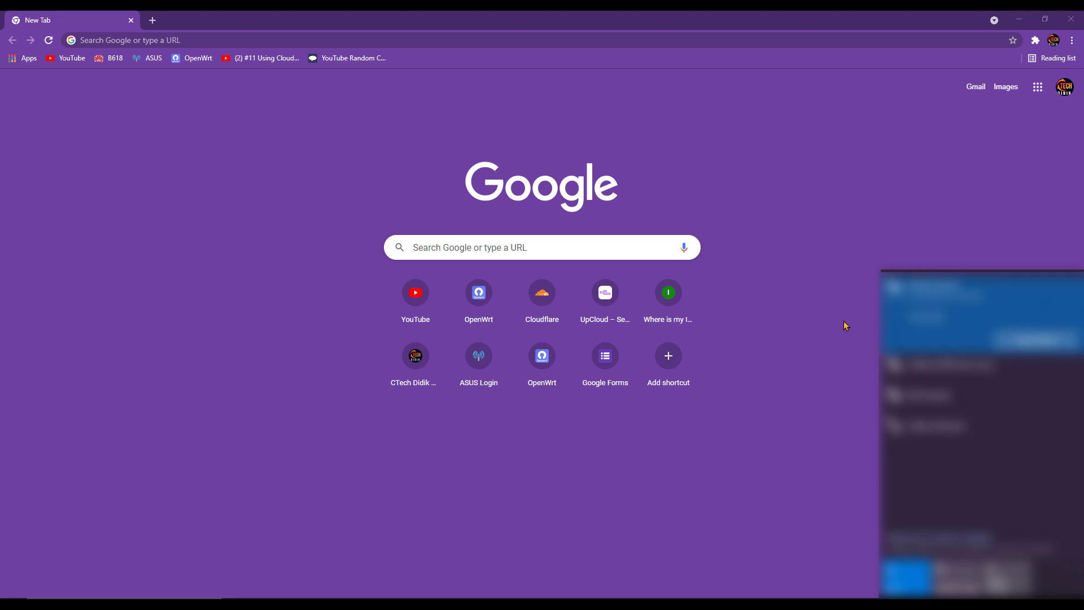
{"action": "left_click", "coordinate": [808, 298]}
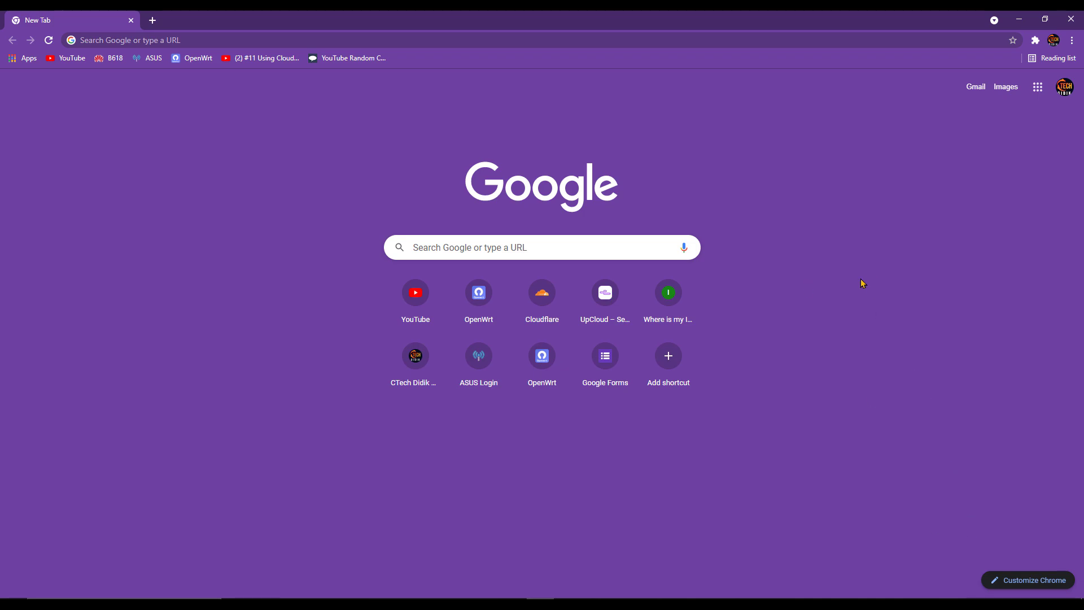
{"action": "left_click", "coordinate": [193, 59]}
{"action": "key", "text": "ctrl+t"}
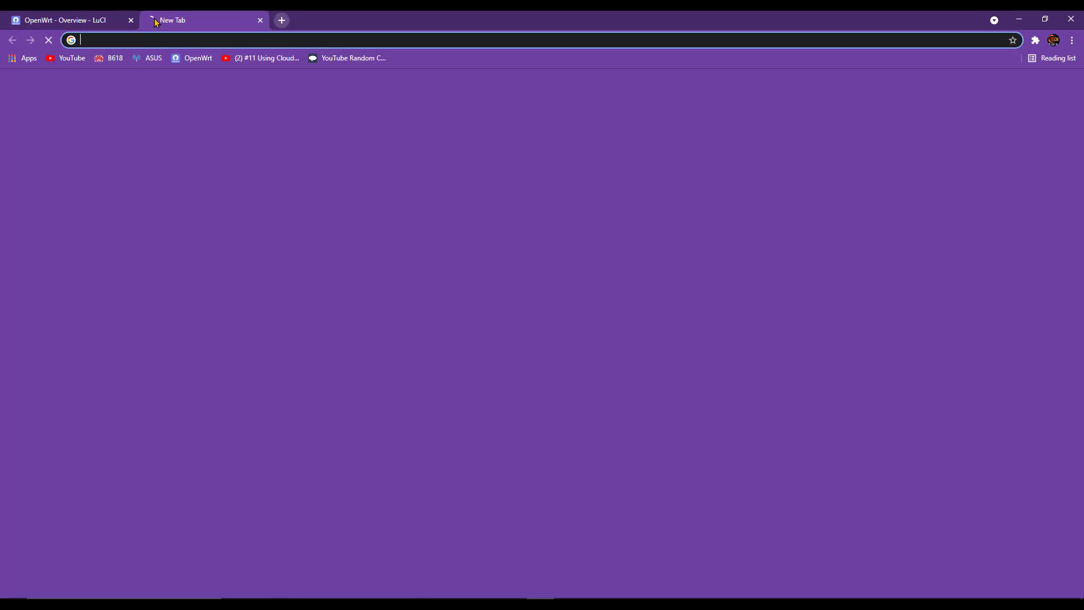
{"action": "left_click", "coordinate": [146, 58]}
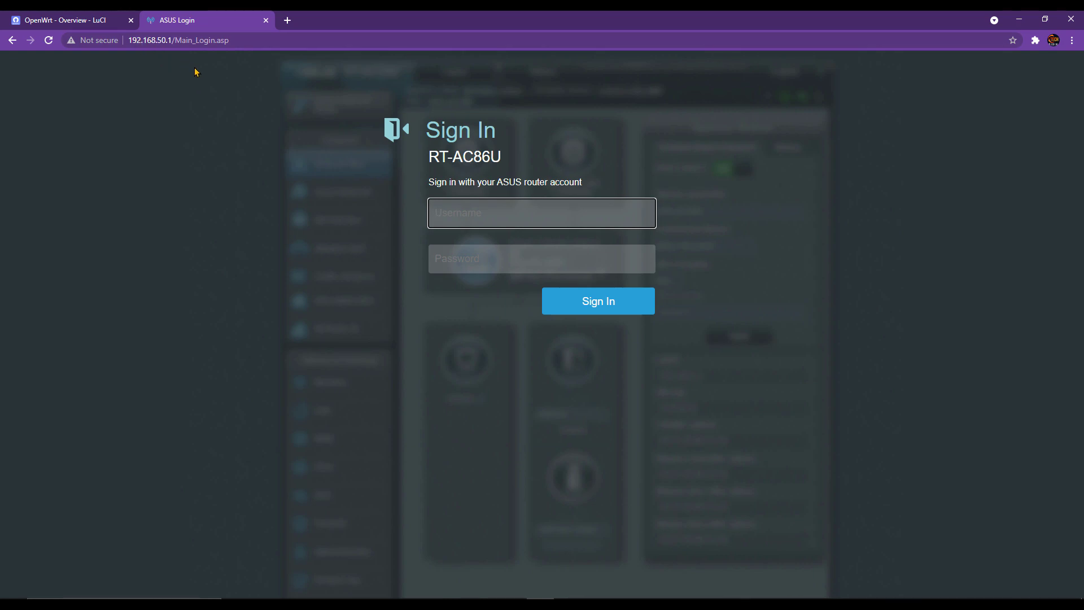
- Sign in to the RT-AC86U router with its username and password
{"action": "left_click", "coordinate": [575, 210]}
{"action": "type", "text": "•••••••••"}
{"action": "key", "text": "Tab"}
{"action": "type", "text": "••••••••••••••"}
{"action": "key", "text": "Return"}
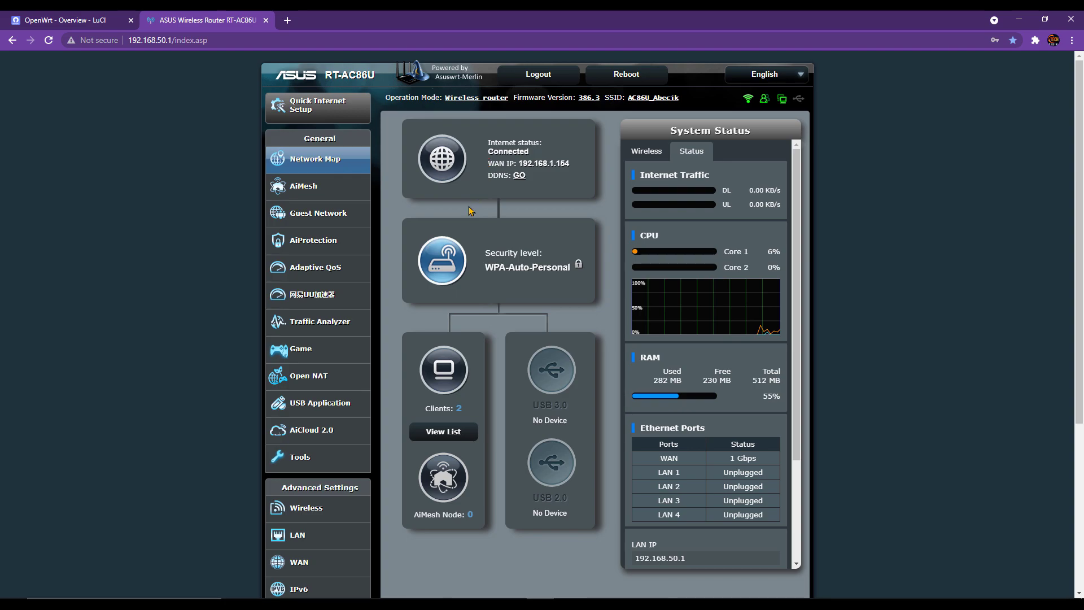
- Review the router's LAN IP 192.168.50.1 and its DHCP Server settings
{"action": "left_click", "coordinate": [321, 536]}
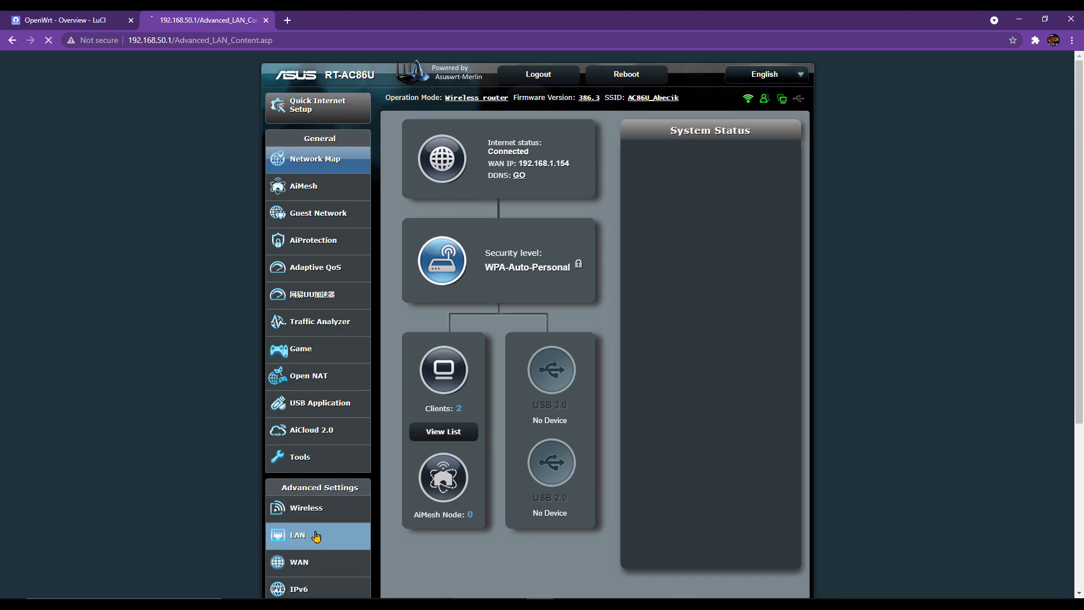
{"action": "left_click", "coordinate": [442, 131]}
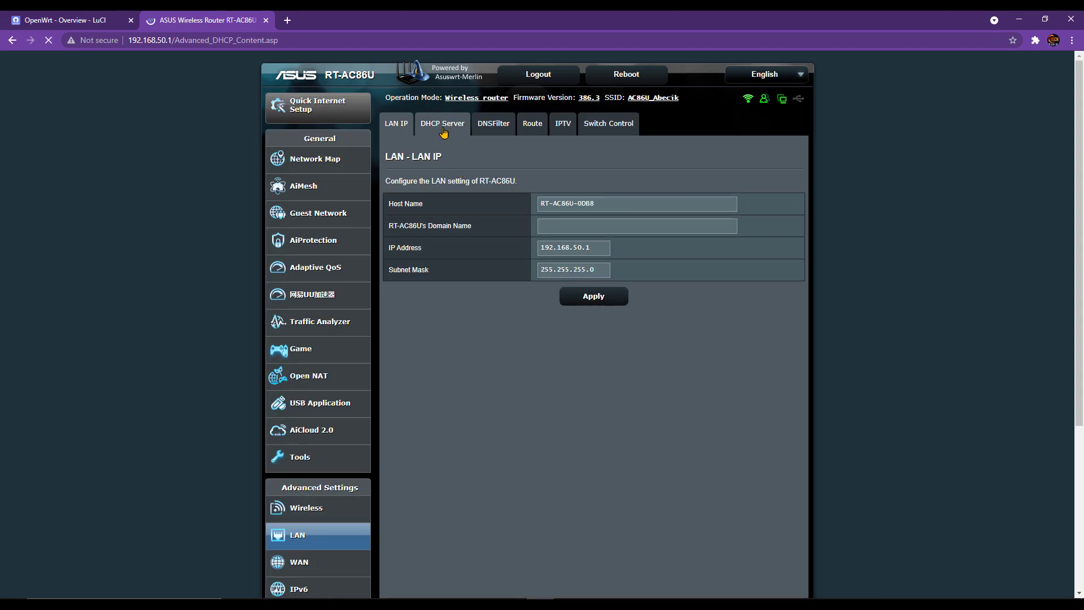
{"action": "scroll", "coordinate": [357, 439], "scroll_direction": "down", "scroll_amount": 2}
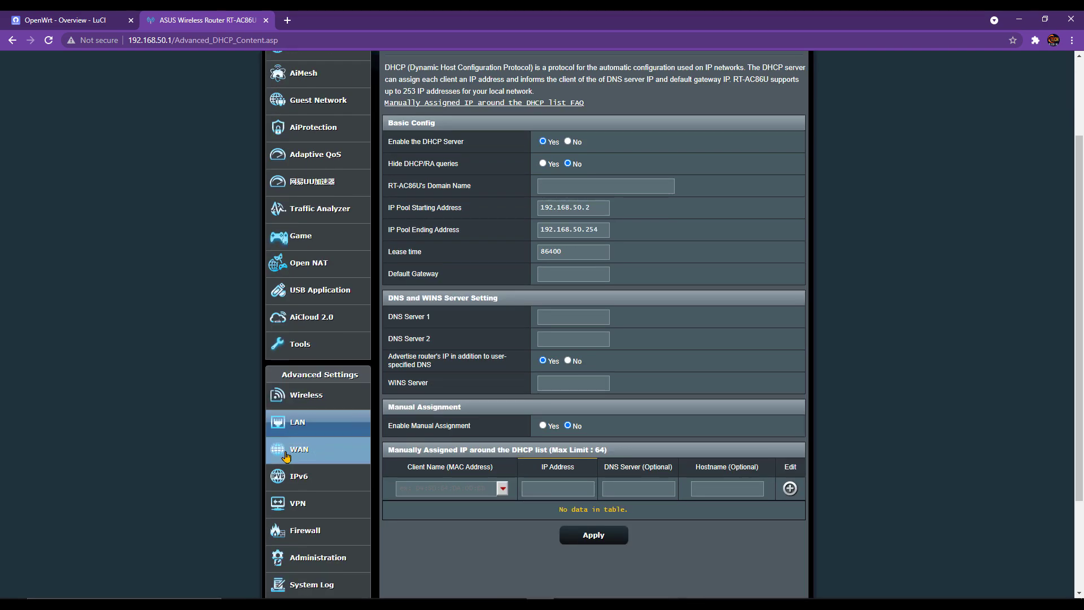
- Review the WAN Dual WAN and Internet Connection settings, then go back to the OpenWrt tab
{"action": "left_click", "coordinate": [323, 460]}
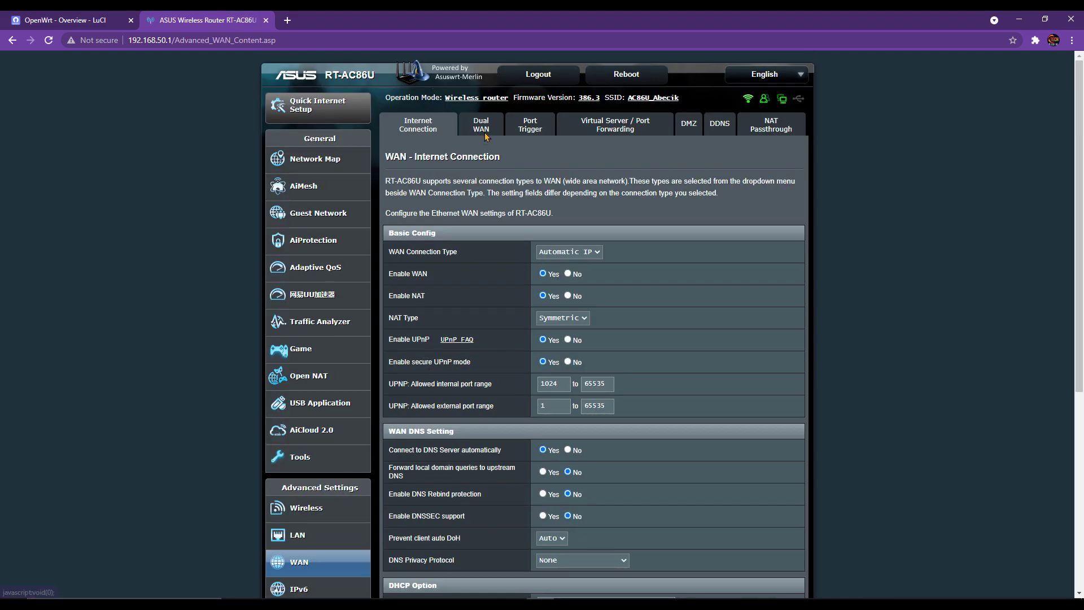
{"action": "left_click", "coordinate": [482, 122]}
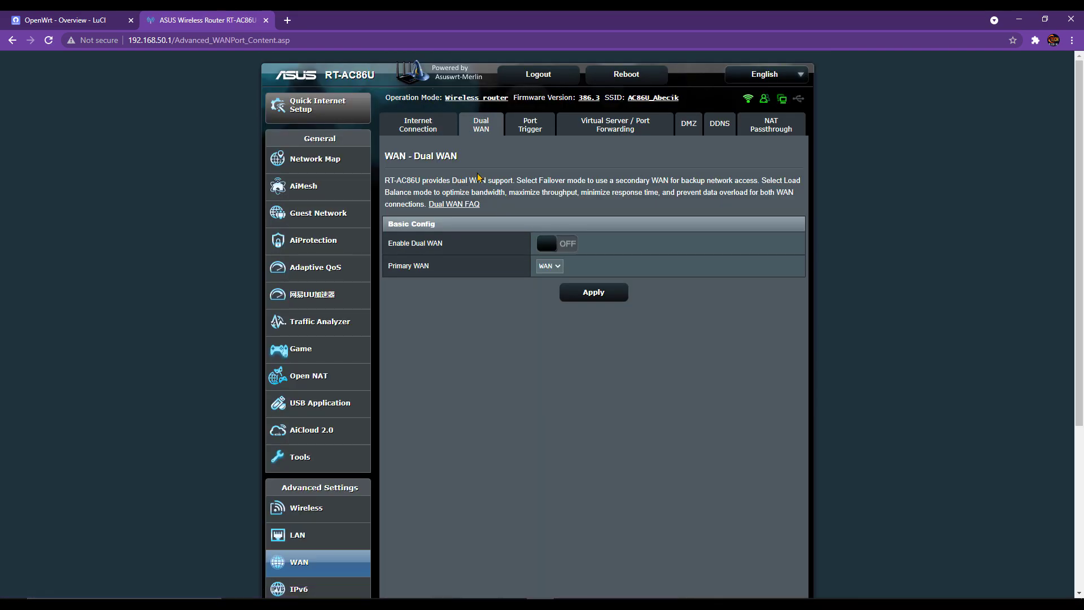
{"action": "left_click", "coordinate": [438, 132]}
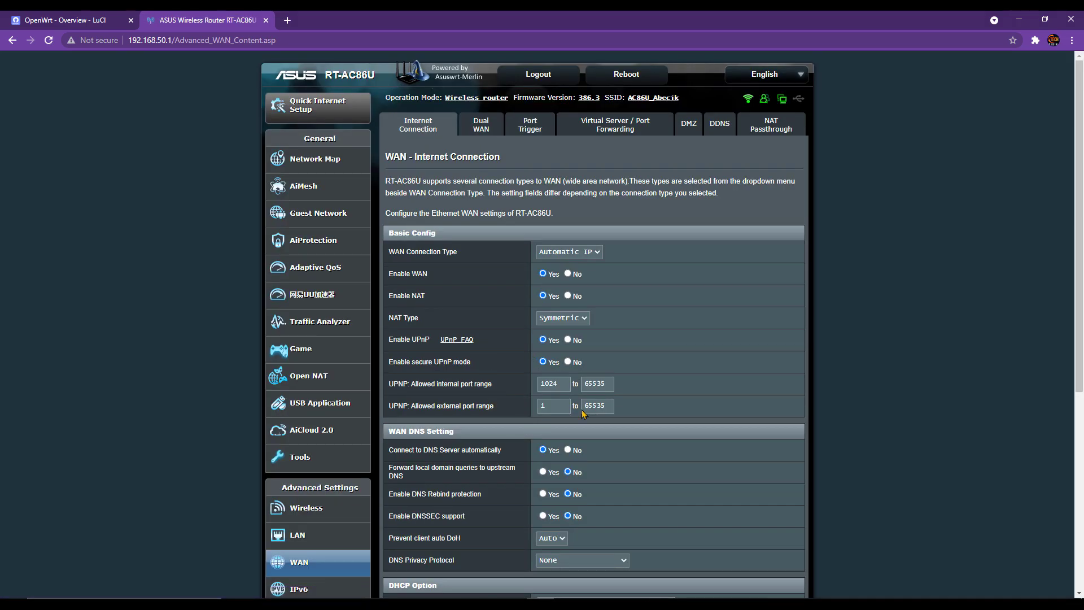
{"action": "scroll", "coordinate": [504, 188], "scroll_direction": "down", "scroll_amount": 1}
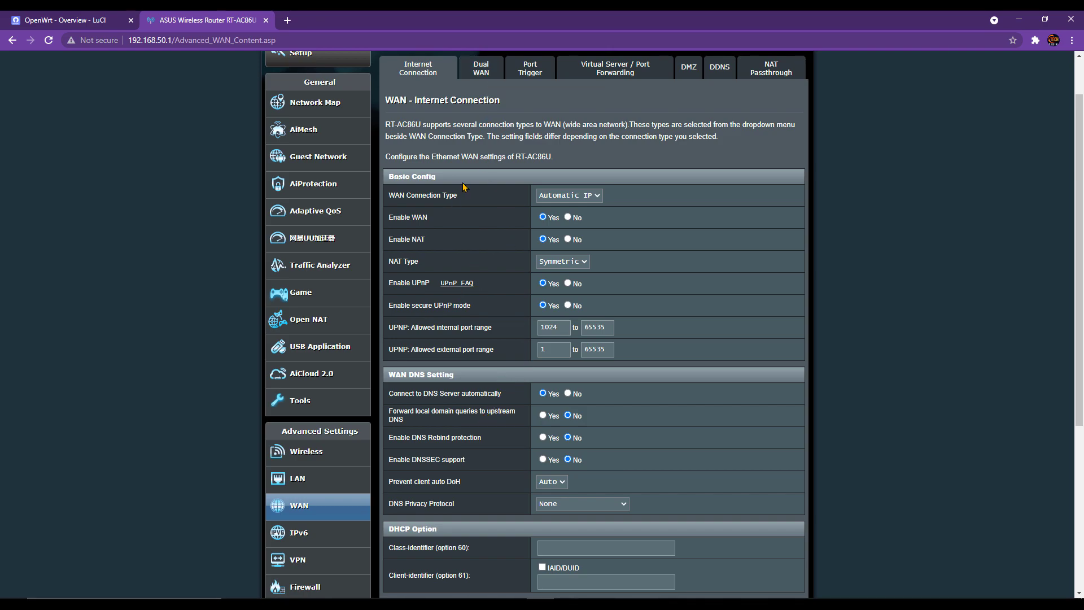
{"action": "scroll", "coordinate": [505, 381], "scroll_direction": "up", "scroll_amount": 1}
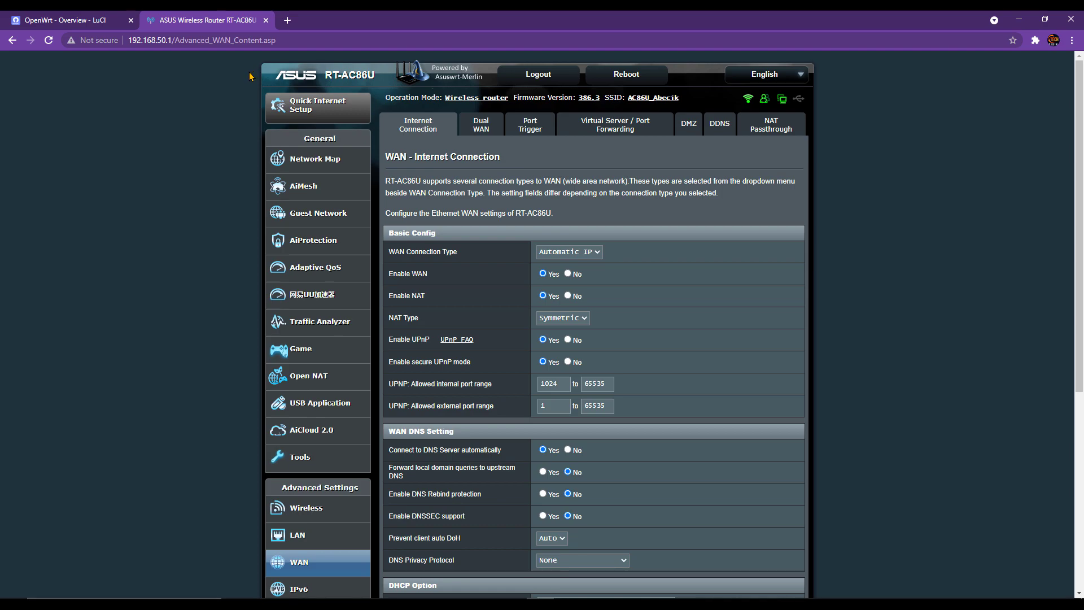
{"action": "left_click", "coordinate": [90, 18]}
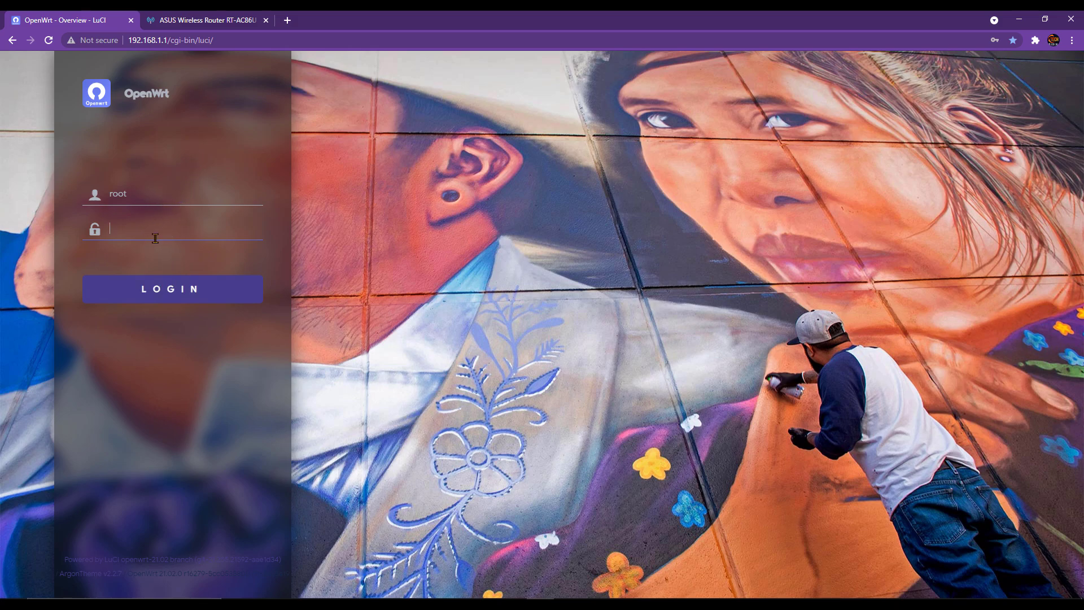
- Log in to LuCI and save a new root password under System > Administration
{"action": "left_click", "coordinate": [185, 299]}
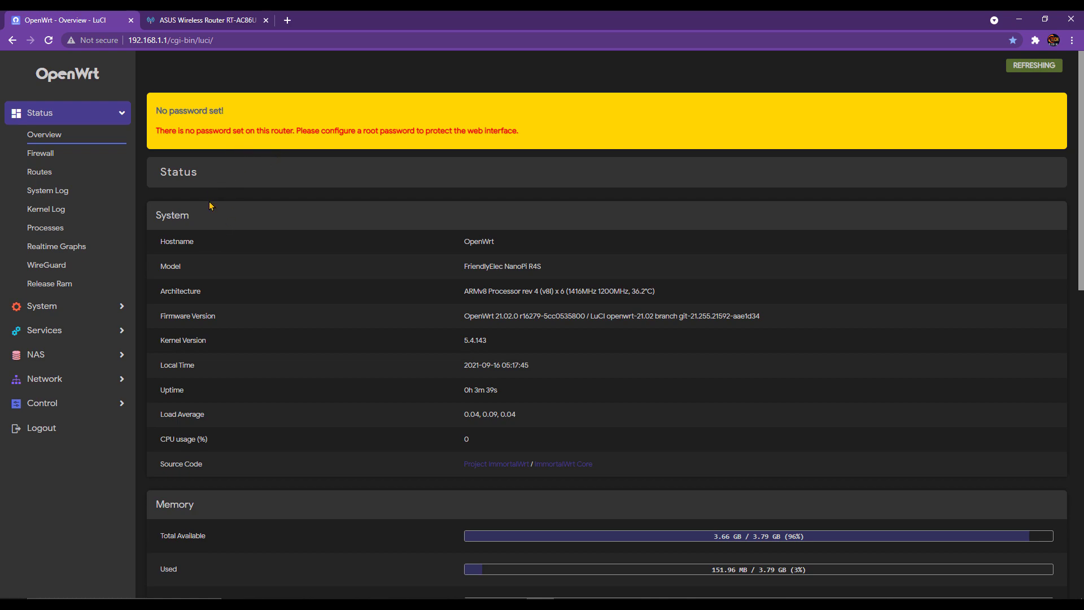
{"action": "left_click", "coordinate": [94, 311]}
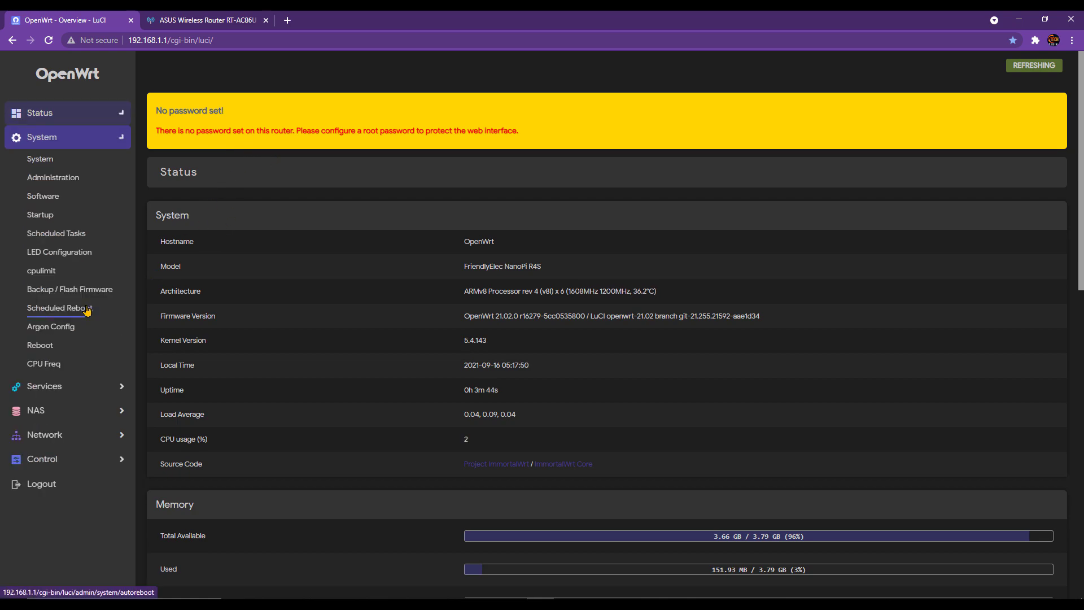
{"action": "left_click", "coordinate": [63, 179]}
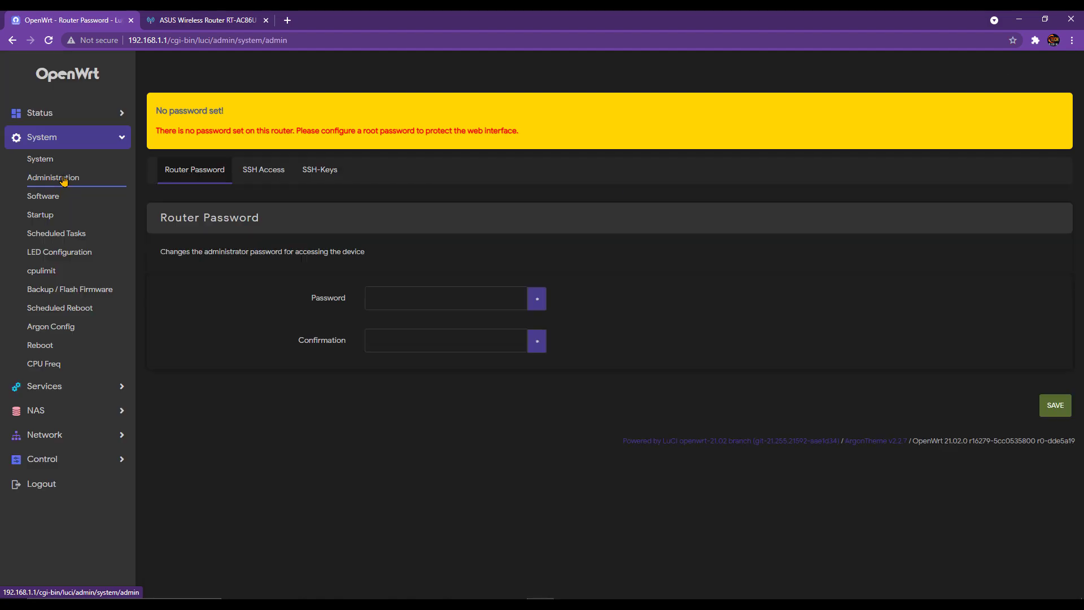
{"action": "left_click", "coordinate": [432, 304]}
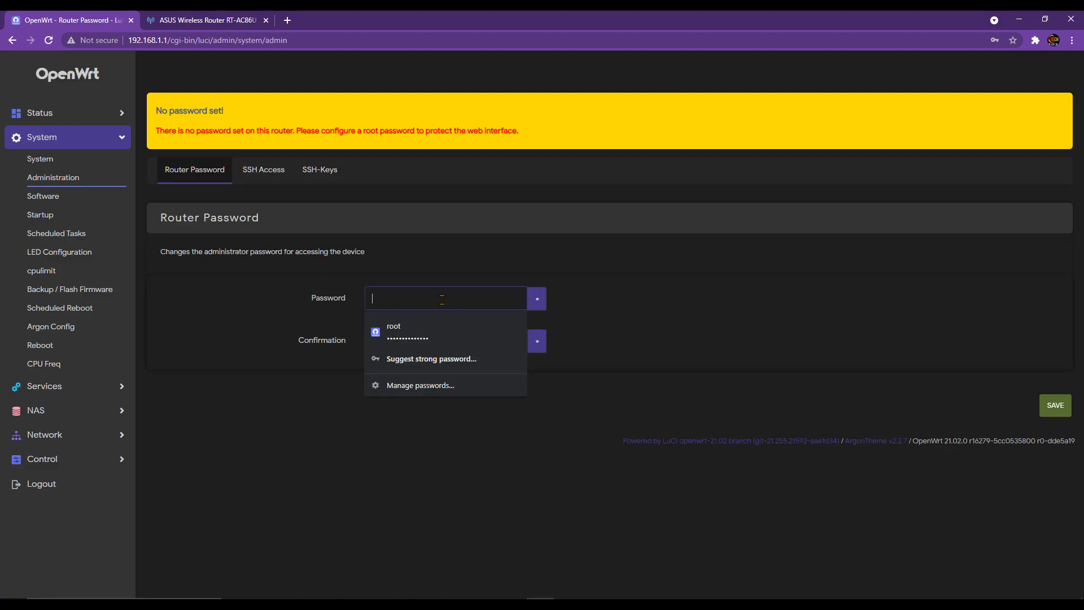
{"action": "left_click", "coordinate": [447, 332]}
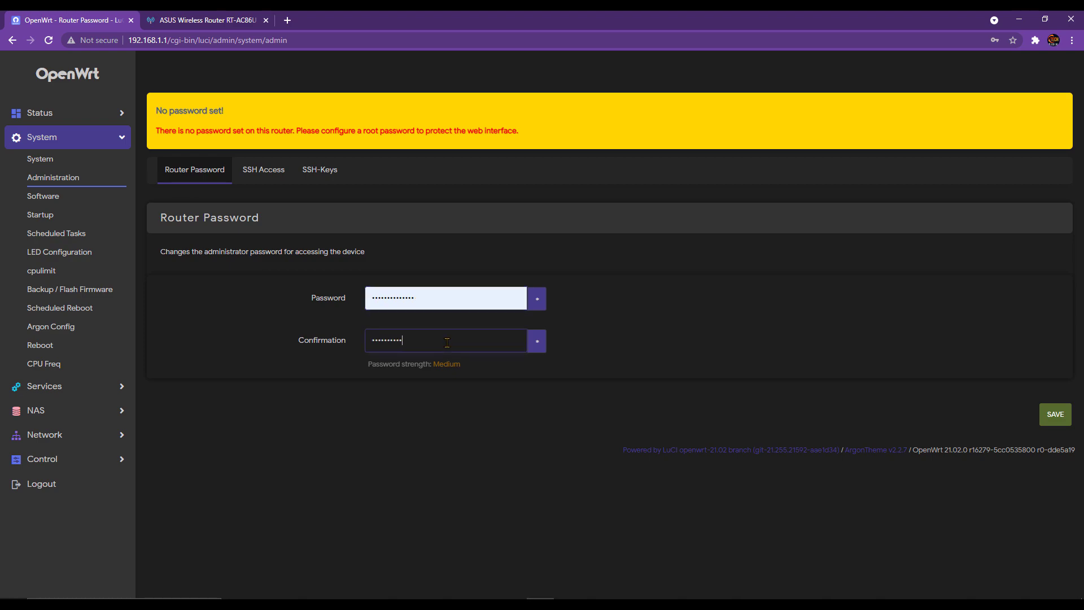
{"action": "left_click", "coordinate": [1051, 415]}
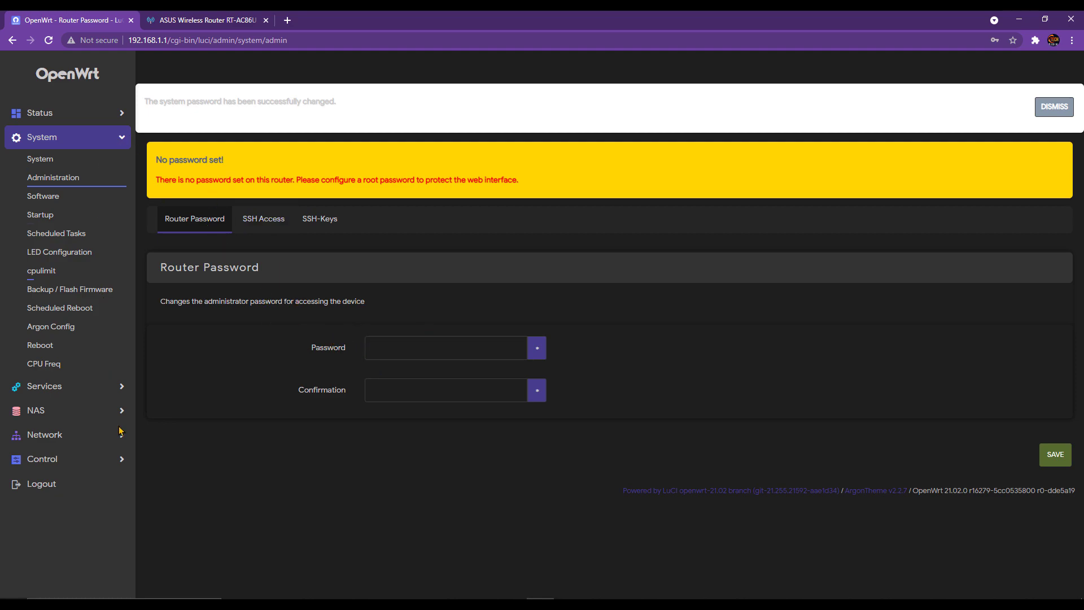
- Log out, sign back in with the new root password, and open a fresh tab
{"action": "left_click", "coordinate": [49, 484]}
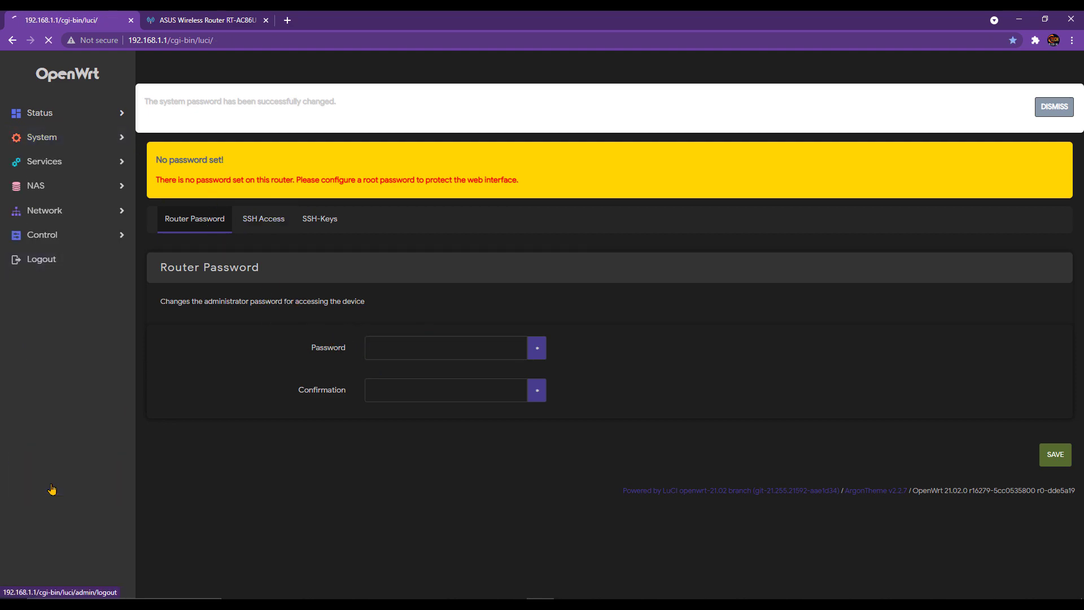
{"action": "left_click", "coordinate": [170, 228]}
{"action": "left_click", "coordinate": [169, 266]}
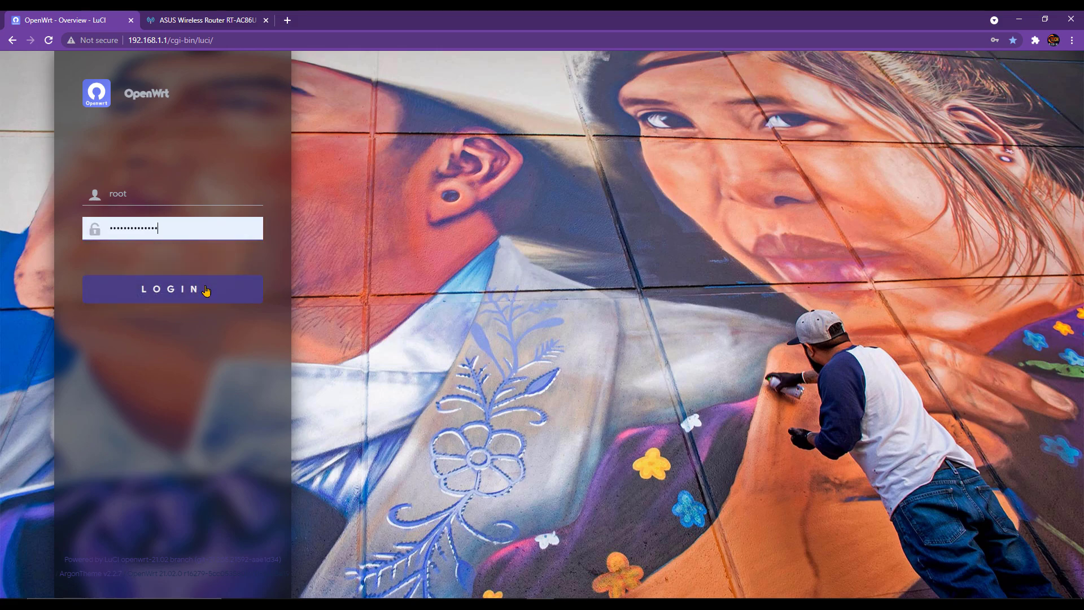
{"action": "left_click", "coordinate": [206, 290]}
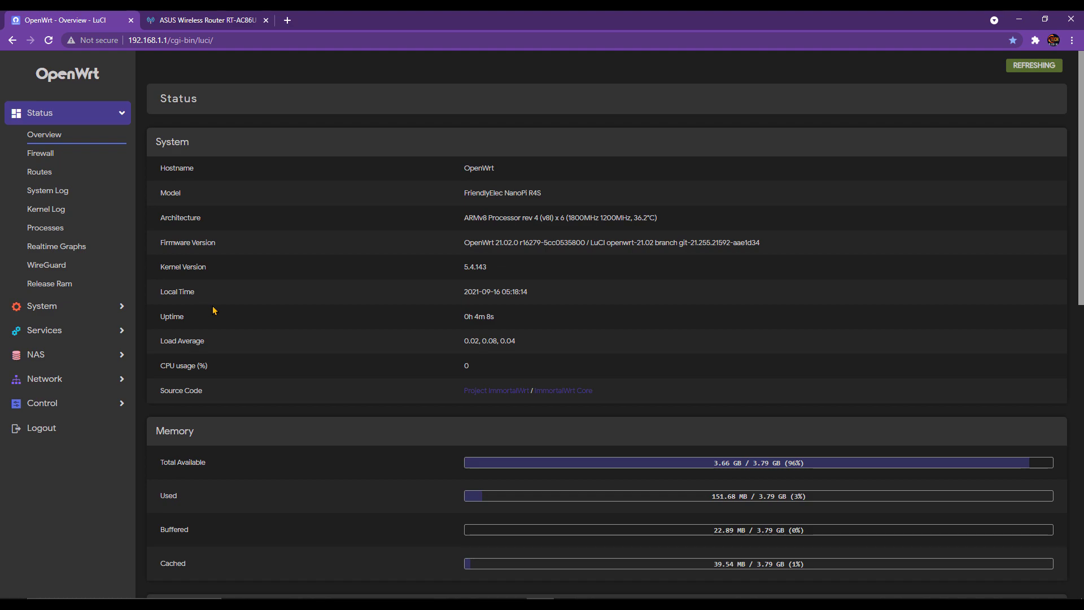
{"action": "left_click", "coordinate": [288, 21]}
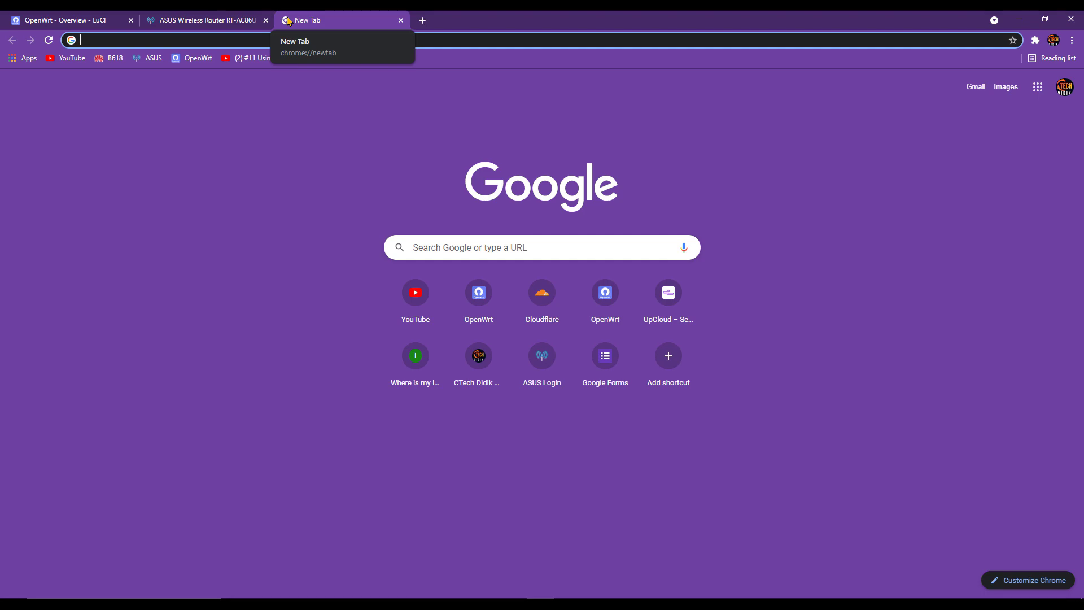
- Search Google Images for 'hd wallpaper desktop'
{"action": "type", "text": "hd wallpaper"}
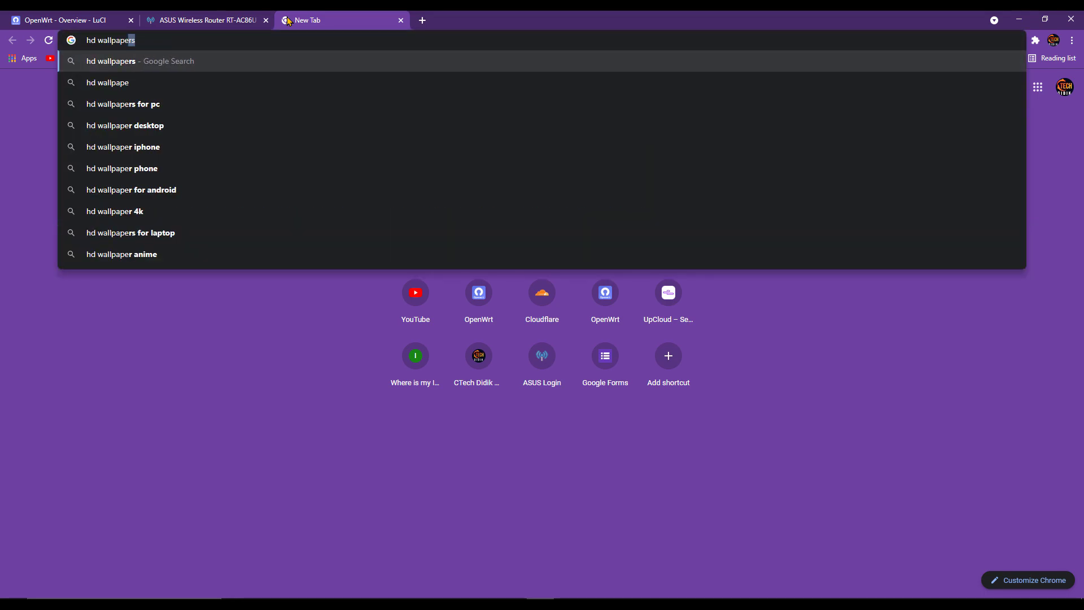
{"action": "key", "text": "Return"}
{"action": "left_click", "coordinate": [150, 110]}
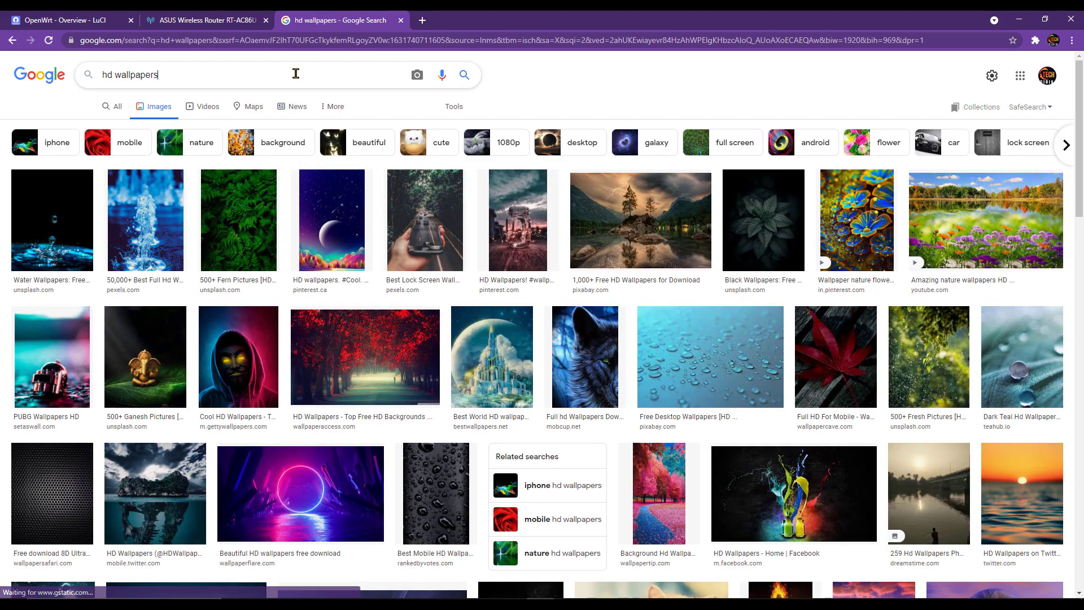
{"action": "left_click", "coordinate": [295, 74]}
{"action": "type", "text": "desktop"}
{"action": "key", "text": "Return"}
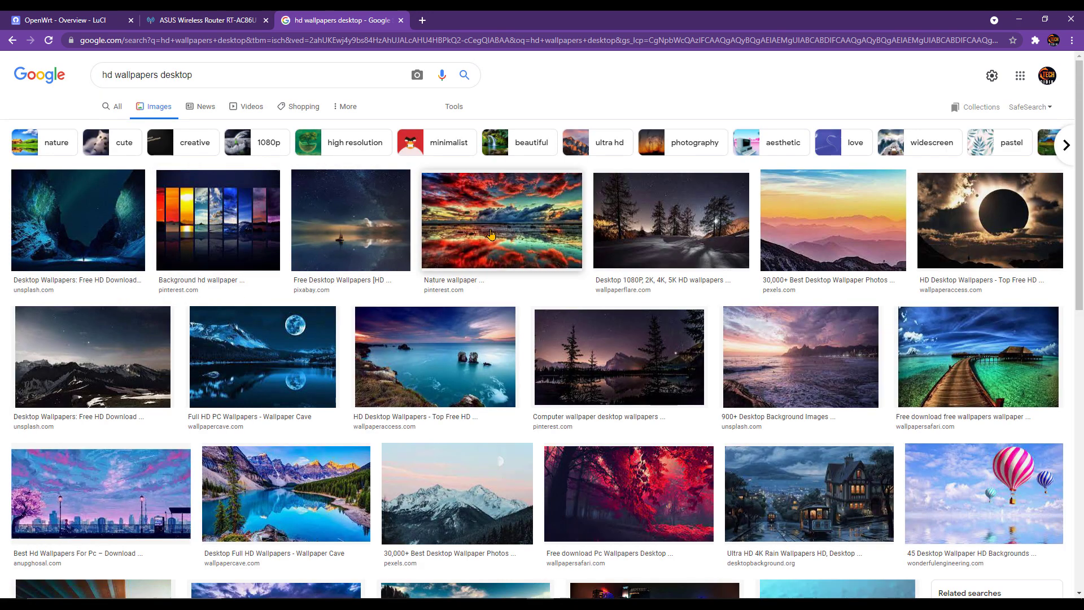
- Save the striped sky wallpaper image to Downloads and return to the OpenWrt tab
{"action": "left_click", "coordinate": [628, 224]}
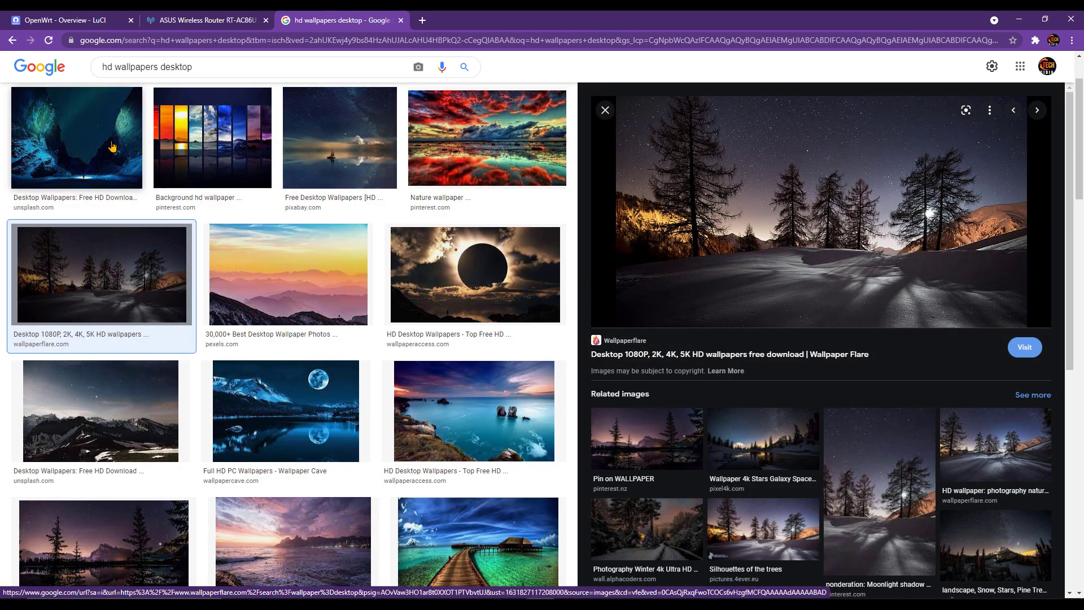
{"action": "left_click", "coordinate": [203, 139]}
{"action": "right_click", "coordinate": [791, 251]}
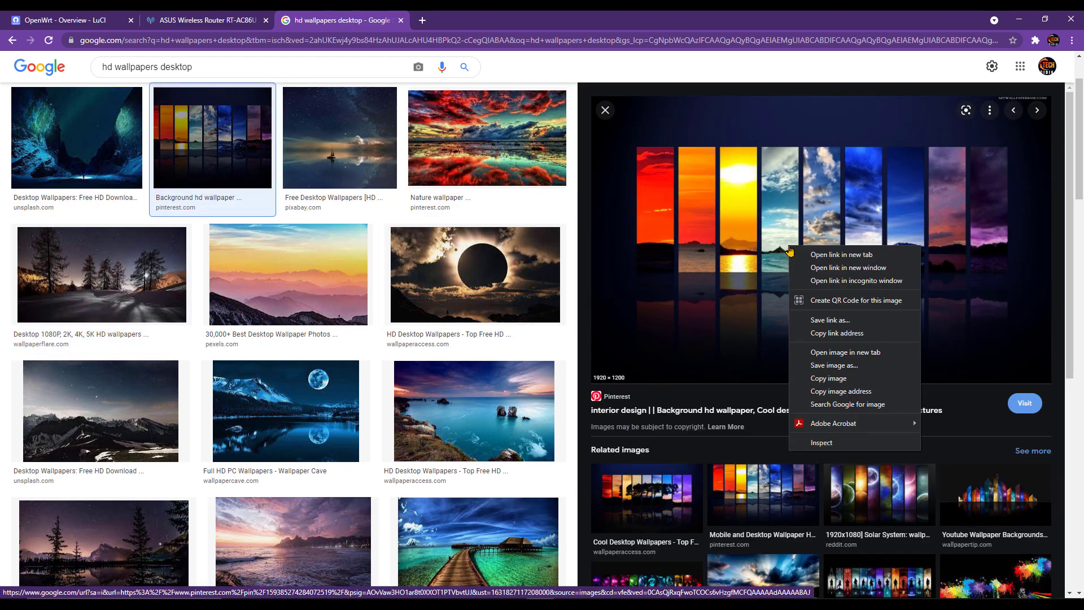
{"action": "left_click", "coordinate": [842, 365]}
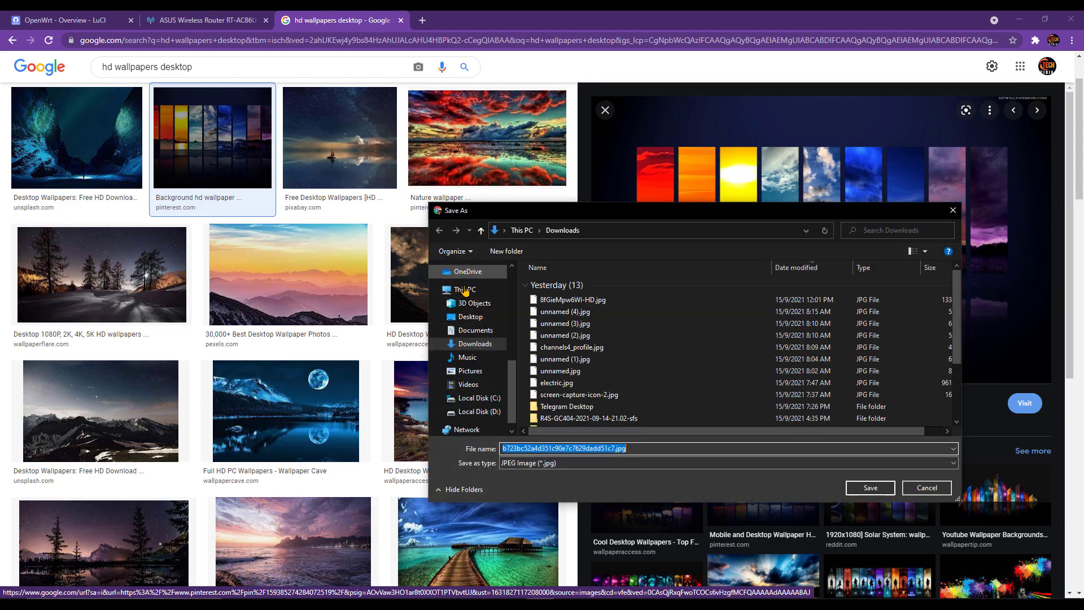
{"action": "left_click", "coordinate": [870, 488]}
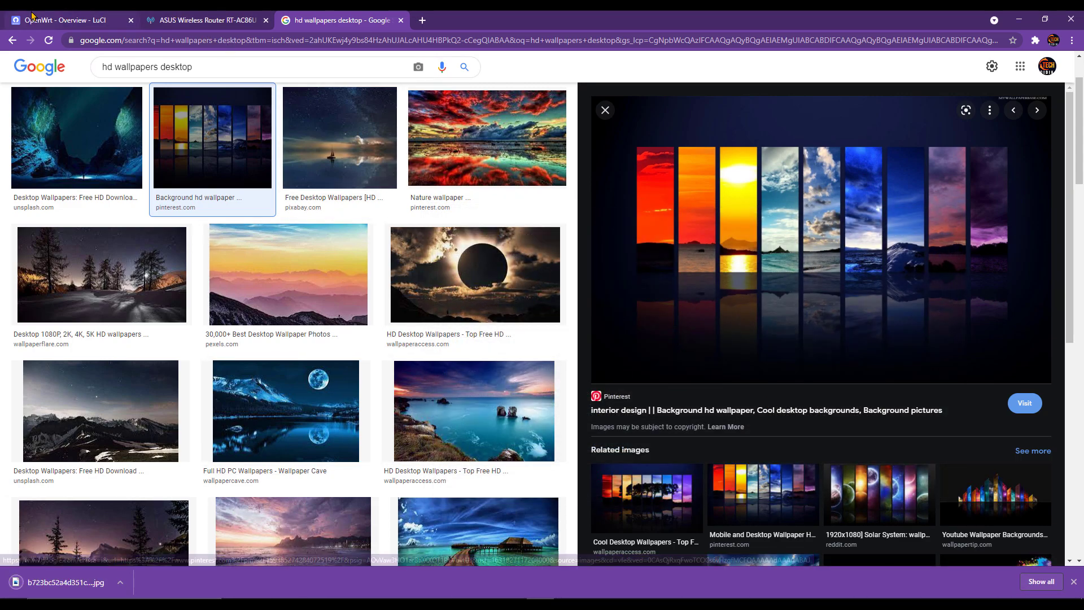
{"action": "left_click", "coordinate": [50, 18]}
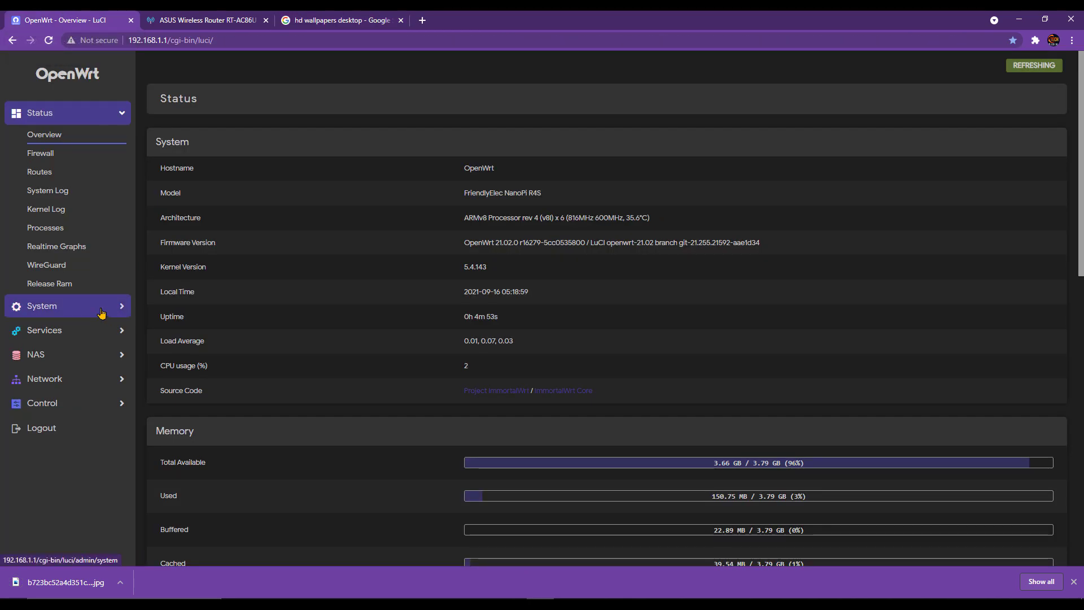
- Remove README.md from the Argon Config background files
{"action": "left_click", "coordinate": [68, 306]}
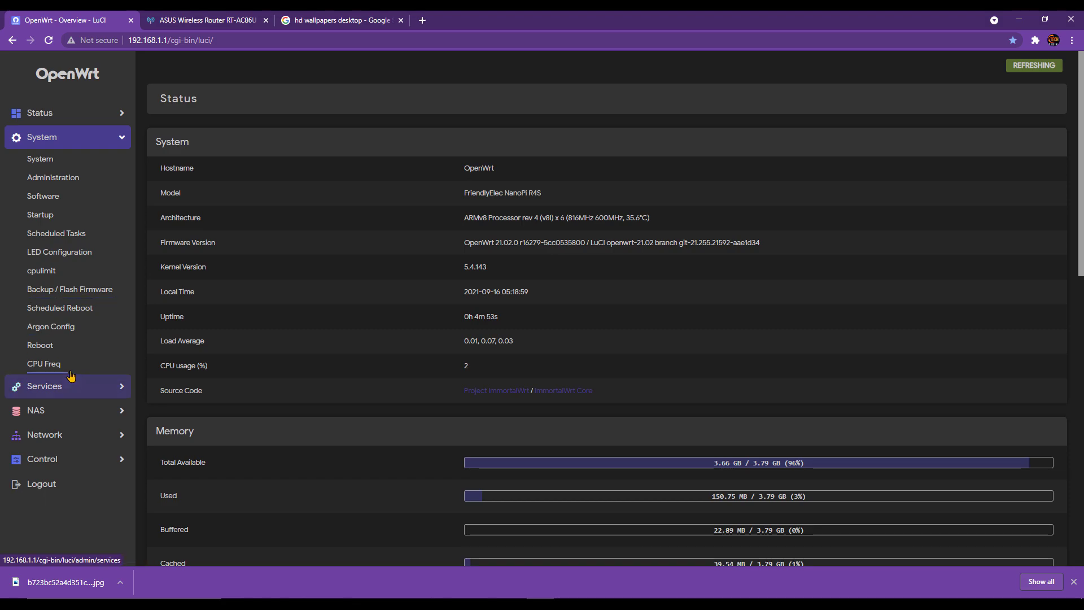
{"action": "left_click", "coordinate": [77, 330]}
{"action": "scroll", "coordinate": [471, 443], "scroll_direction": "down", "scroll_amount": 10}
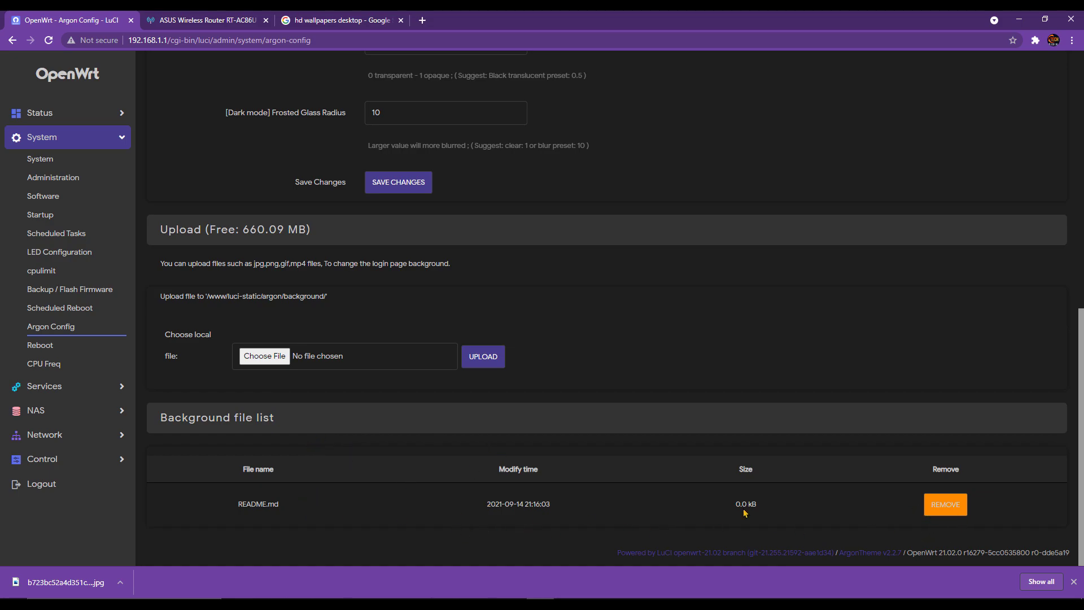
{"action": "left_click", "coordinate": [935, 511]}
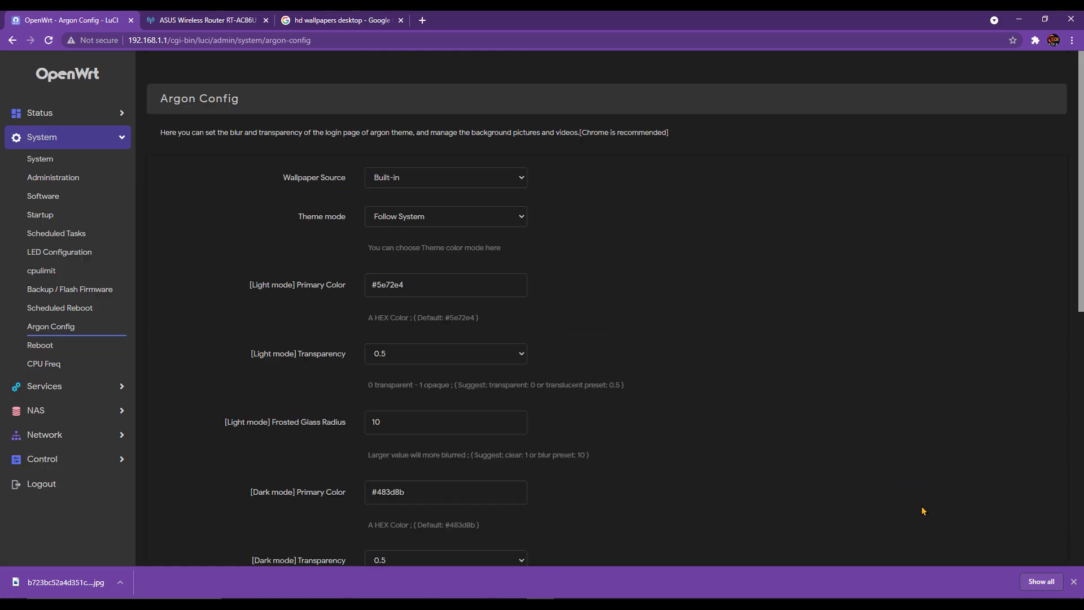
{"action": "scroll", "coordinate": [637, 511], "scroll_direction": "down", "scroll_amount": 9}
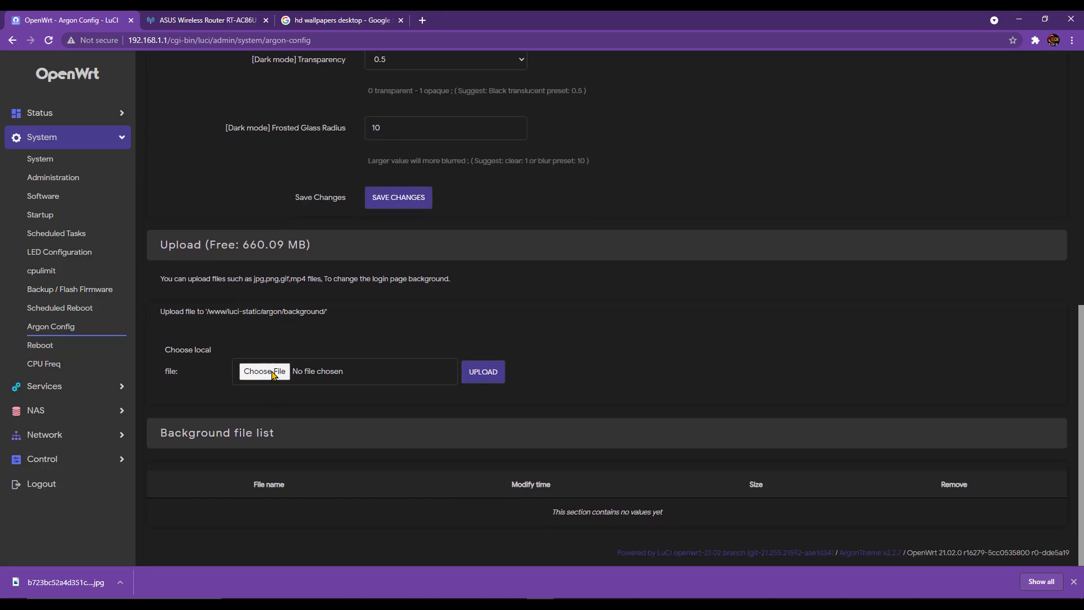
- Upload the downloaded wallpaper JPG from Downloads as the Argon background
{"action": "left_click", "coordinate": [272, 375]}
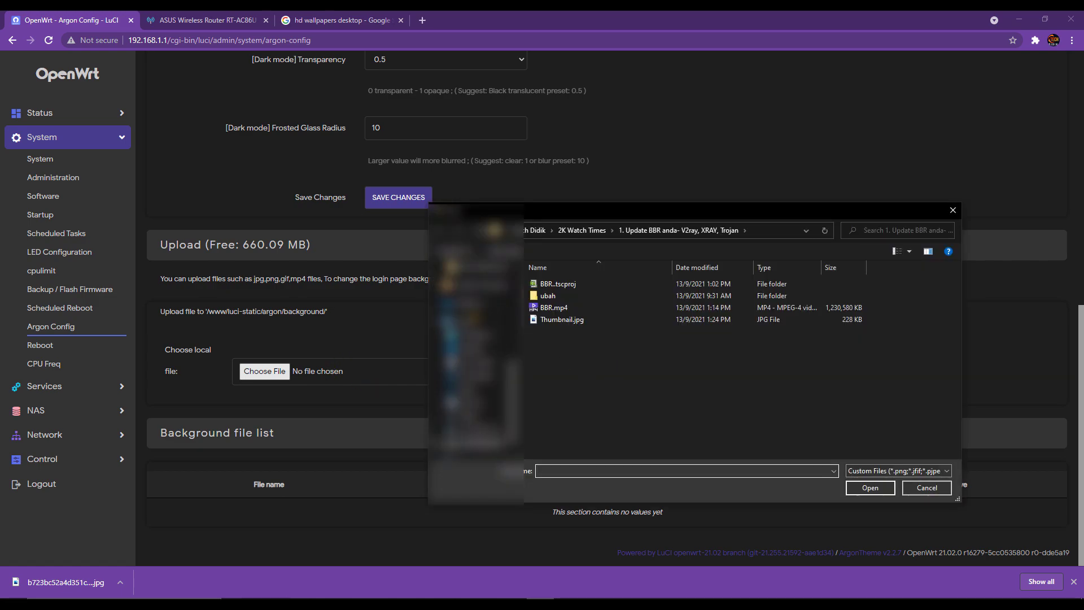
{"action": "scroll", "coordinate": [474, 317], "scroll_direction": "up", "scroll_amount": 4}
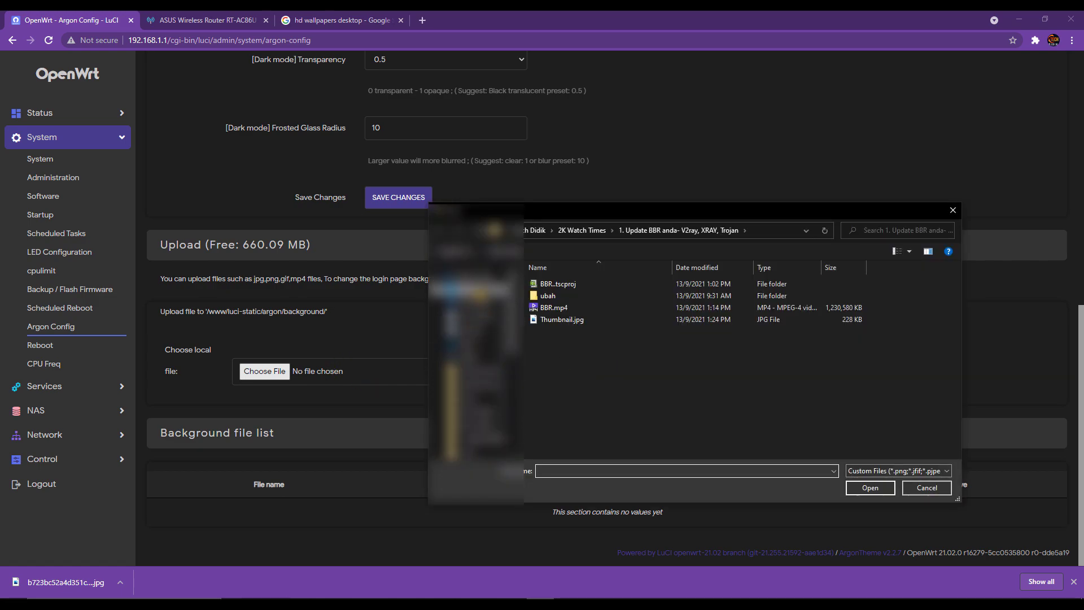
{"action": "left_click", "coordinate": [480, 291]}
{"action": "left_click", "coordinate": [469, 308]}
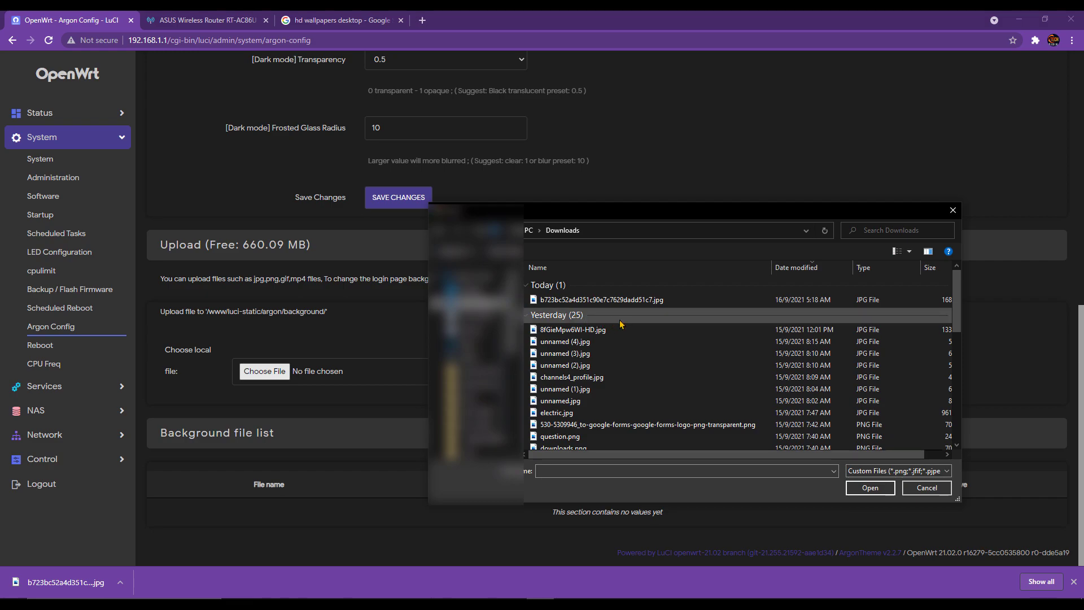
{"action": "left_click", "coordinate": [628, 303]}
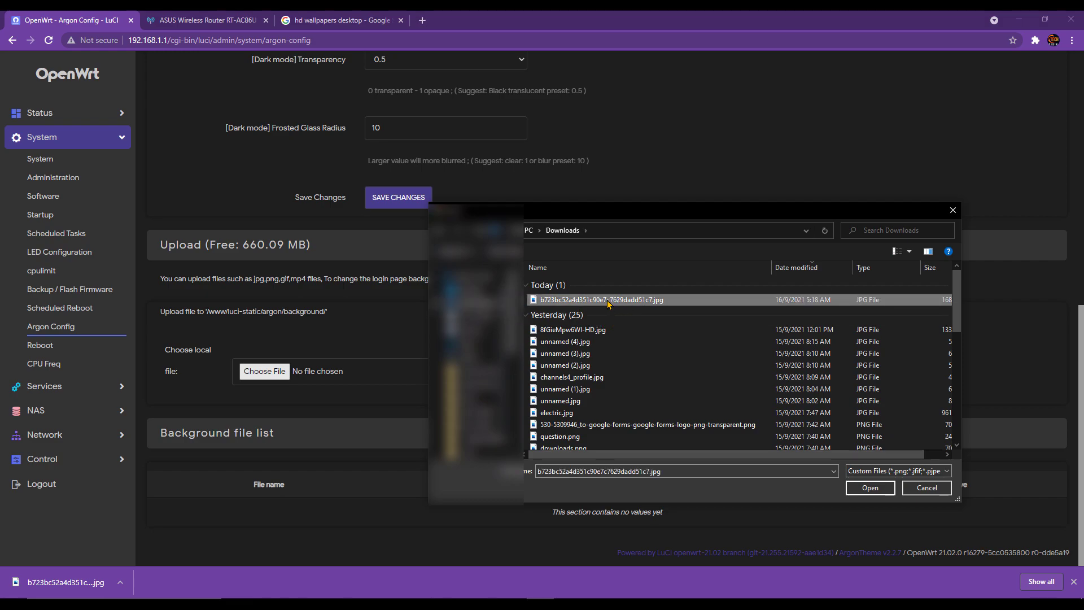
{"action": "double_click", "coordinate": [608, 304]}
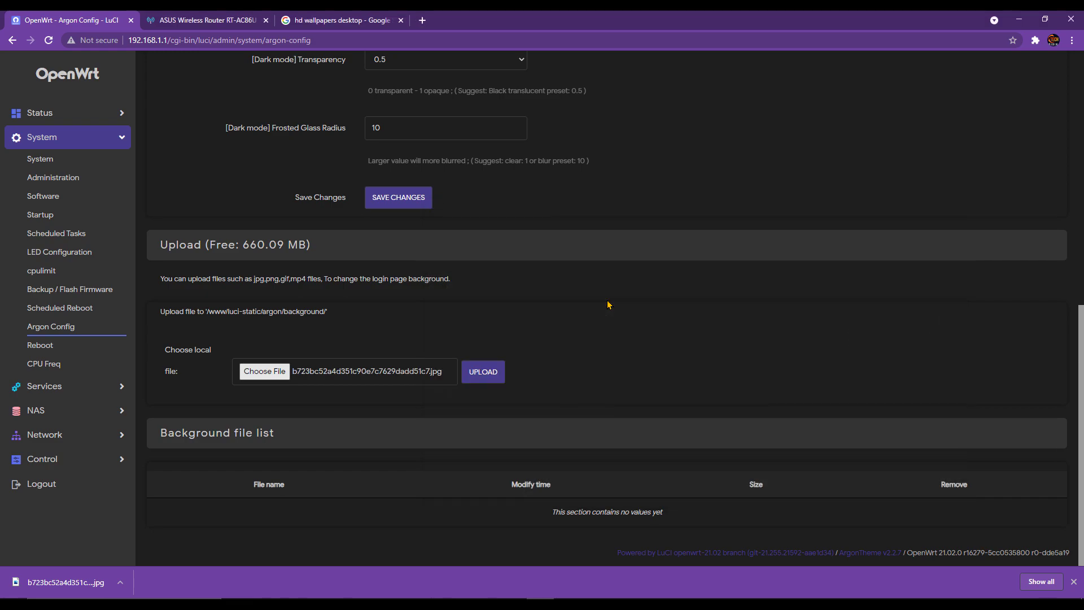
{"action": "left_click", "coordinate": [484, 373]}
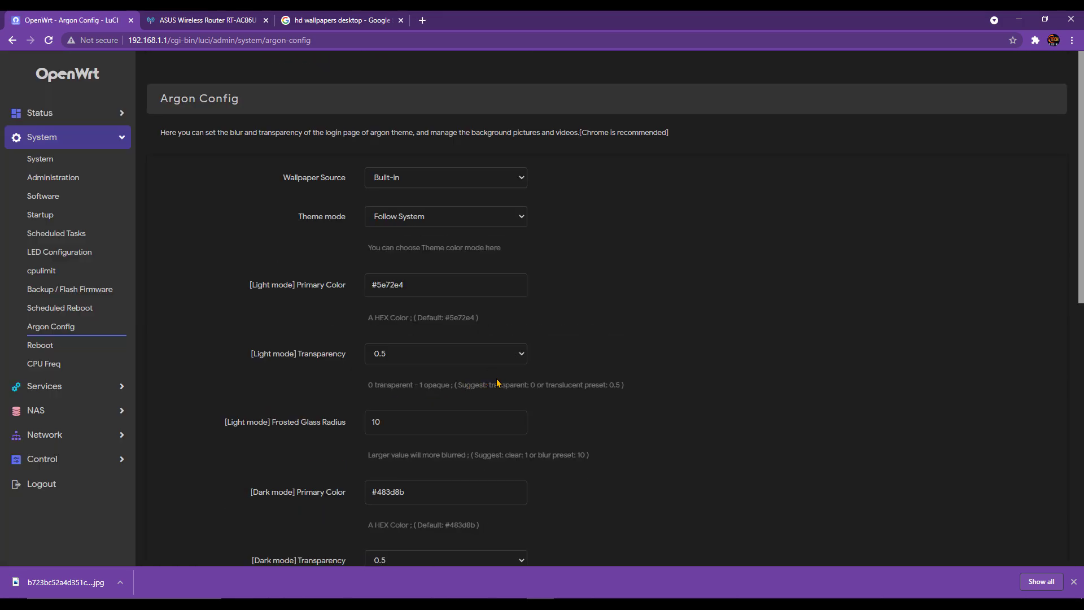
- Log out to see the new striped wallpaper on the login page
{"action": "scroll", "coordinate": [533, 416], "scroll_direction": "down", "scroll_amount": 10}
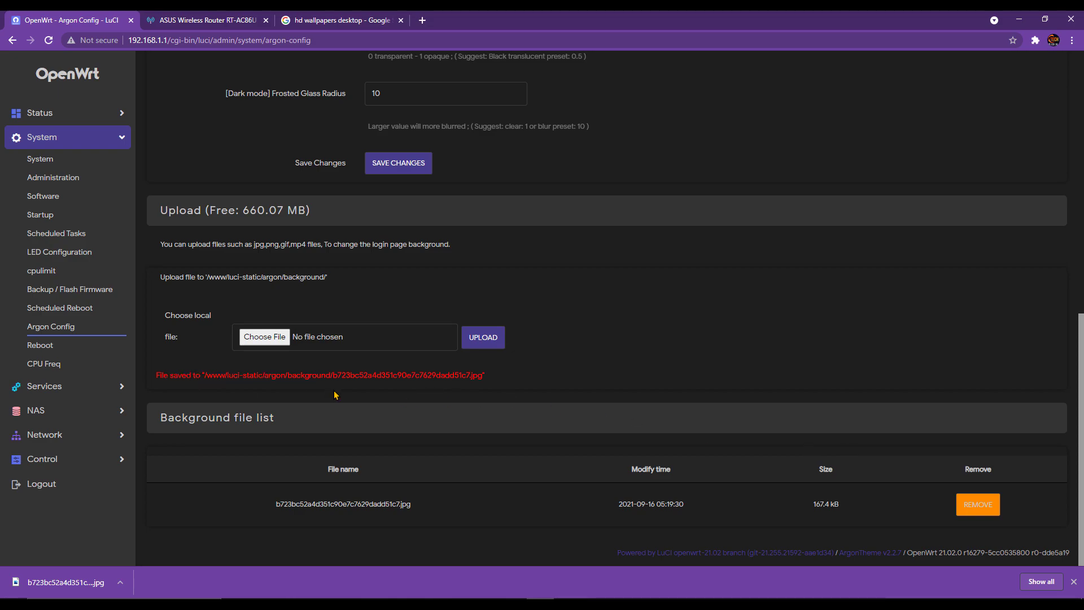
{"action": "left_click", "coordinate": [70, 489]}
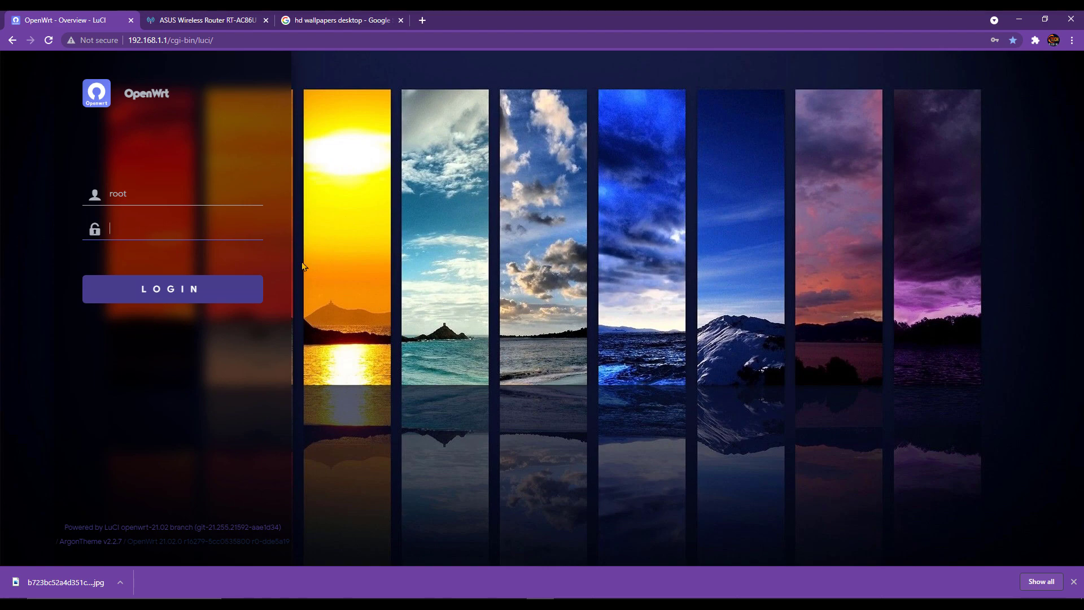
{"action": "left_click", "coordinate": [211, 237]}
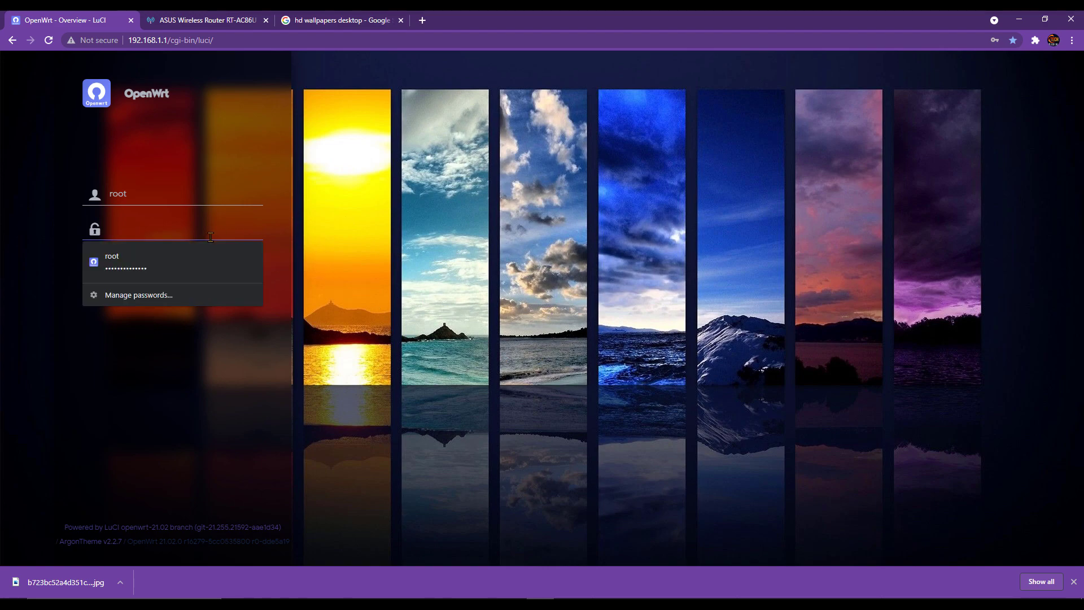
- Log in as root with the saved password and check the uploaded wallpaper in Argon Config's background list
{"action": "left_click", "coordinate": [189, 258]}
{"action": "left_click", "coordinate": [194, 288]}
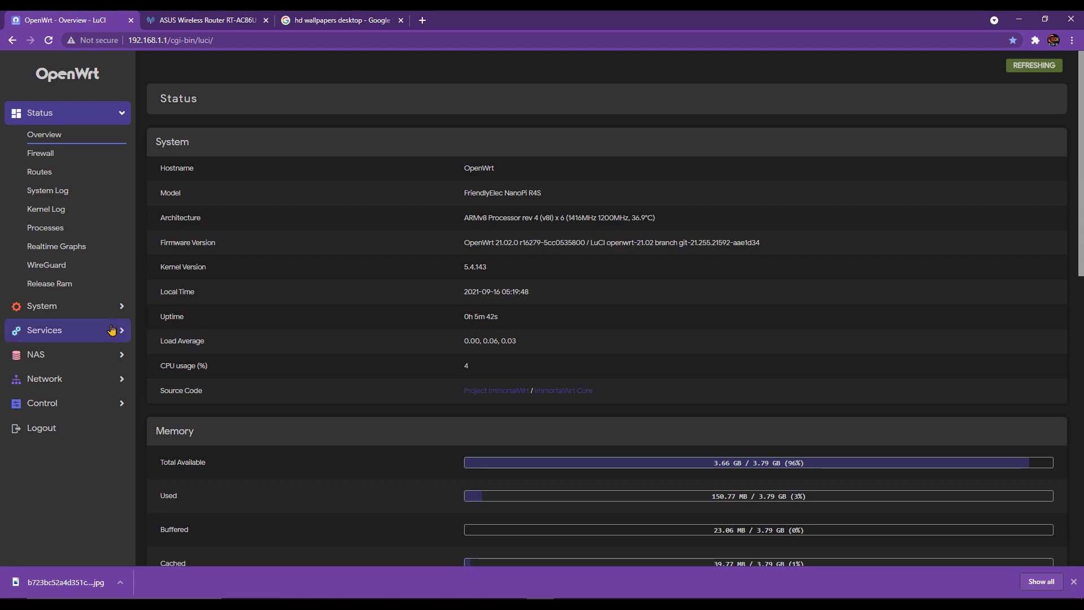
{"action": "left_click", "coordinate": [94, 310]}
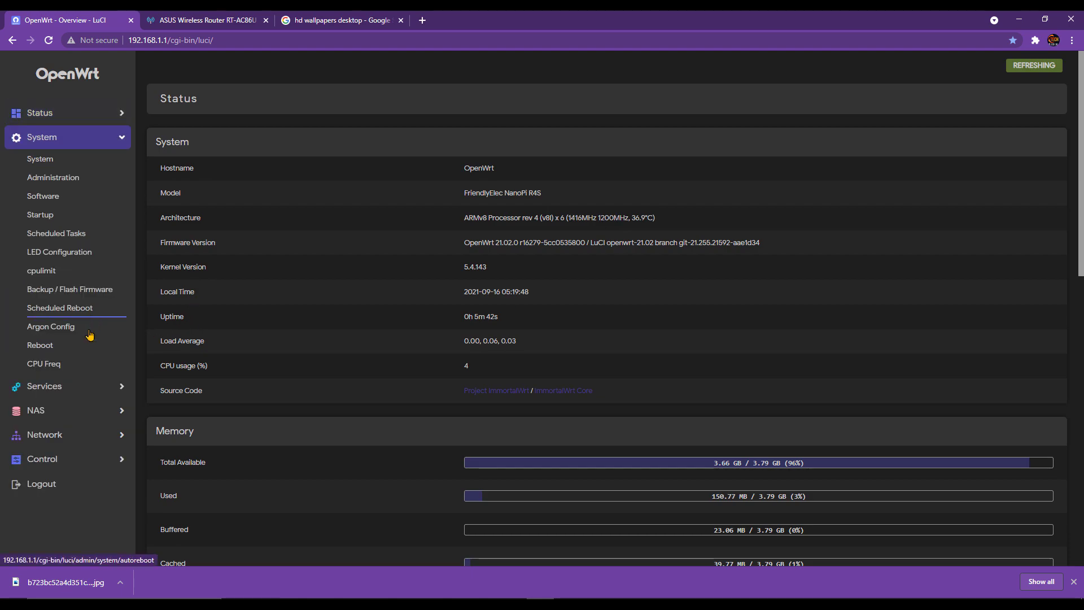
{"action": "left_click", "coordinate": [85, 331]}
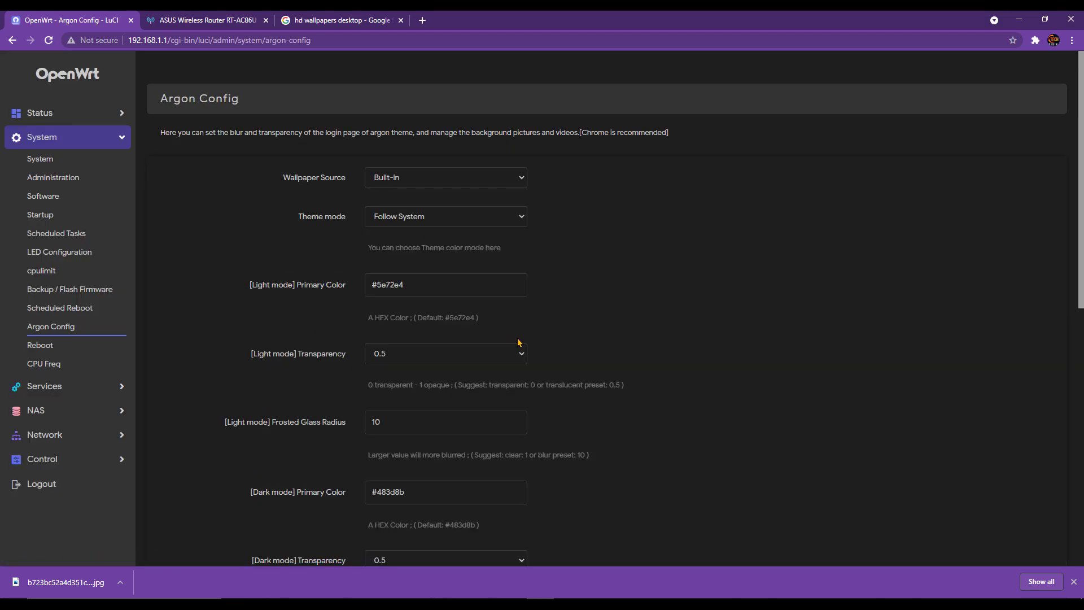
{"action": "scroll", "coordinate": [467, 336], "scroll_direction": "down", "scroll_amount": 8}
{"action": "scroll", "coordinate": [376, 514], "scroll_direction": "down", "scroll_amount": 1}
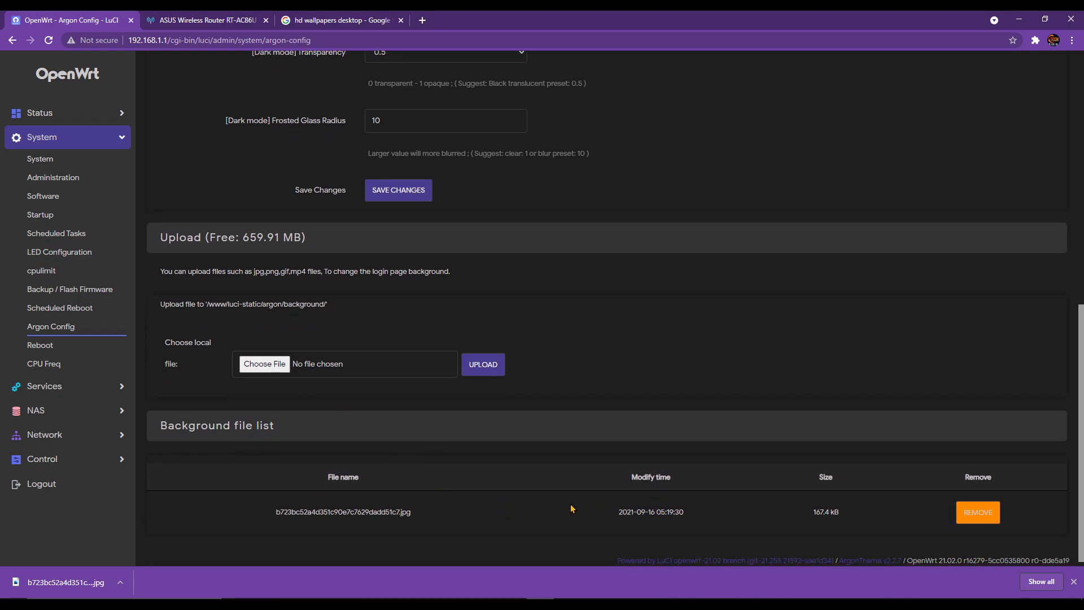
{"action": "left_click", "coordinate": [1074, 582]}
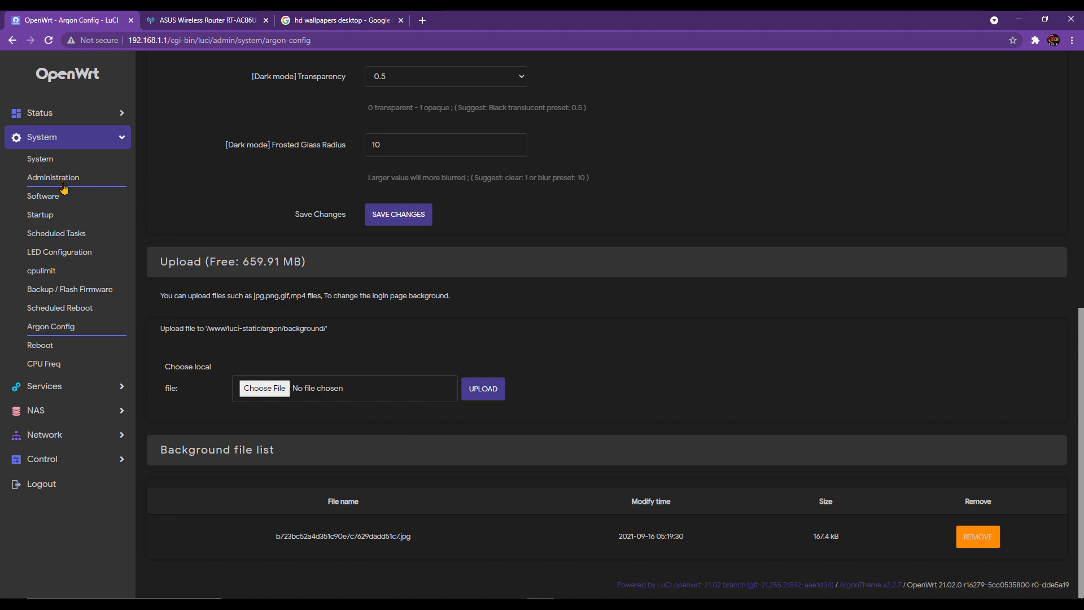
{"action": "left_click", "coordinate": [63, 161]}
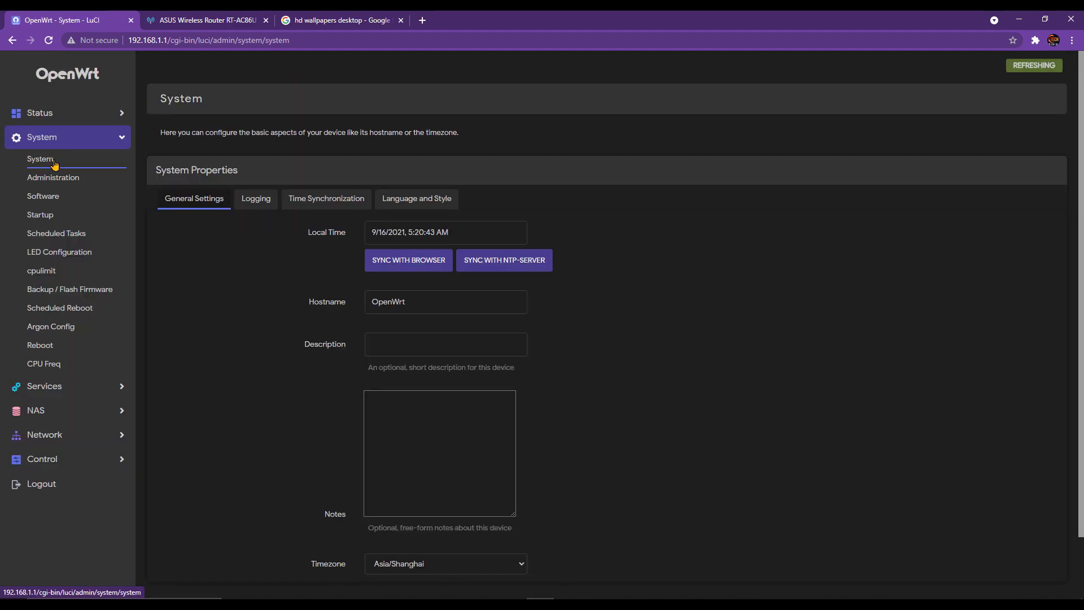
- Change the timezone from Asia/Shanghai to Asia/Kuala Lumpur and Save & Apply
{"action": "scroll", "coordinate": [406, 339], "scroll_direction": "down", "scroll_amount": 2}
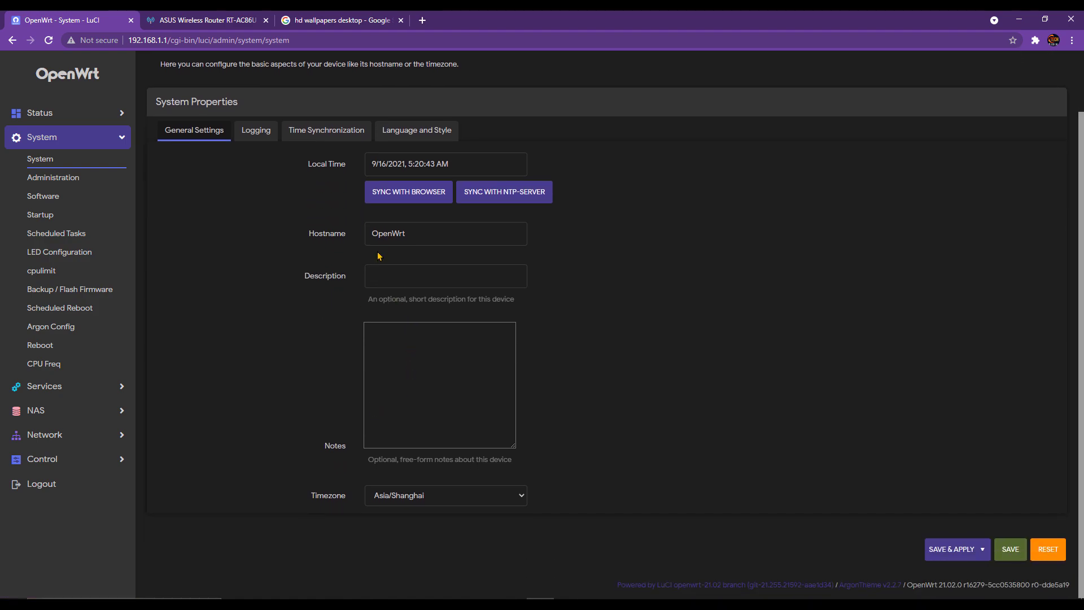
{"action": "left_click", "coordinate": [438, 500]}
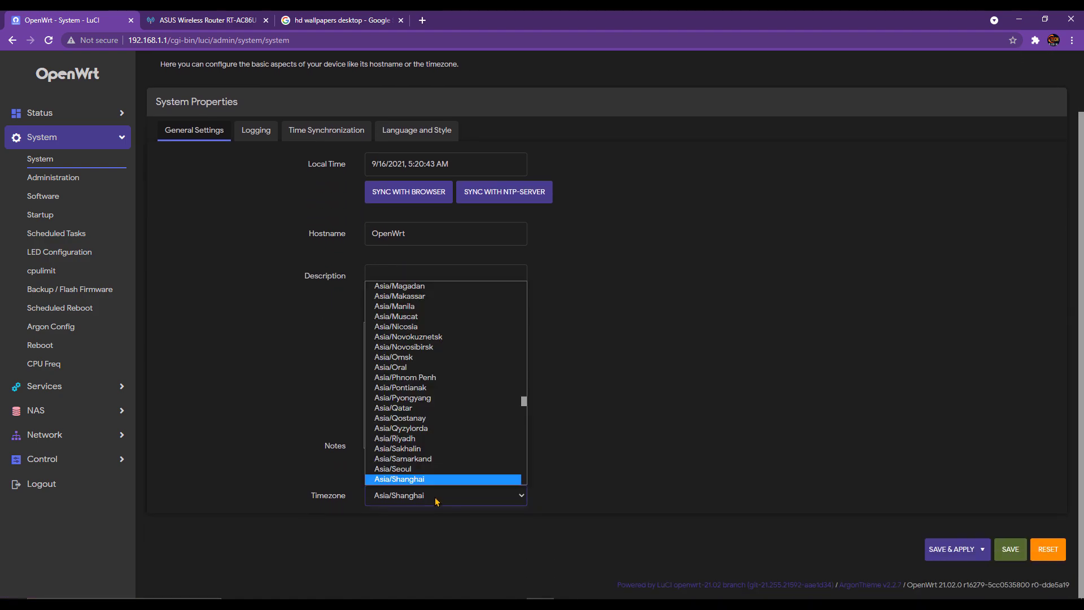
{"action": "scroll", "coordinate": [455, 411], "scroll_direction": "up", "scroll_amount": 4}
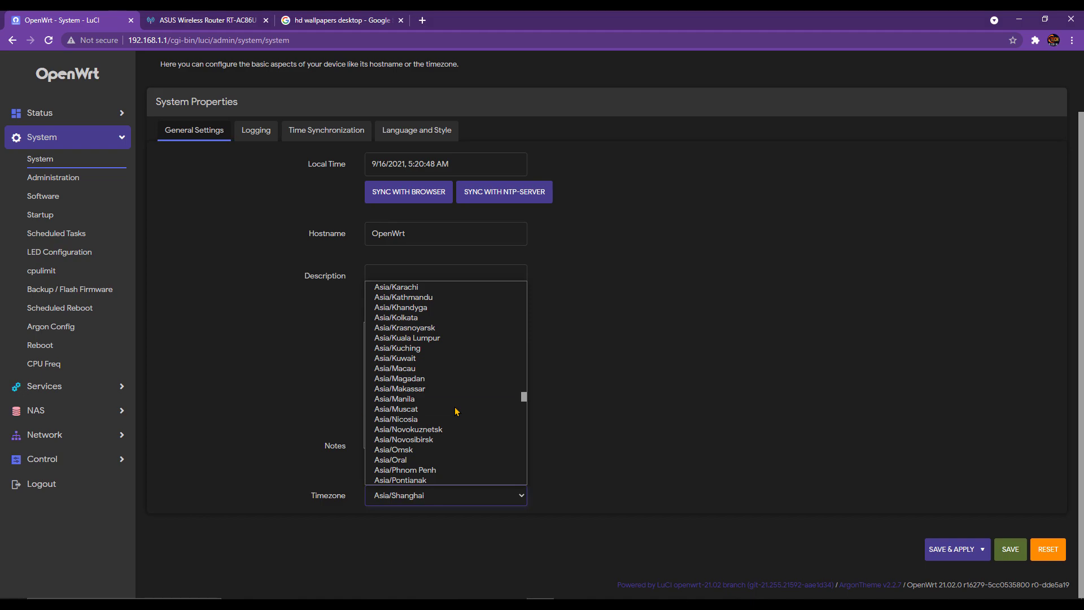
{"action": "left_click", "coordinate": [447, 339]}
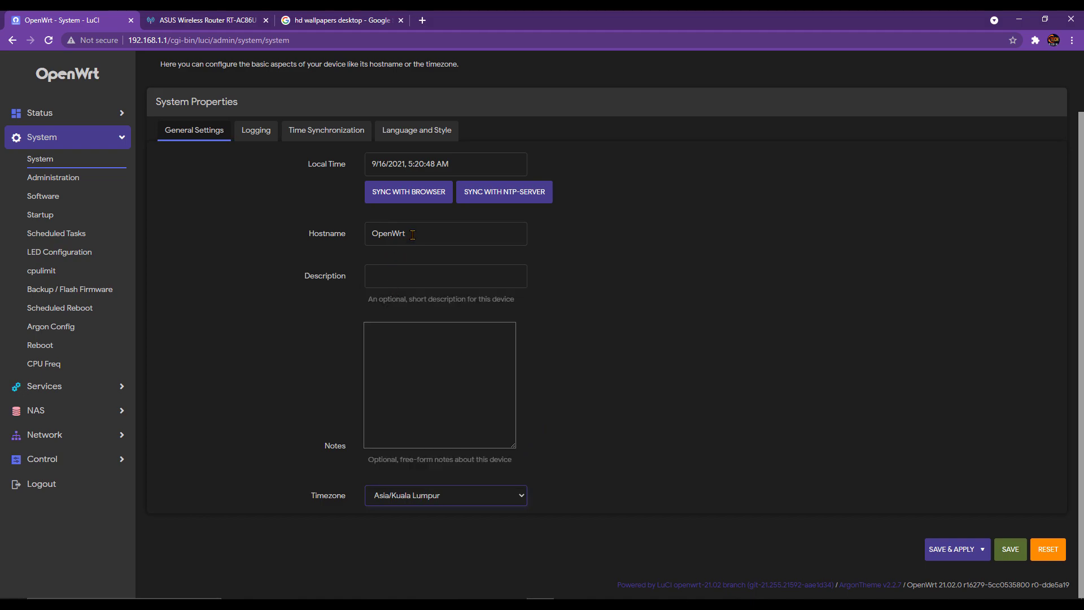
{"action": "left_click", "coordinate": [932, 551]}
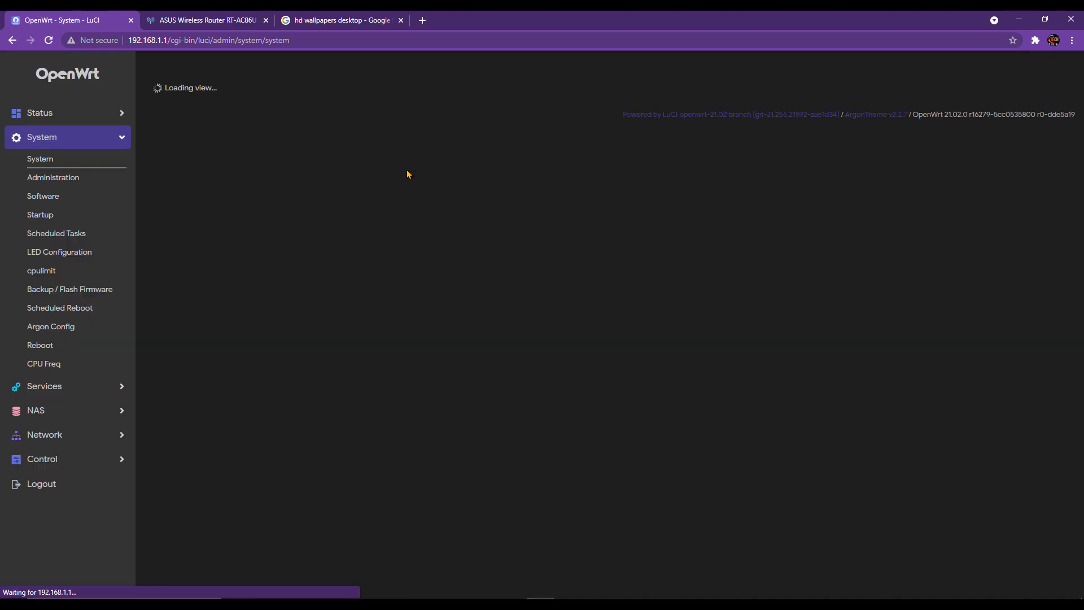
- Check the updated local time shown in General Settings
{"action": "left_click_drag", "start_coordinate": [409, 234], "coordinate": [458, 234]}
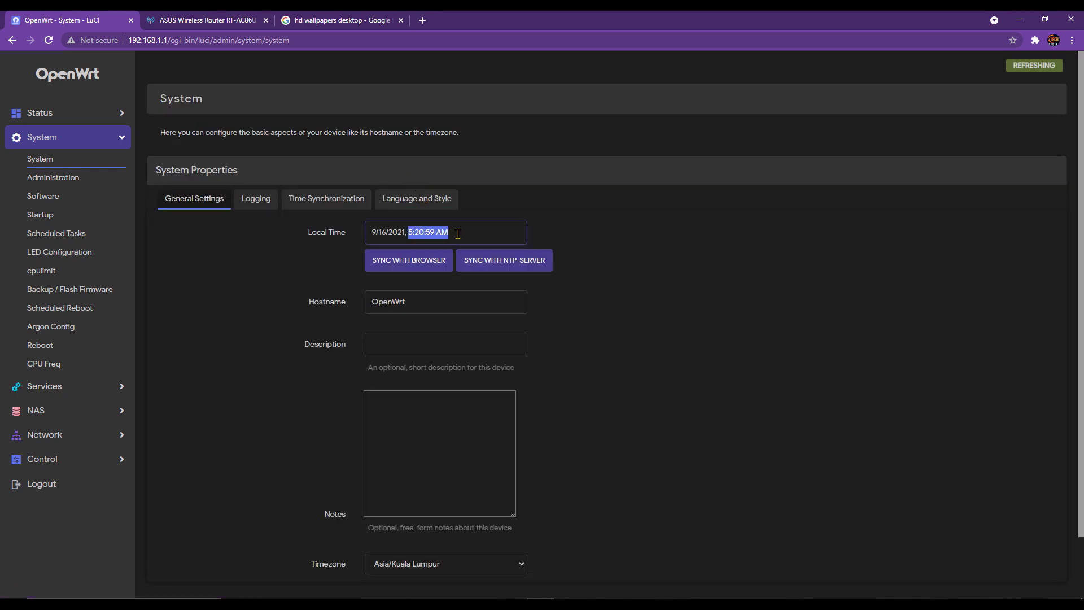
{"action": "left_click", "coordinate": [461, 235]}
{"action": "left_click", "coordinate": [511, 604]}
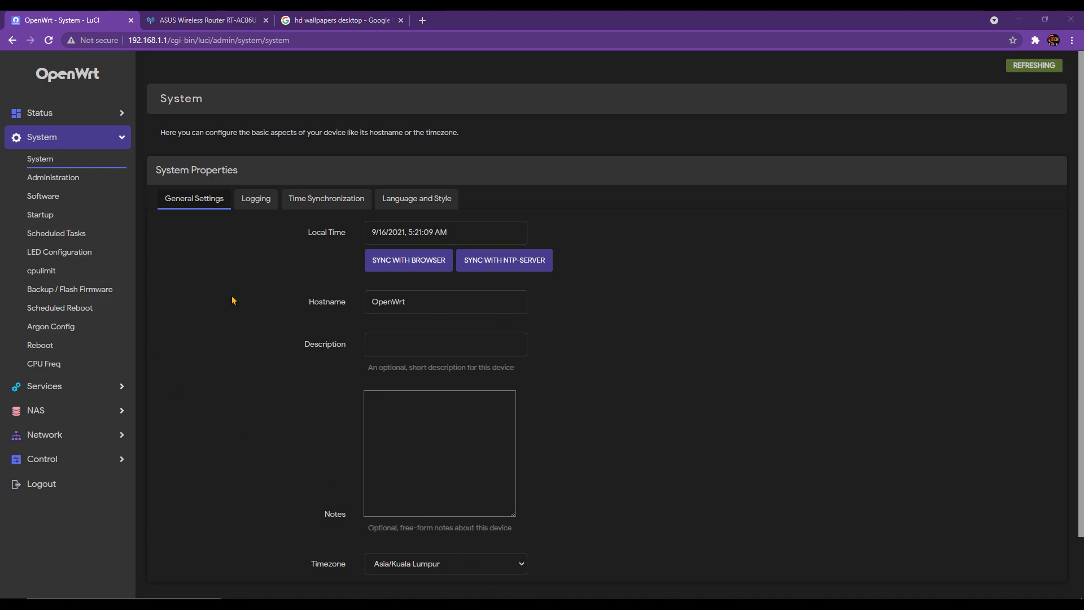
{"action": "left_click", "coordinate": [74, 388]}
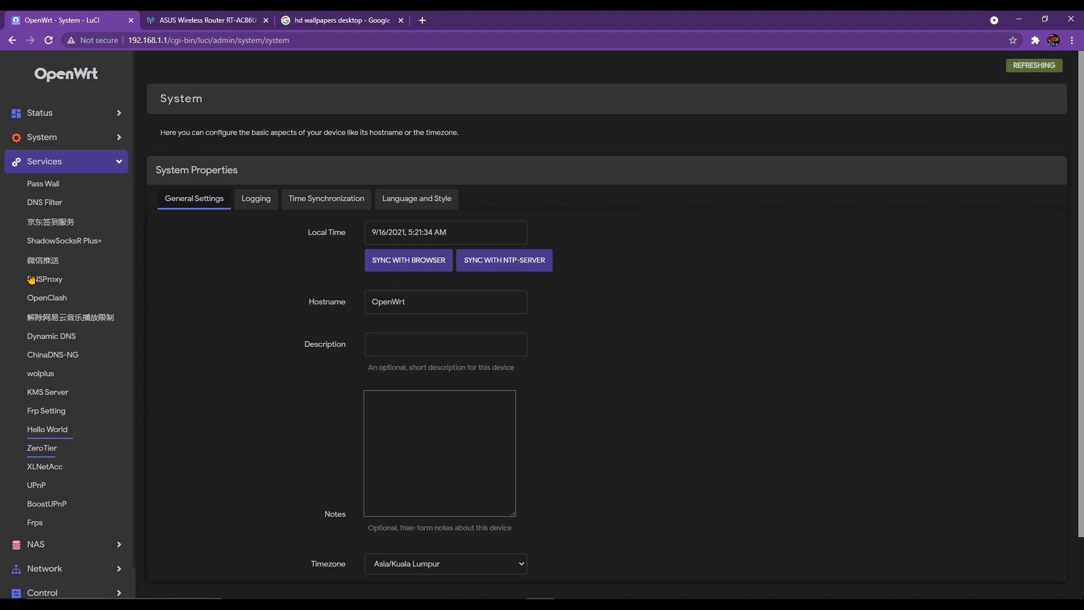
- In PassWall Other Settings, set TCP No Redir, UDP No Redir and TCP Redir ports to All
{"action": "left_click", "coordinate": [64, 186]}
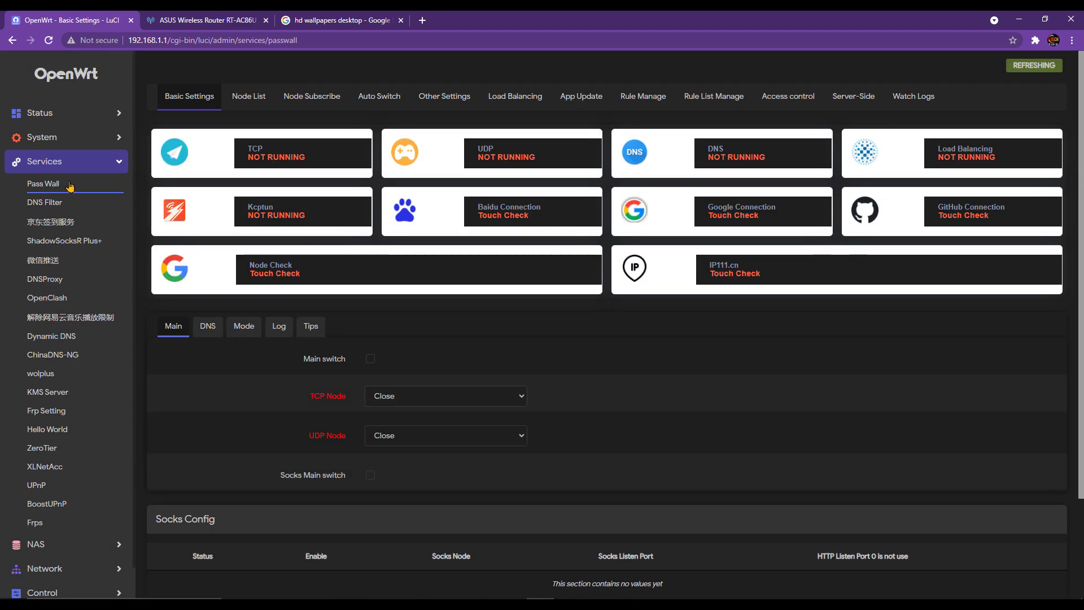
{"action": "left_click", "coordinate": [443, 100]}
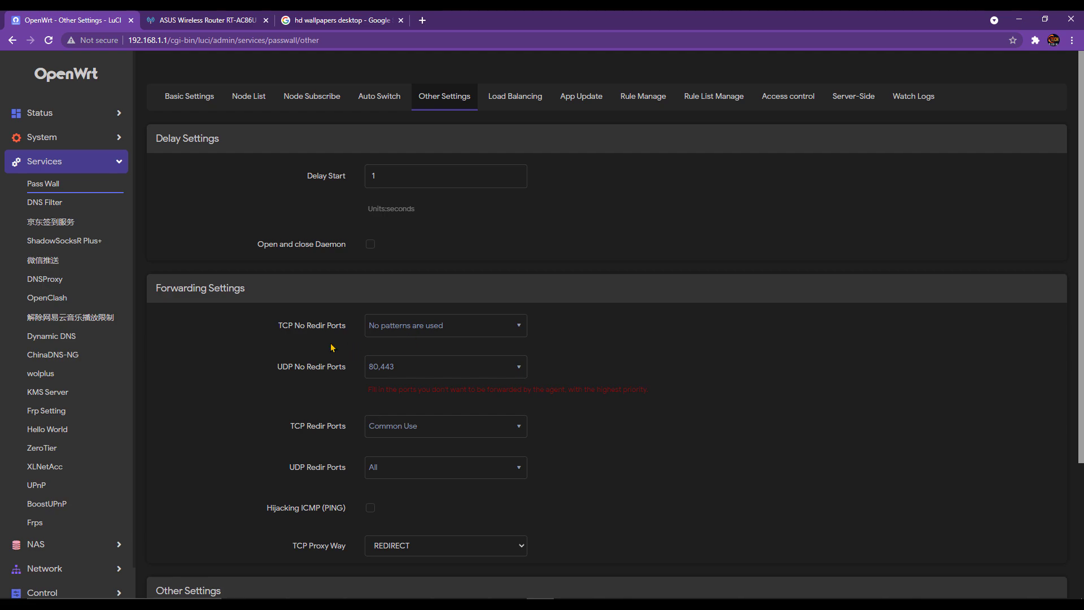
{"action": "left_click", "coordinate": [427, 326]}
{"action": "left_click", "coordinate": [417, 386]}
{"action": "left_click", "coordinate": [412, 371]}
{"action": "left_click", "coordinate": [412, 422]}
{"action": "left_click", "coordinate": [439, 427]}
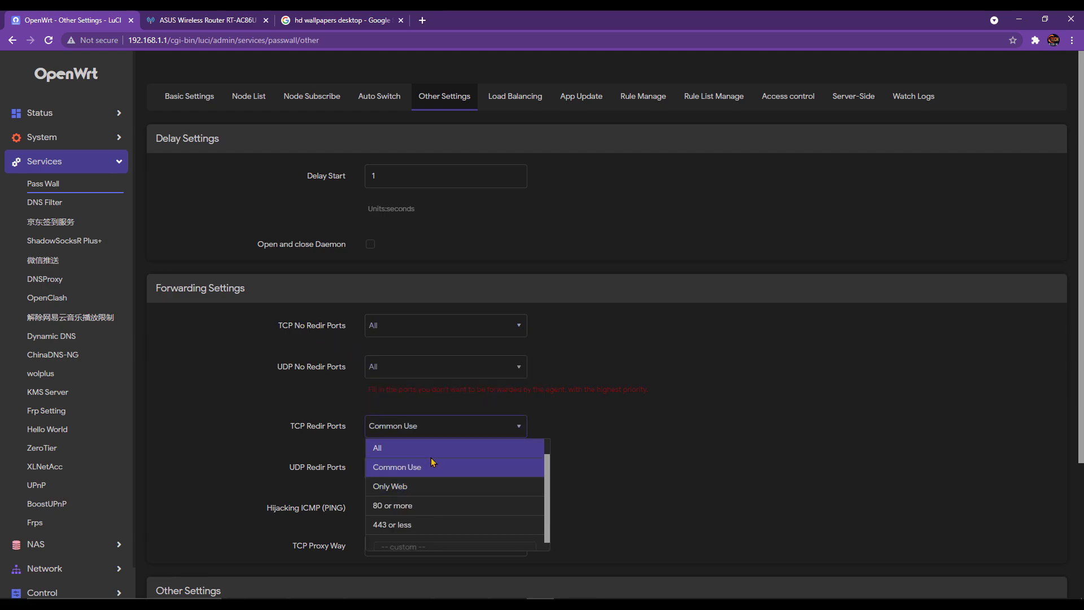
{"action": "left_click", "coordinate": [432, 447]}
{"action": "scroll", "coordinate": [389, 539], "scroll_direction": "down", "scroll_amount": 1}
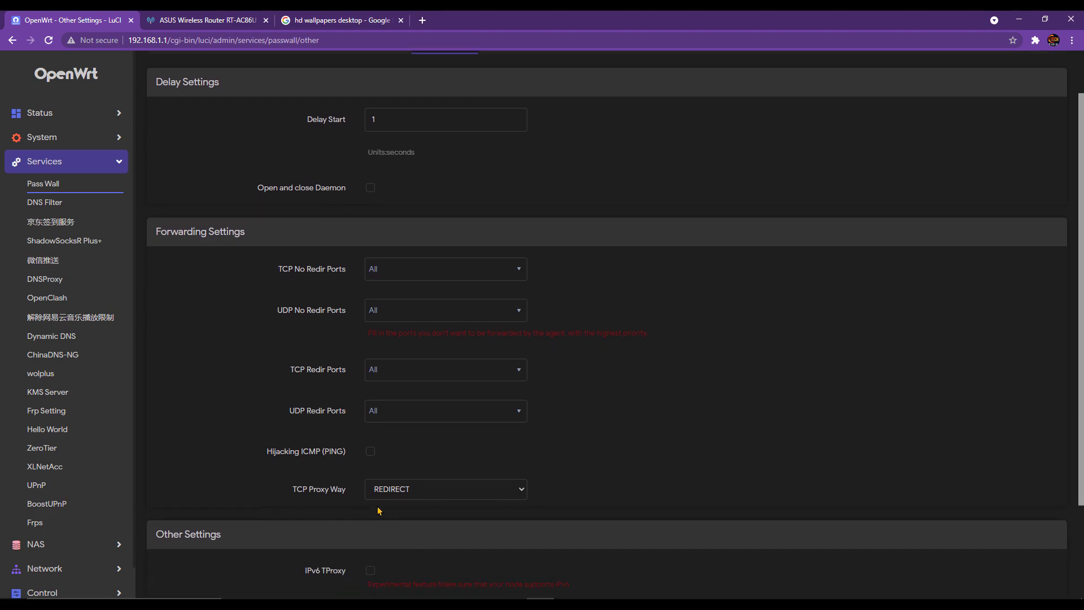
- Set TCP Proxy Way to TPROXY, save, and confirm it stayed TPROXY
{"action": "left_click", "coordinate": [397, 497]}
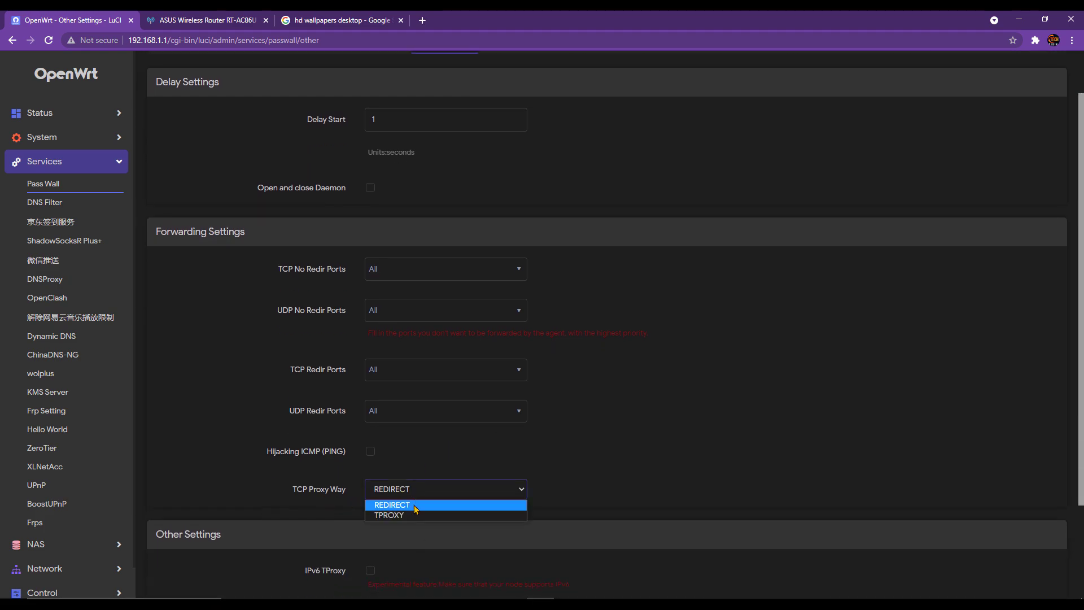
{"action": "left_click", "coordinate": [438, 515]}
{"action": "scroll", "coordinate": [584, 510], "scroll_direction": "down", "scroll_amount": 3}
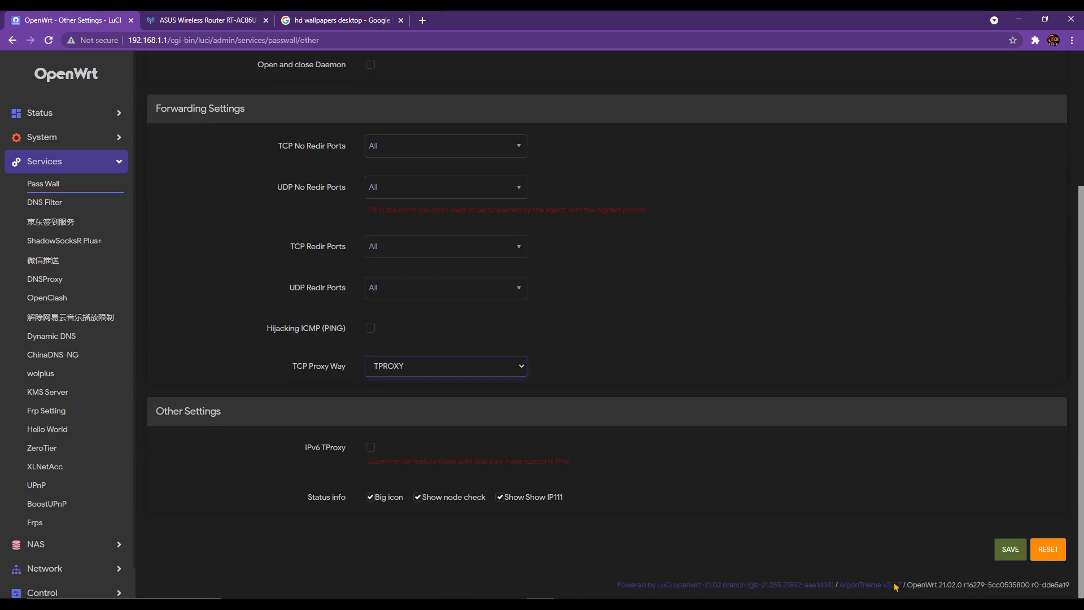
{"action": "left_click", "coordinate": [1011, 551]}
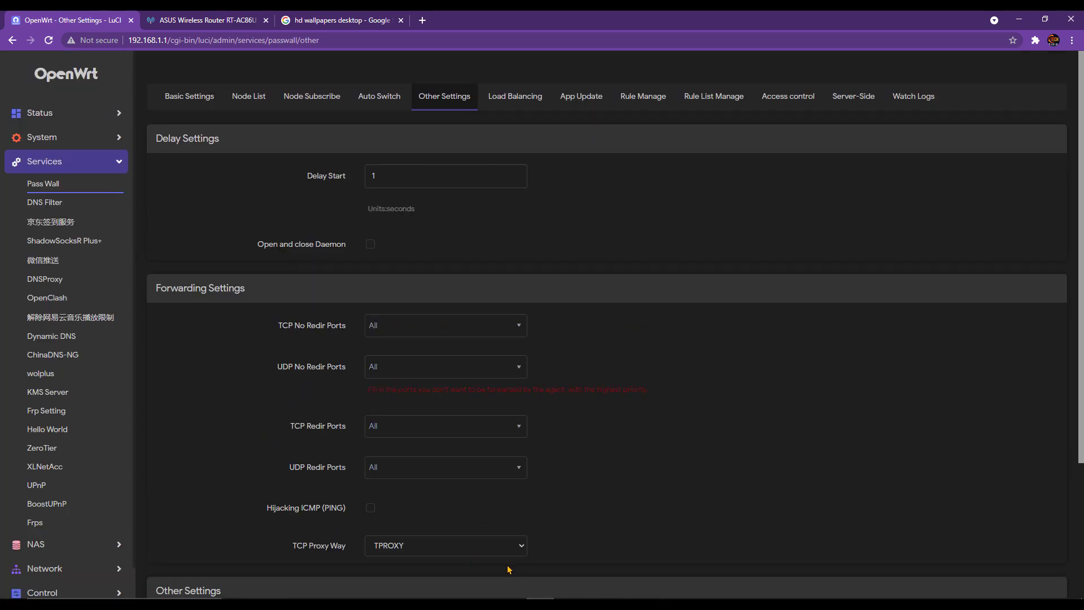
{"action": "left_click", "coordinate": [501, 553]}
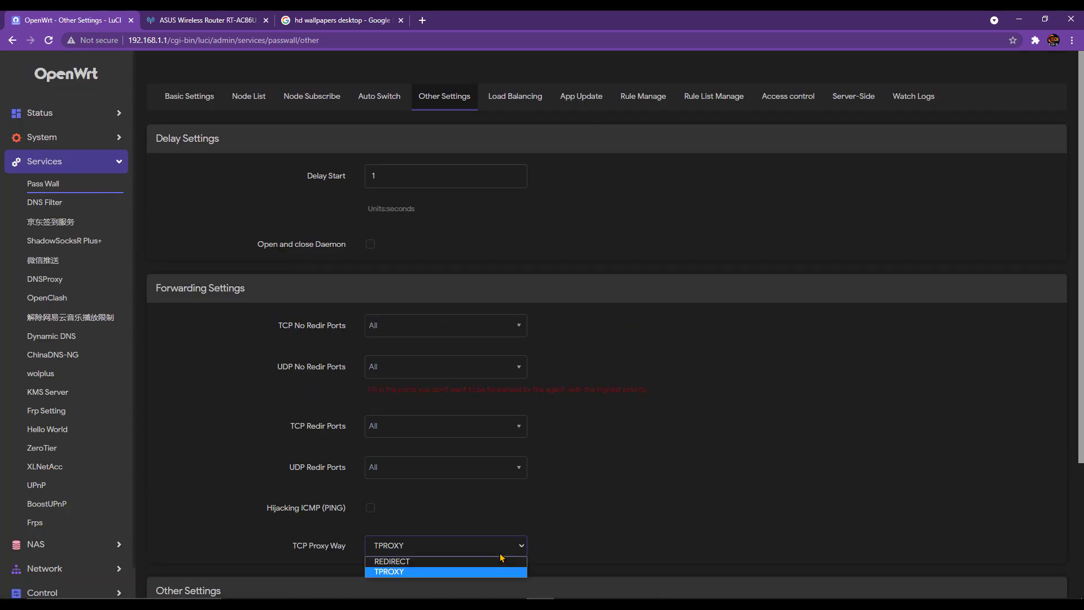
{"action": "left_click", "coordinate": [594, 528]}
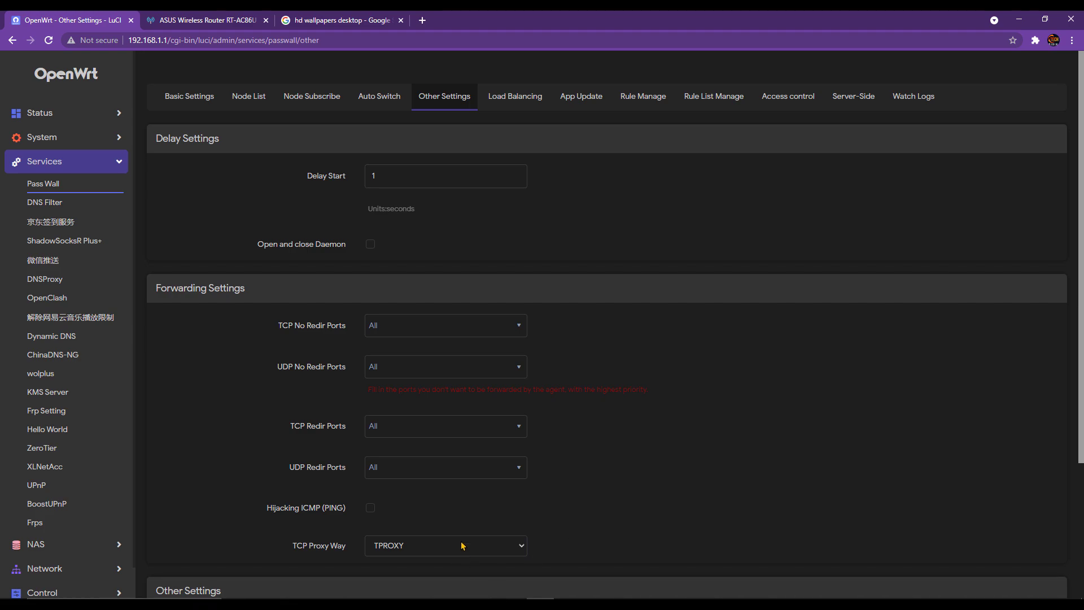
{"action": "left_click", "coordinate": [178, 102]}
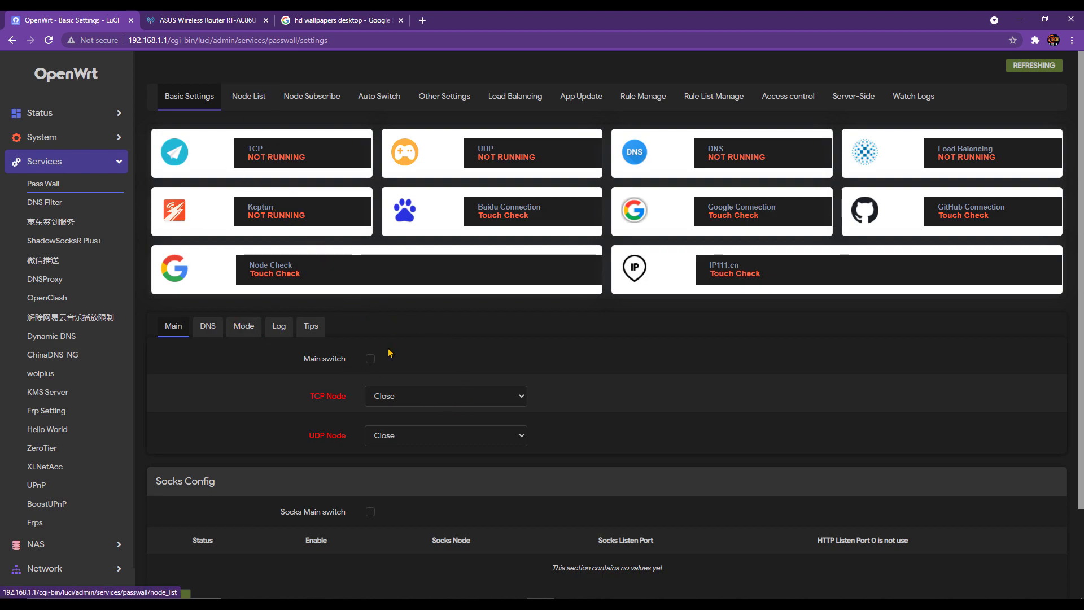
- Set PassWall's DNS filter mode to No Filter
{"action": "left_click", "coordinate": [208, 327]}
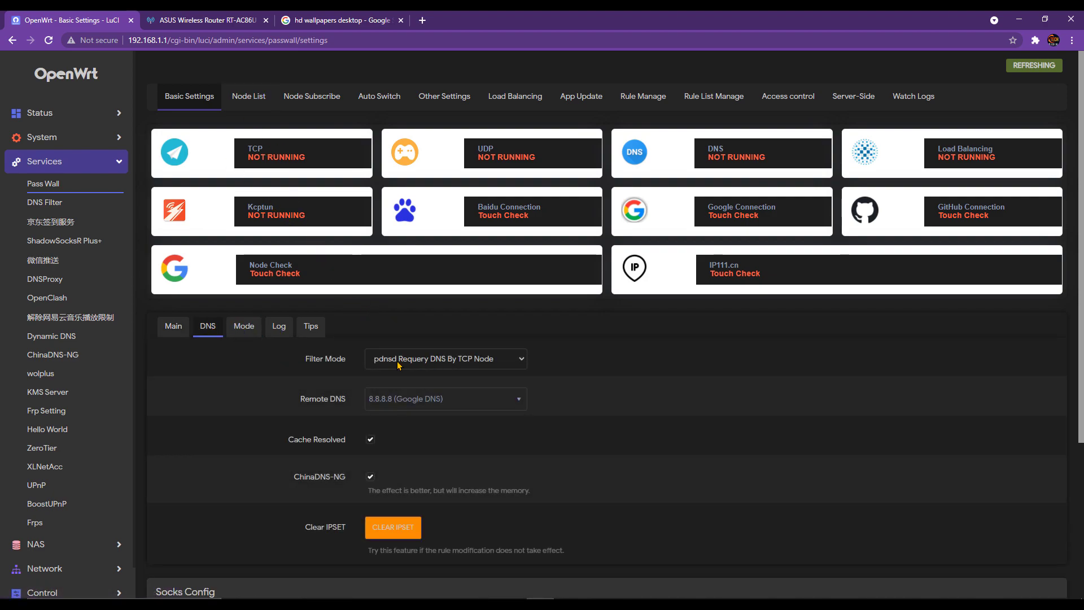
{"action": "left_click", "coordinate": [407, 361]}
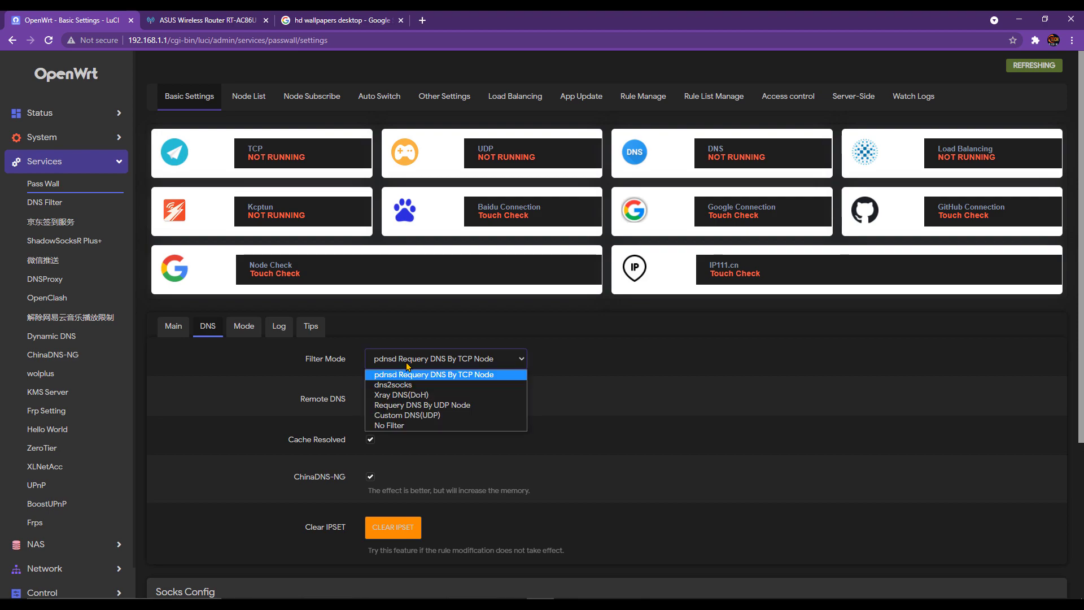
{"action": "left_click", "coordinate": [424, 426]}
- Set TCP, UDP, router localhost TCP and UDP proxy modes all to Global Proxy
{"action": "left_click", "coordinate": [247, 332]}
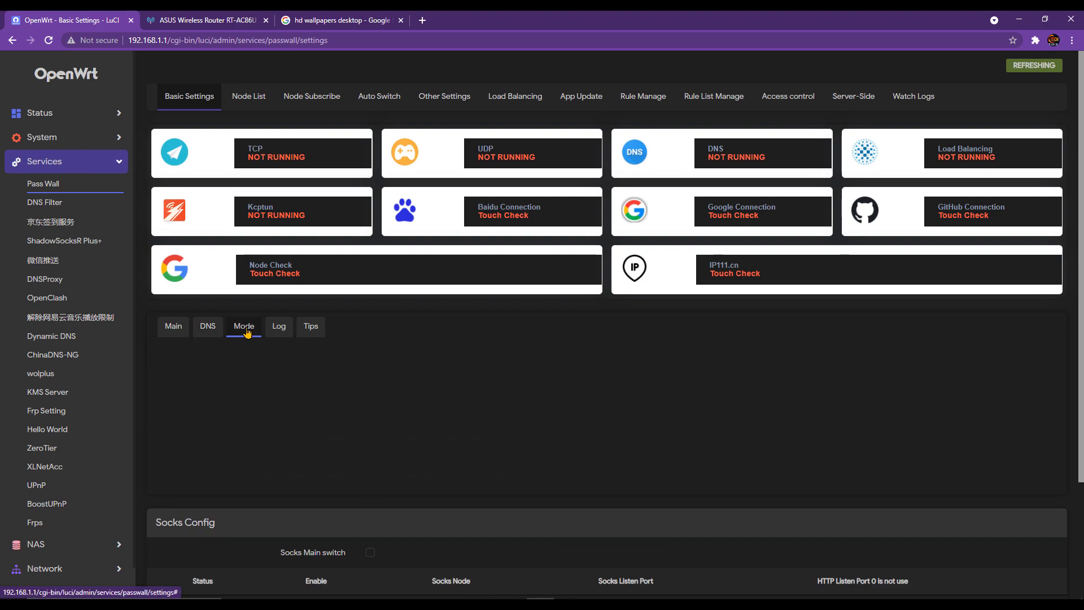
{"action": "left_click", "coordinate": [428, 367]}
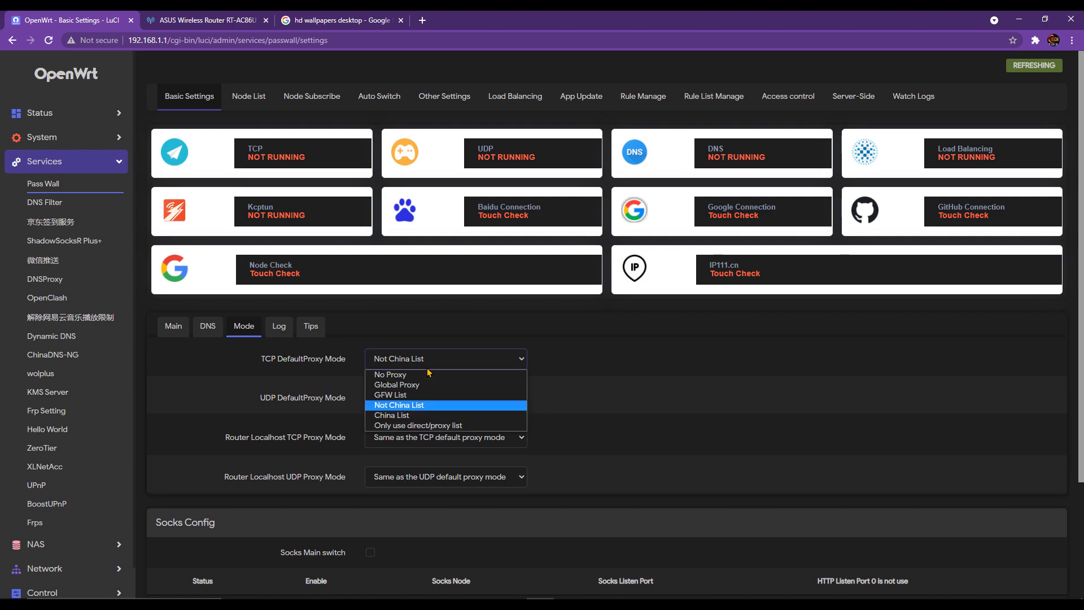
{"action": "left_click", "coordinate": [433, 385]}
{"action": "left_click", "coordinate": [438, 397]}
{"action": "left_click", "coordinate": [438, 423]}
{"action": "left_click", "coordinate": [439, 437]}
{"action": "left_click", "coordinate": [440, 462]}
{"action": "left_click", "coordinate": [455, 478]}
{"action": "left_click", "coordinate": [447, 502]}
- Save & Apply the PassWall settings and recheck the DNS tab
{"action": "scroll", "coordinate": [508, 496], "scroll_direction": "down", "scroll_amount": 3}
{"action": "left_click", "coordinate": [959, 556]}
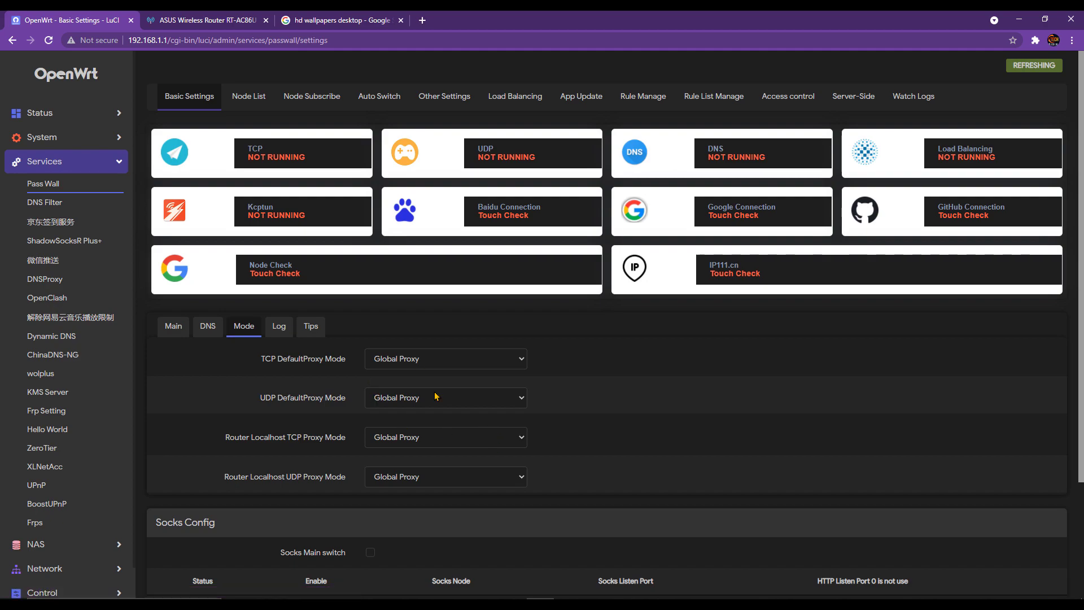
{"action": "left_click", "coordinate": [218, 330]}
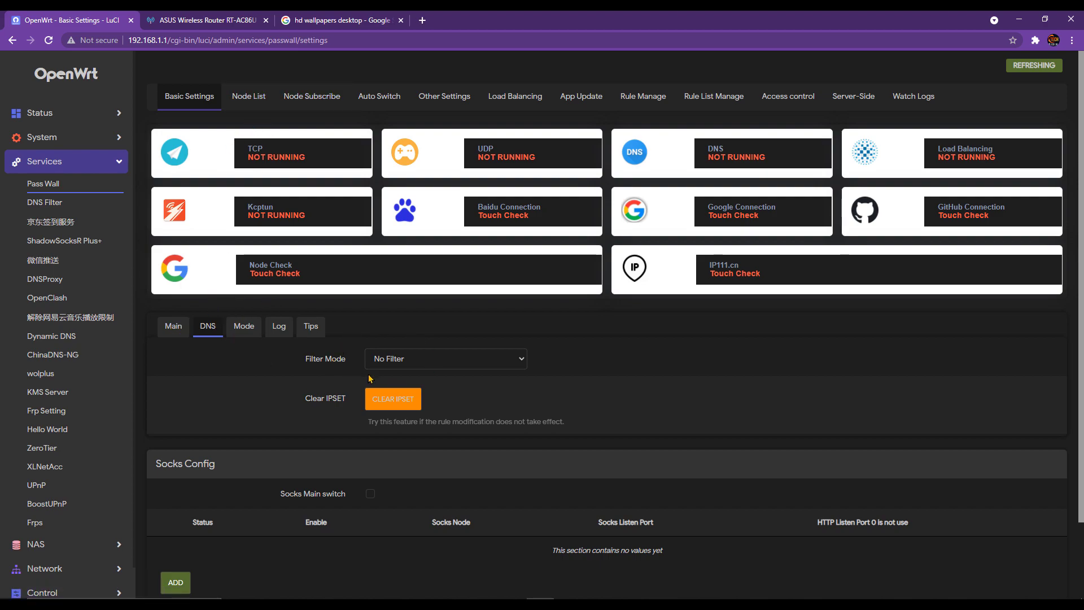
{"action": "left_click", "coordinate": [50, 206]}
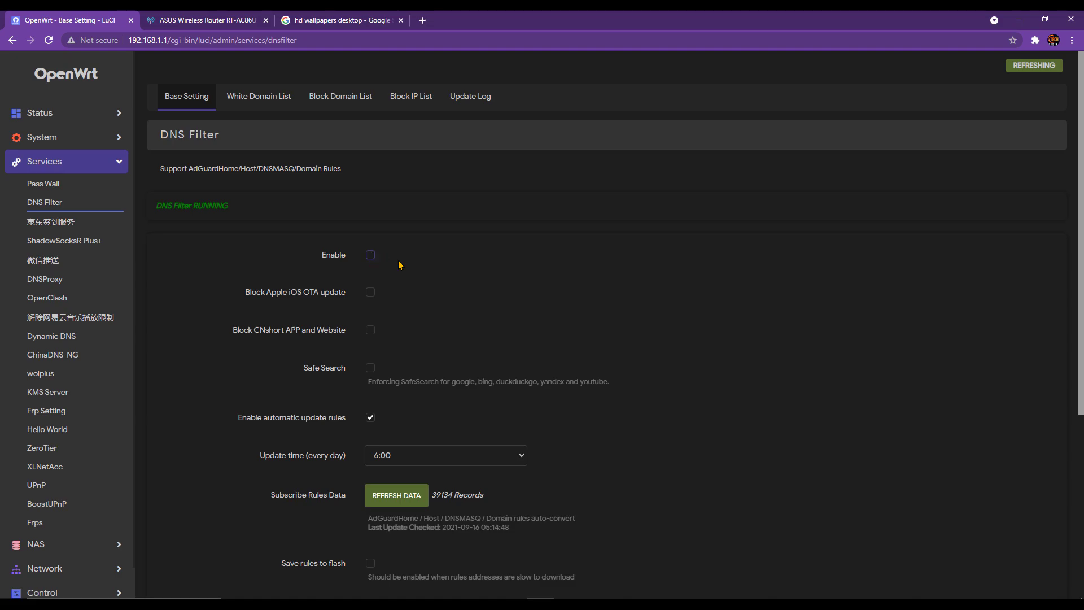
- Save & Apply DNS Filter with Enable left unchecked, then return to PassWall
{"action": "scroll", "coordinate": [714, 525], "scroll_direction": "down", "scroll_amount": 5}
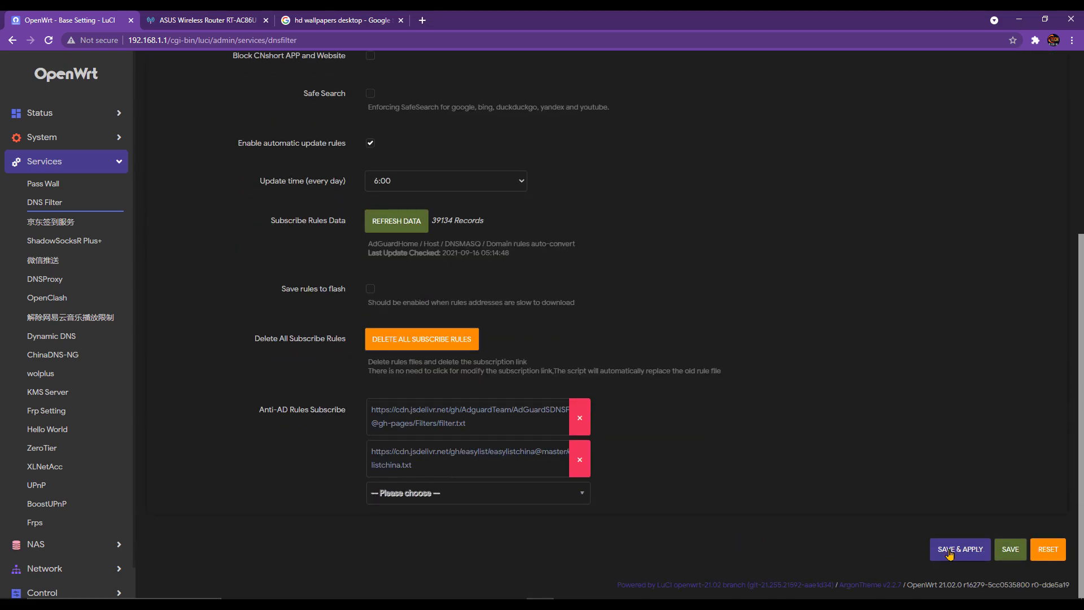
{"action": "left_click", "coordinate": [949, 551]}
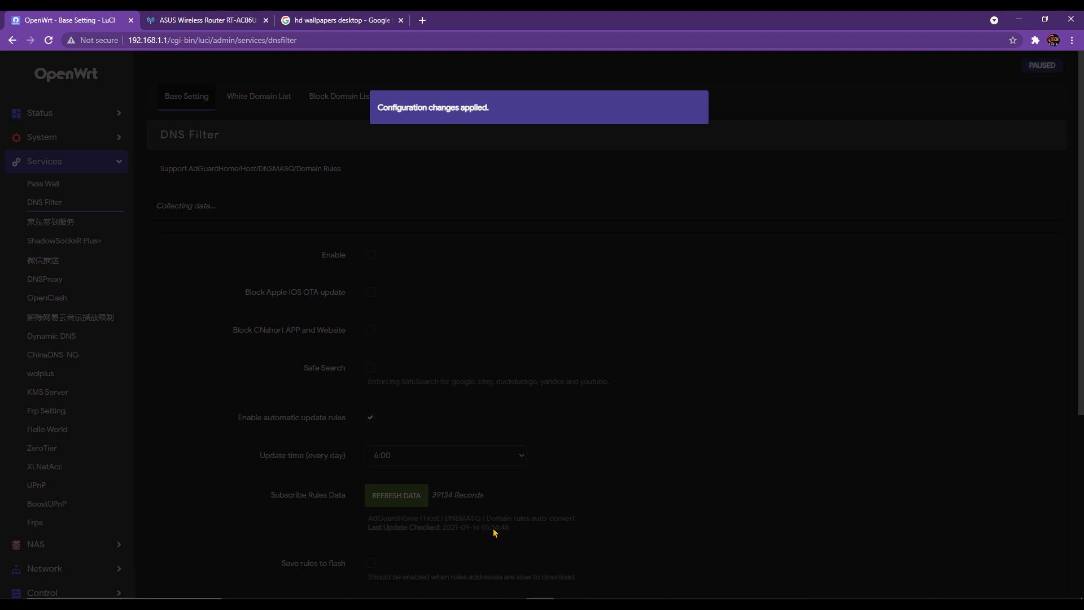
{"action": "scroll", "coordinate": [510, 521], "scroll_direction": "down", "scroll_amount": 2}
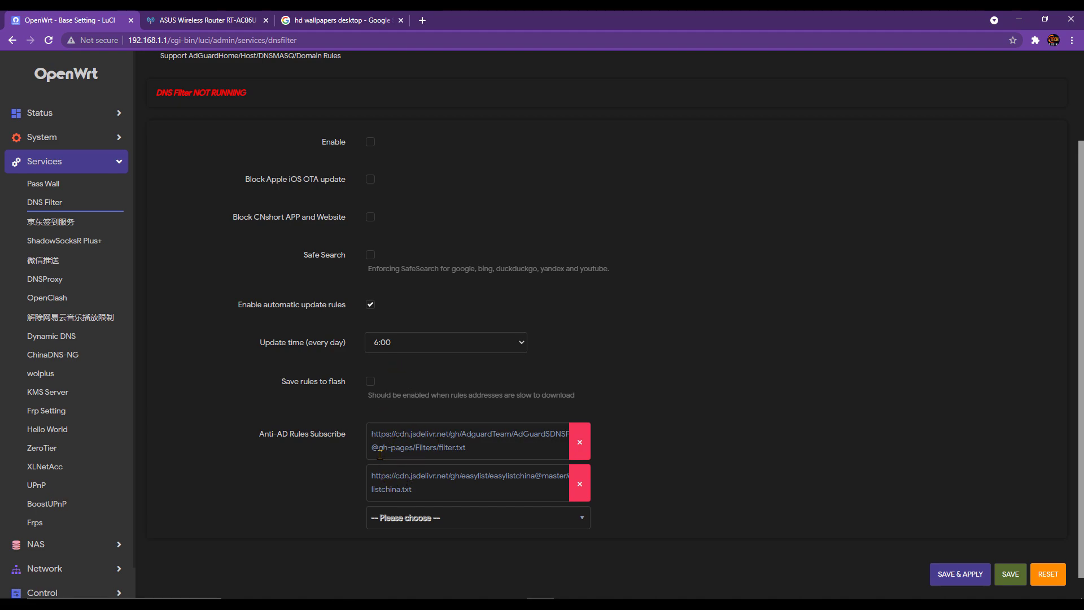
{"action": "left_click", "coordinate": [60, 193]}
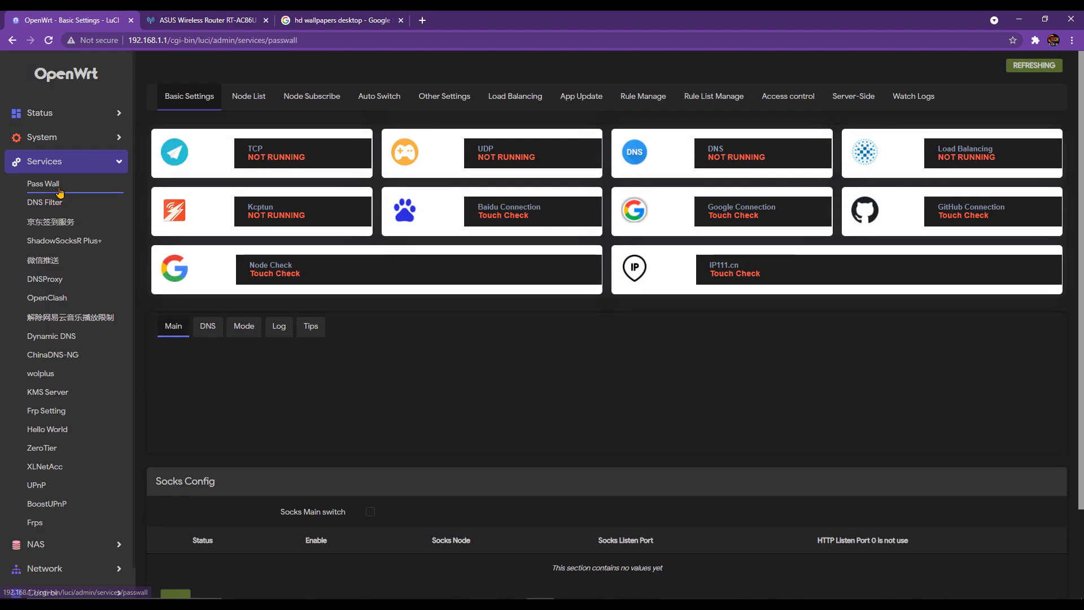
- Show the PassWall node list with the config.txt notes placed beside it
{"action": "left_click", "coordinate": [255, 101]}
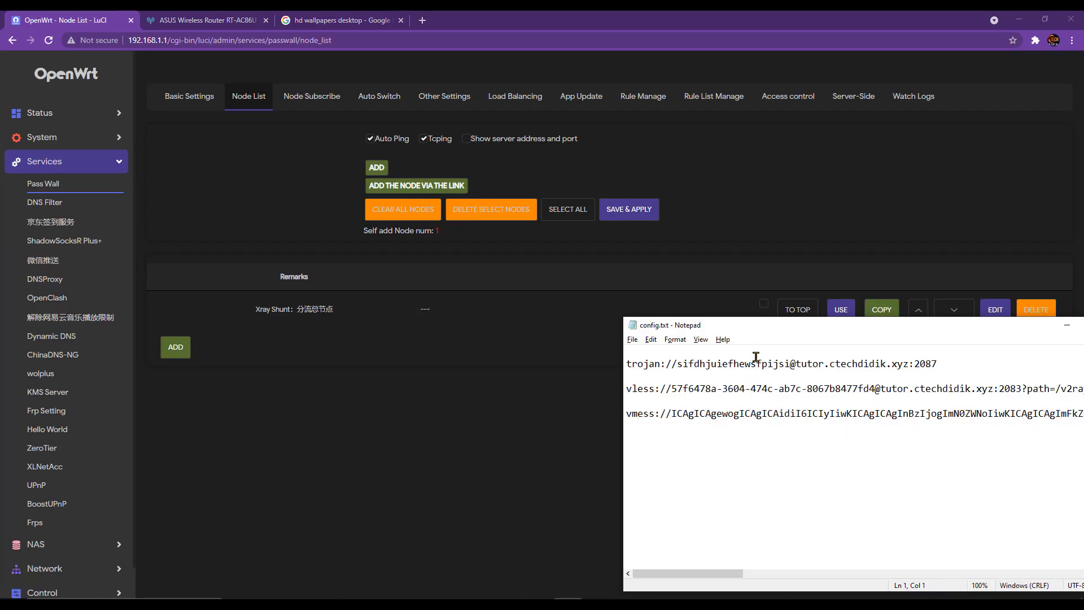
{"action": "left_click_drag", "start_coordinate": [762, 336], "coordinate": [460, 334]}
{"action": "left_click", "coordinate": [518, 365]}
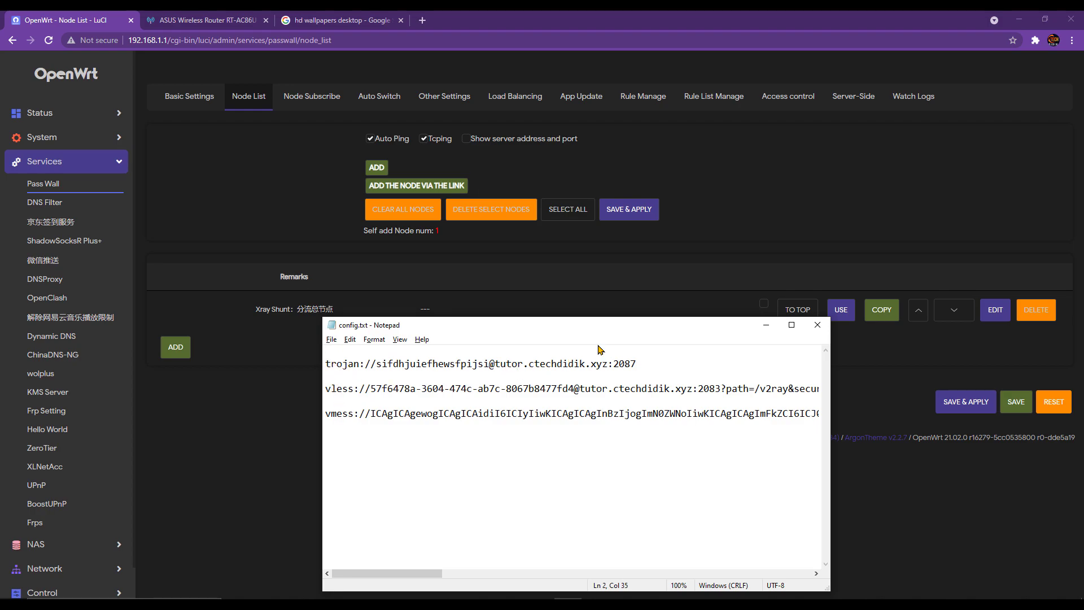
{"action": "left_click", "coordinate": [599, 287]}
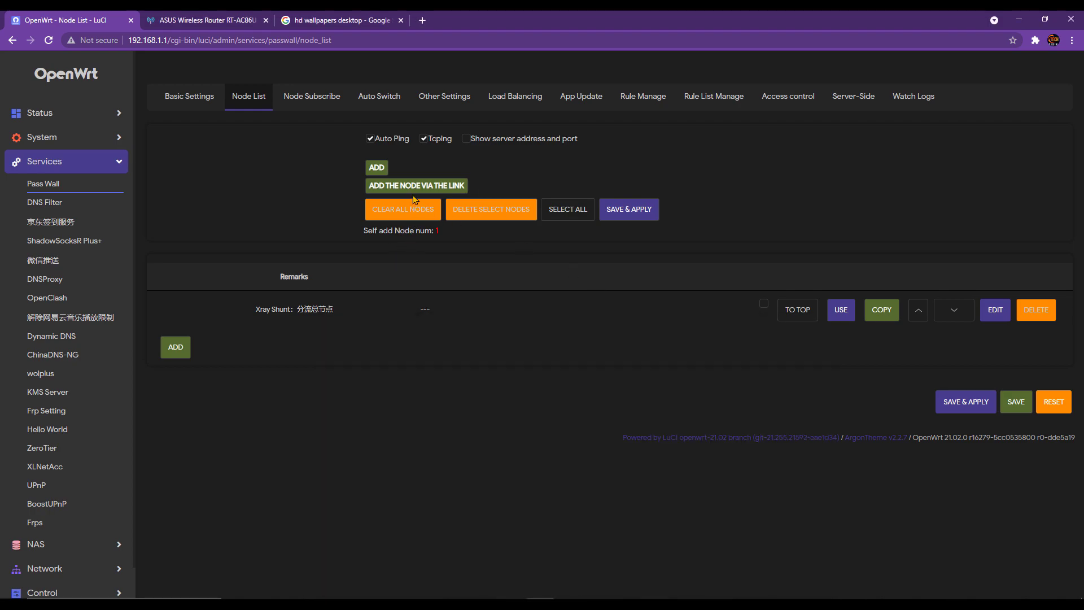
- Add the Trojan node from the trojan share link copied out of config.txt
{"action": "left_click", "coordinate": [413, 196]}
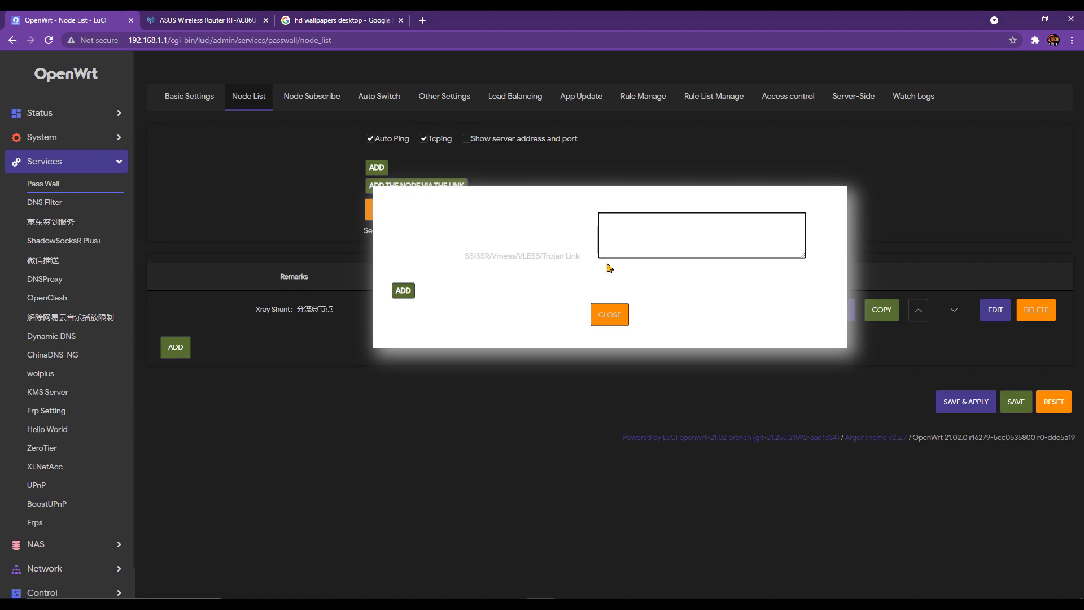
{"action": "key", "text": "alt+Tab"}
{"action": "left_click_drag", "start_coordinate": [650, 366], "coordinate": [326, 364]}
{"action": "key", "text": "ctrl+c"}
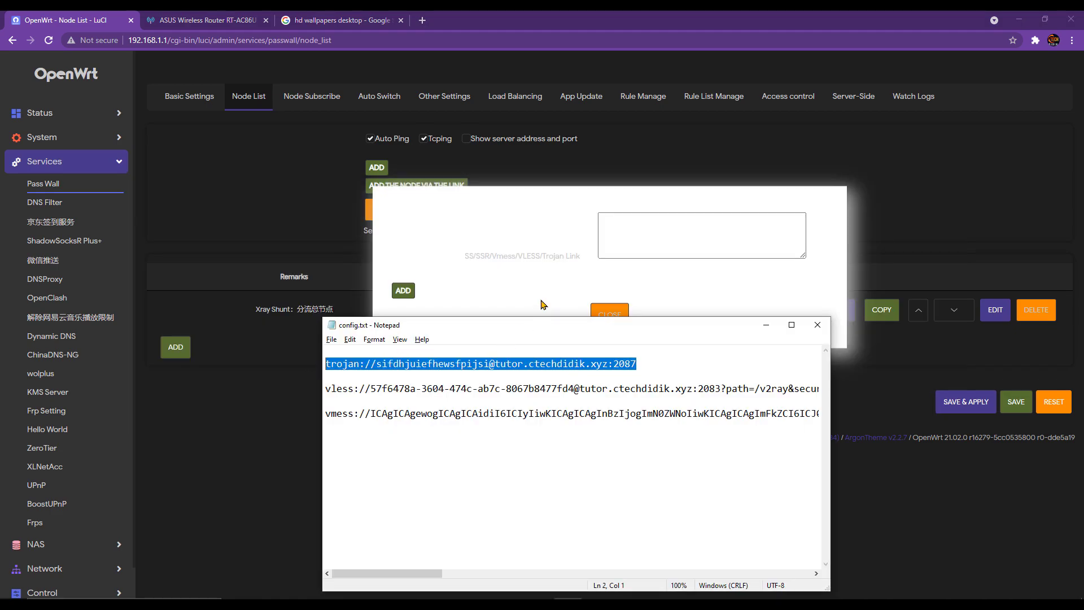
{"action": "left_click", "coordinate": [656, 227]}
{"action": "key", "text": "ctrl+v"}
{"action": "left_click", "coordinate": [404, 291]}
- Copy the VLESS link from config.txt into the add-node-by-link dialog
{"action": "key", "text": "alt+Tab"}
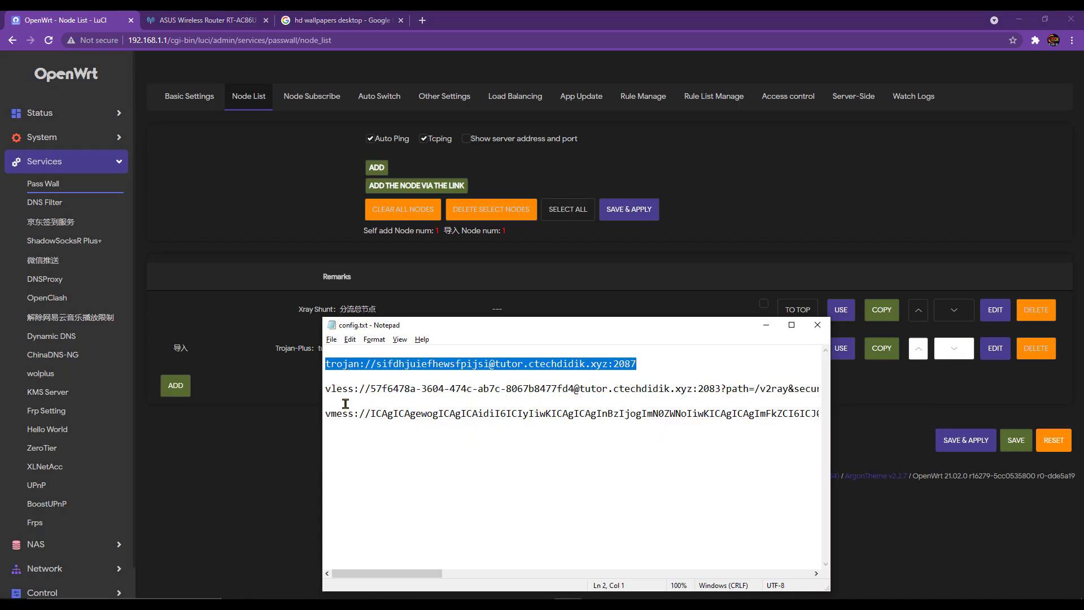
{"action": "left_click_drag", "start_coordinate": [332, 389], "coordinate": [326, 397]}
{"action": "double_click", "coordinate": [326, 389]}
{"action": "double_click", "coordinate": [326, 390]}
{"action": "key", "text": "ctrl+c"}
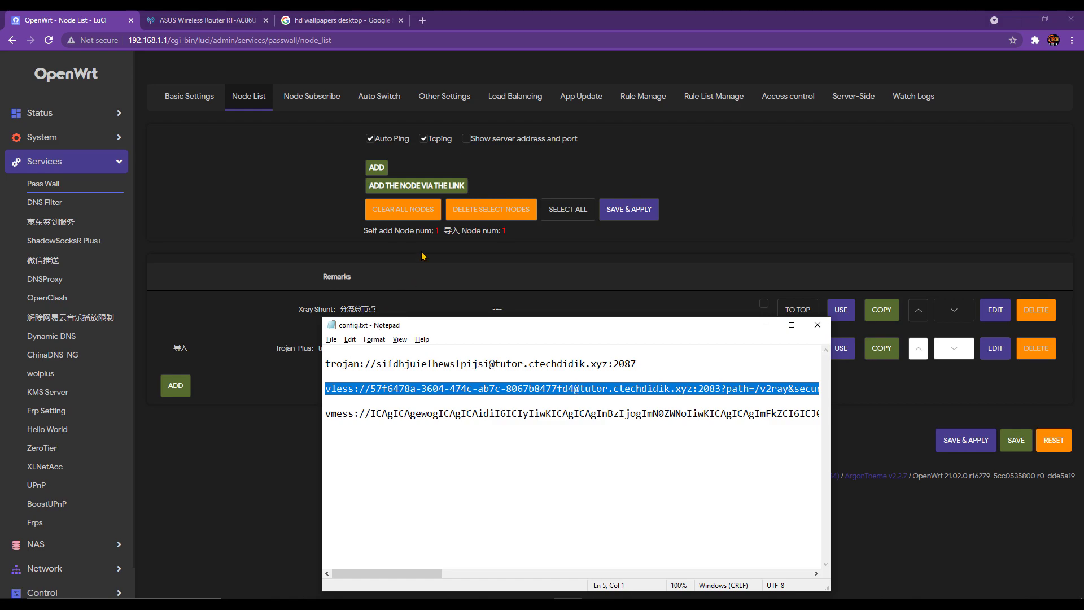
{"action": "left_click", "coordinate": [429, 186]}
{"action": "left_click", "coordinate": [636, 251]}
{"action": "key", "text": "ctrl+v"}
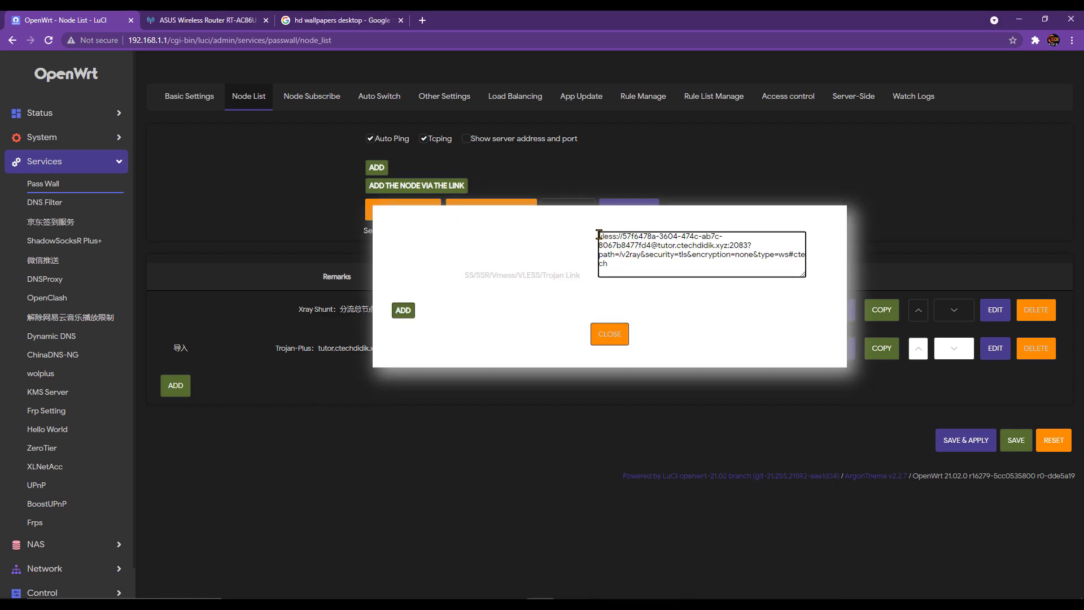
{"action": "left_click", "coordinate": [610, 237]}
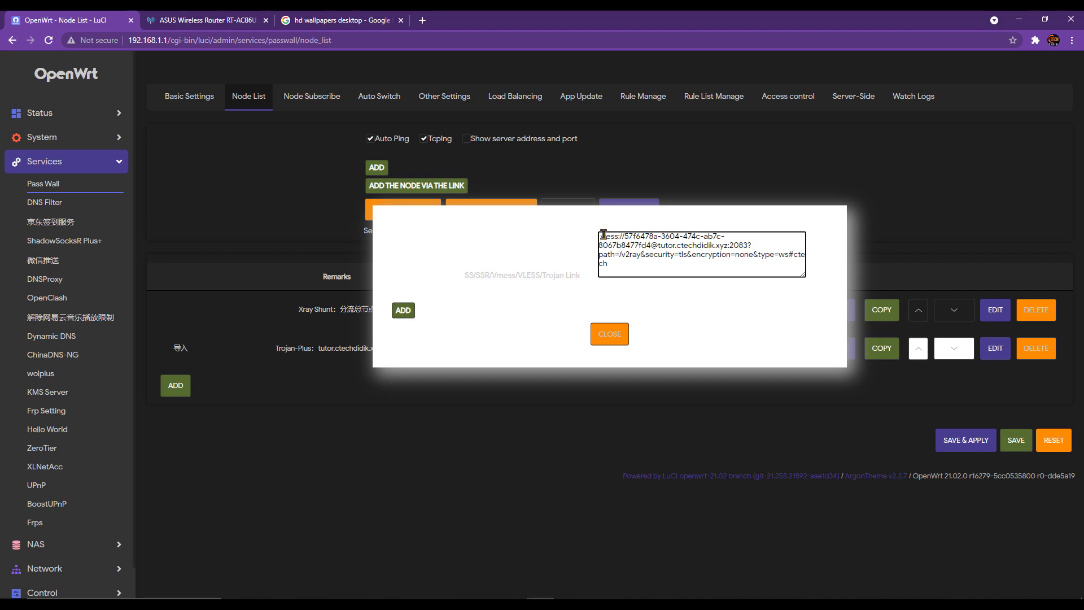
{"action": "left_click", "coordinate": [405, 312]}
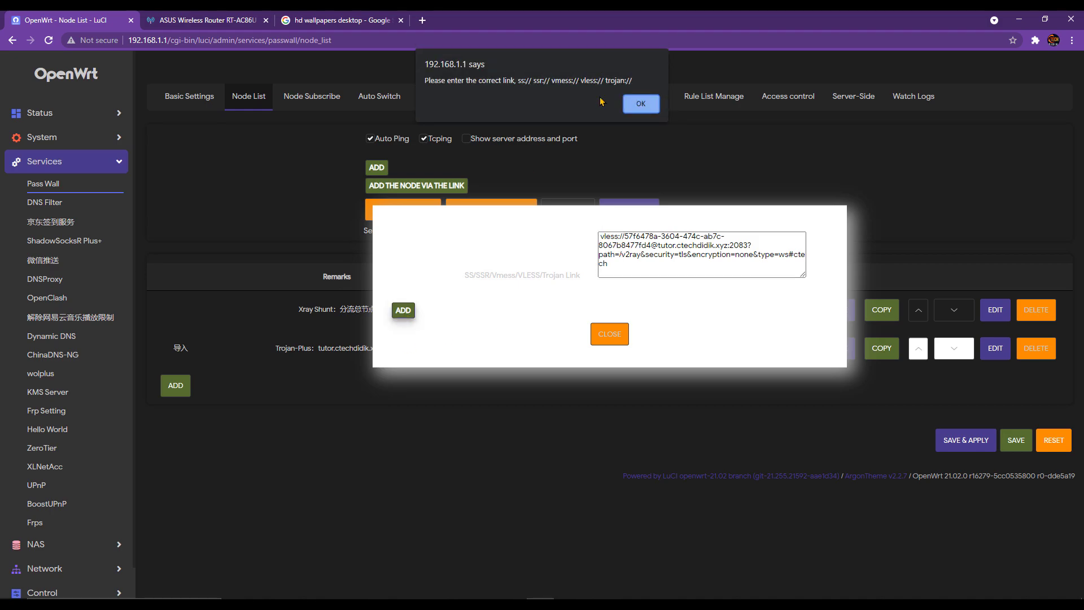
- Delete the stray leading space from the VLESS link and add it as Xray VLESS: ctech
{"action": "left_click", "coordinate": [632, 110]}
{"action": "left_click", "coordinate": [600, 236]}
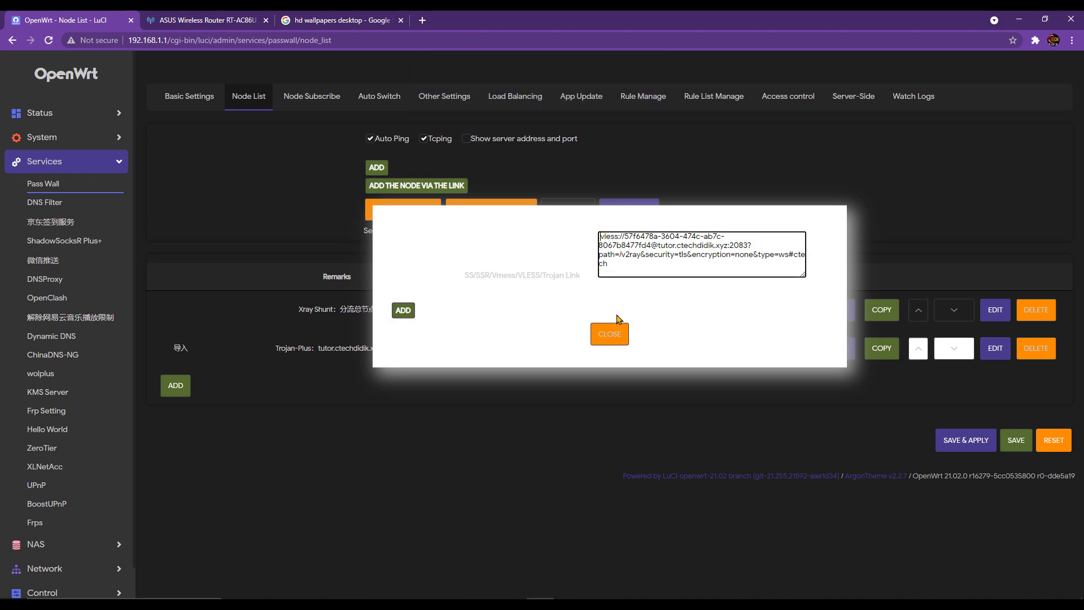
{"action": "key", "text": "BackSpace"}
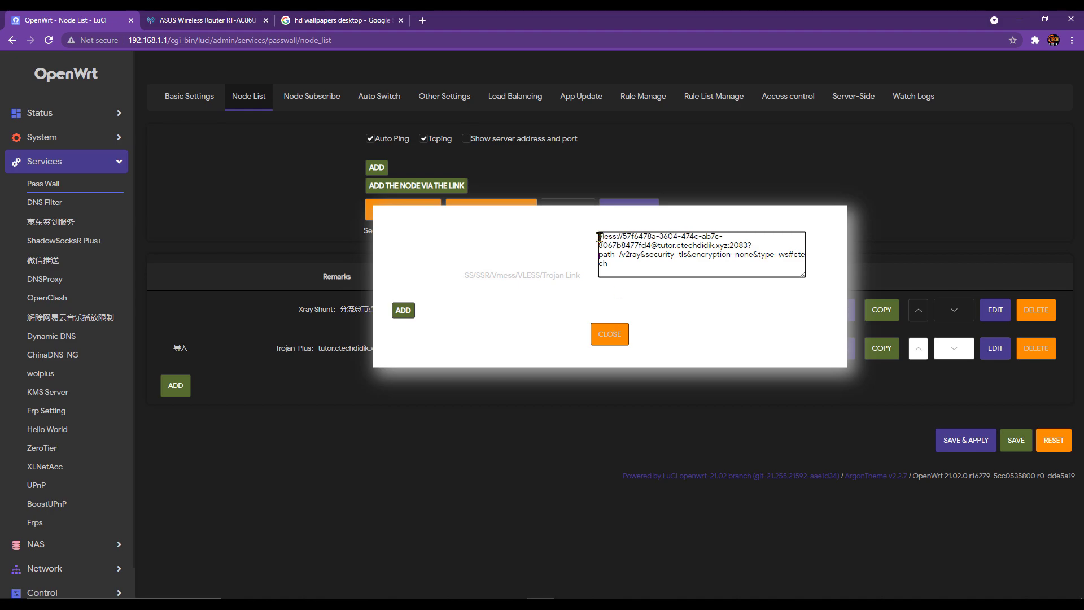
{"action": "left_click", "coordinate": [403, 311]}
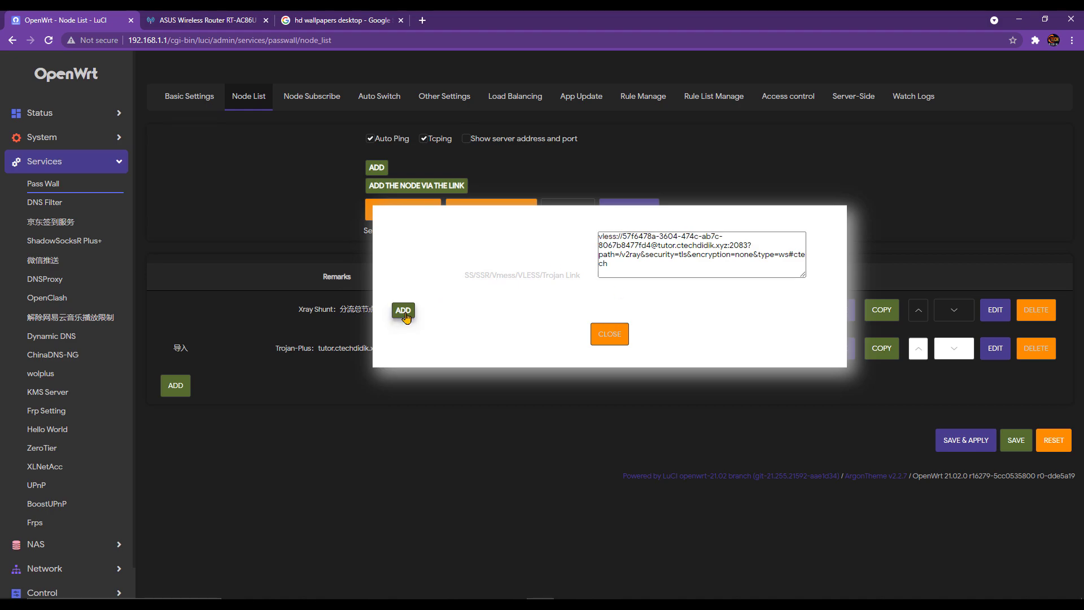
- Add the Xray VMess: ctech node from the vmess link in config.txt
{"action": "key", "text": "alt+Tab"}
{"action": "left_click_drag", "start_coordinate": [337, 431], "coordinate": [323, 411]}
{"action": "key", "text": "ctrl+c"}
{"action": "left_click", "coordinate": [430, 188]}
{"action": "left_click", "coordinate": [617, 257]}
{"action": "key", "text": "ctrl+v"}
{"action": "left_click", "coordinate": [403, 331]}
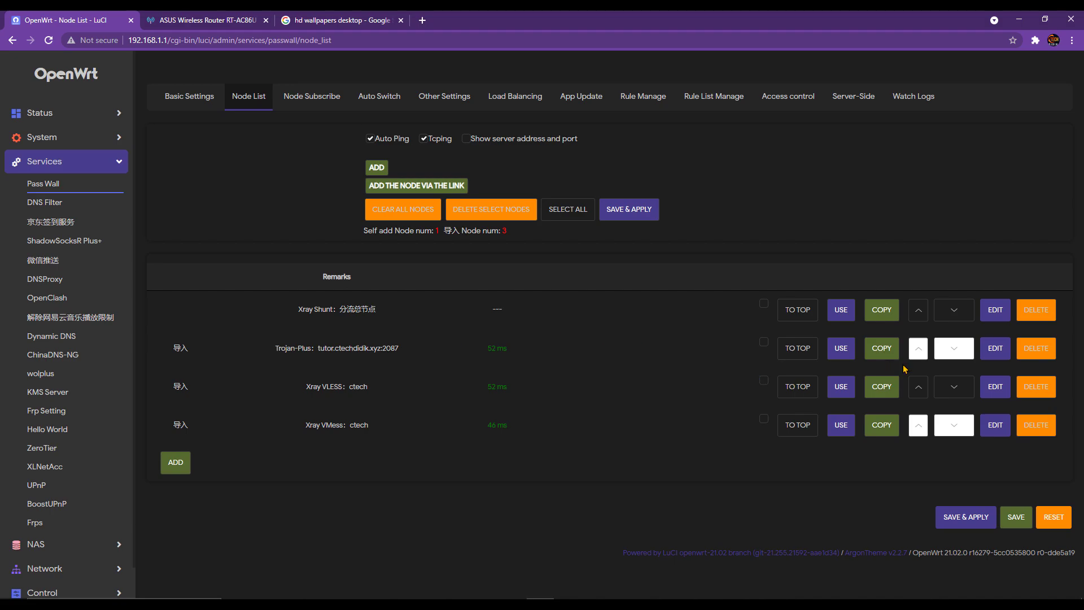
- Edit the tutor.ctechdidik.xyz:2087 Trojan-Plus node and switch its type to Trojan-Go
{"action": "left_click", "coordinate": [993, 349]}
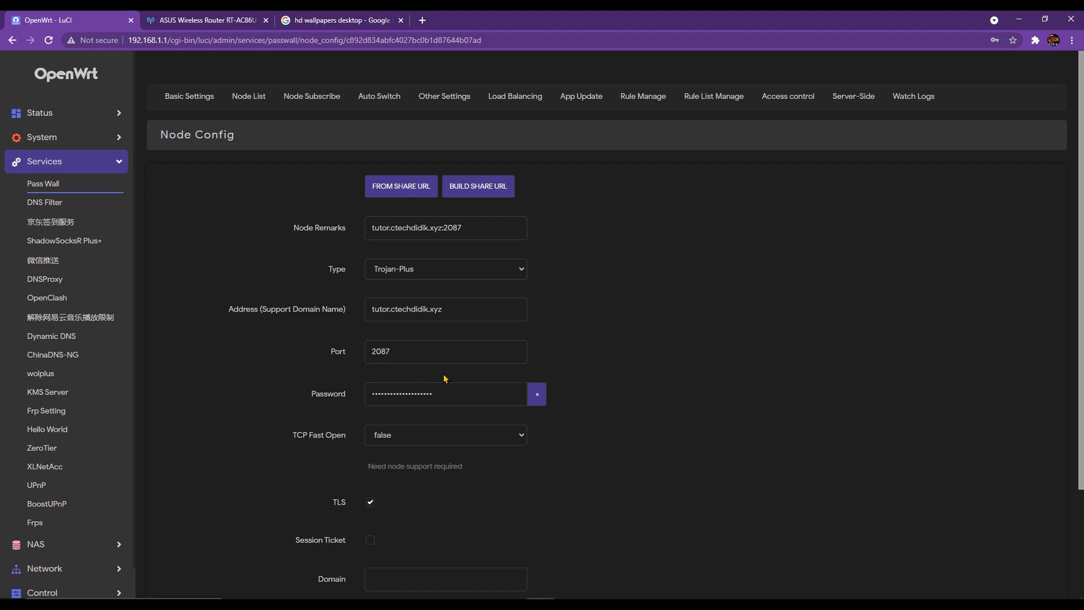
{"action": "scroll", "coordinate": [446, 379], "scroll_direction": "down", "scroll_amount": 1}
{"action": "scroll", "coordinate": [452, 319], "scroll_direction": "down", "scroll_amount": 1}
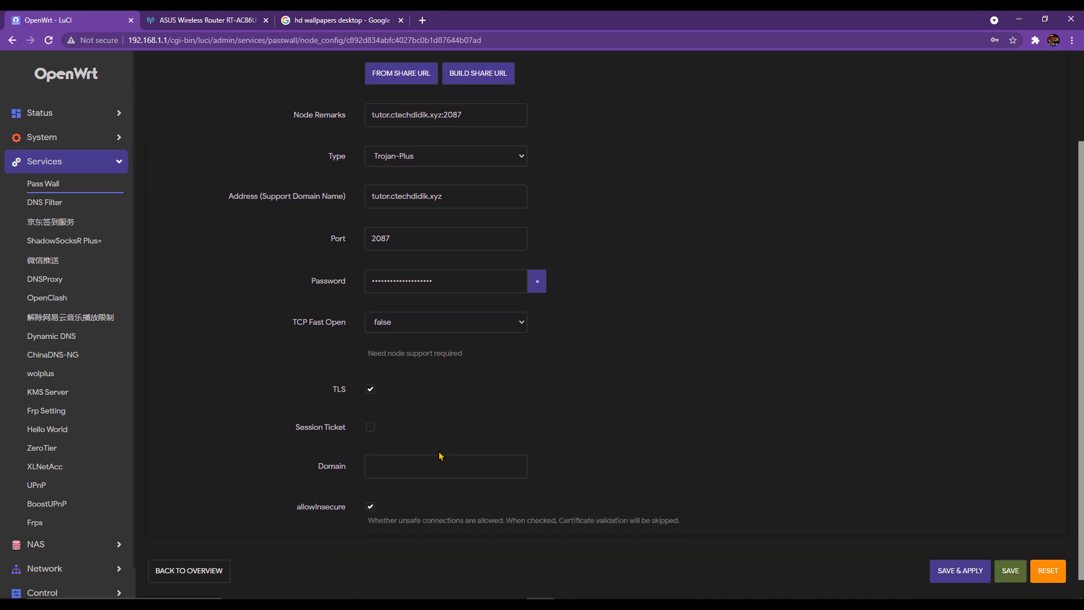
{"action": "left_click", "coordinate": [473, 156]}
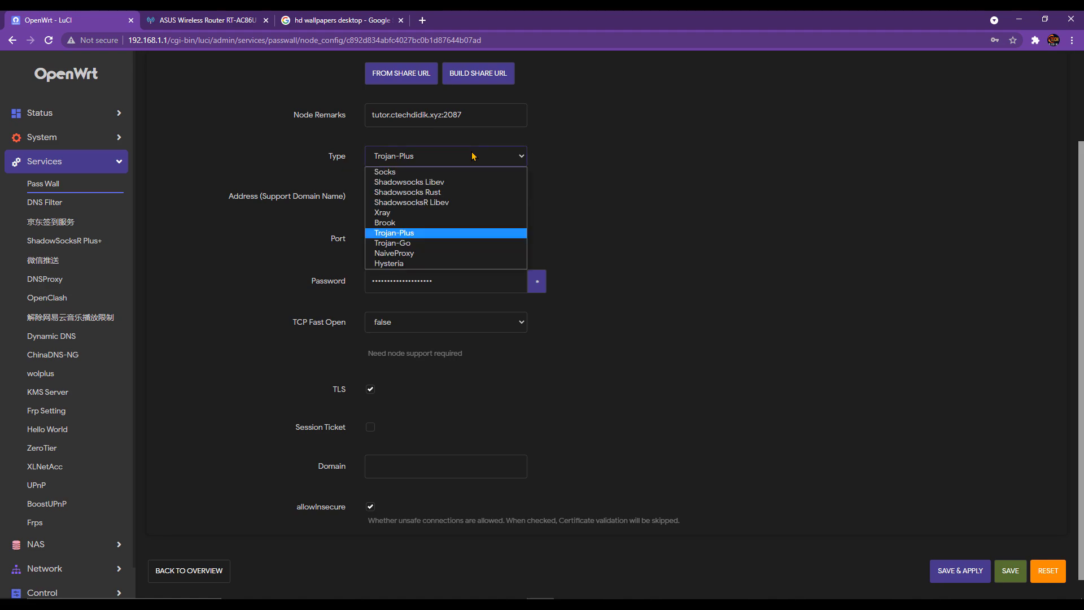
{"action": "left_click", "coordinate": [444, 244]}
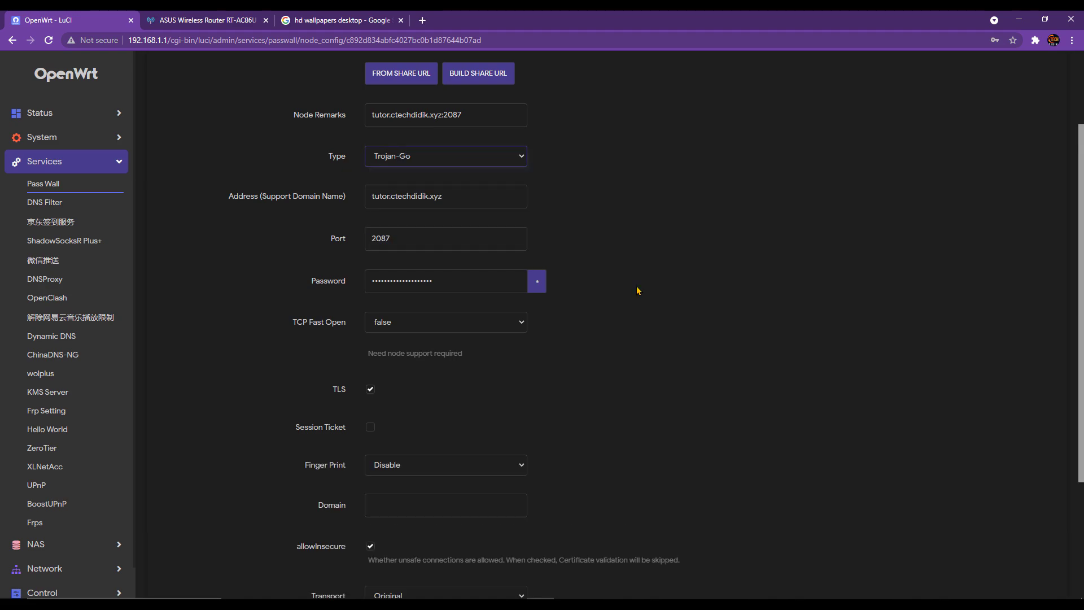
- Try Trojan-Plus again, settle on Trojan-Go, and move down to the Domain field
{"action": "scroll", "coordinate": [568, 415], "scroll_direction": "down", "scroll_amount": 1}
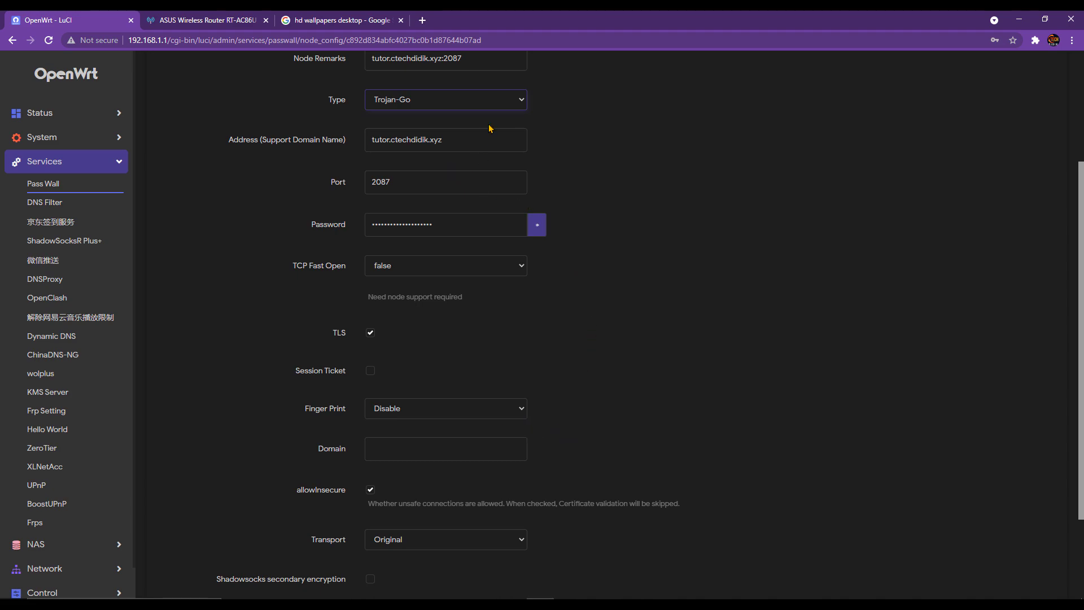
{"action": "left_click", "coordinate": [489, 103]}
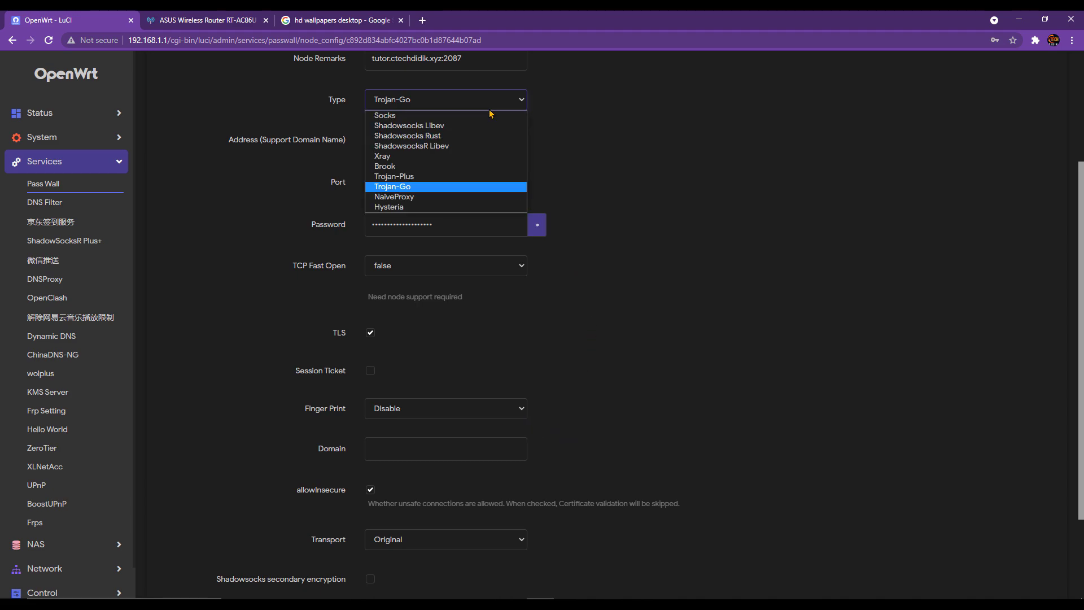
{"action": "left_click", "coordinate": [457, 177]}
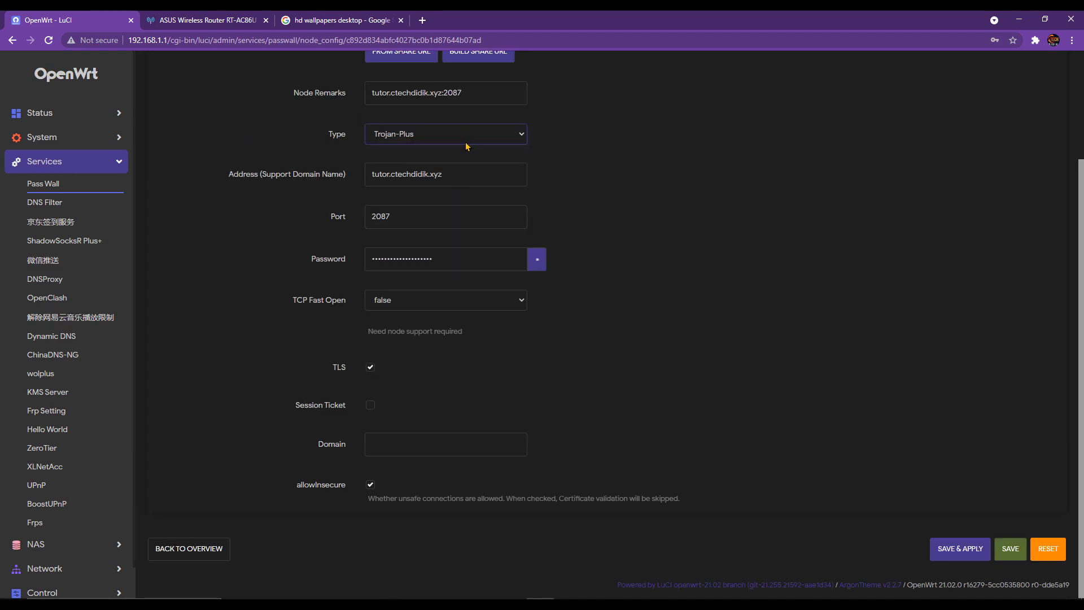
{"action": "left_click", "coordinate": [466, 143]}
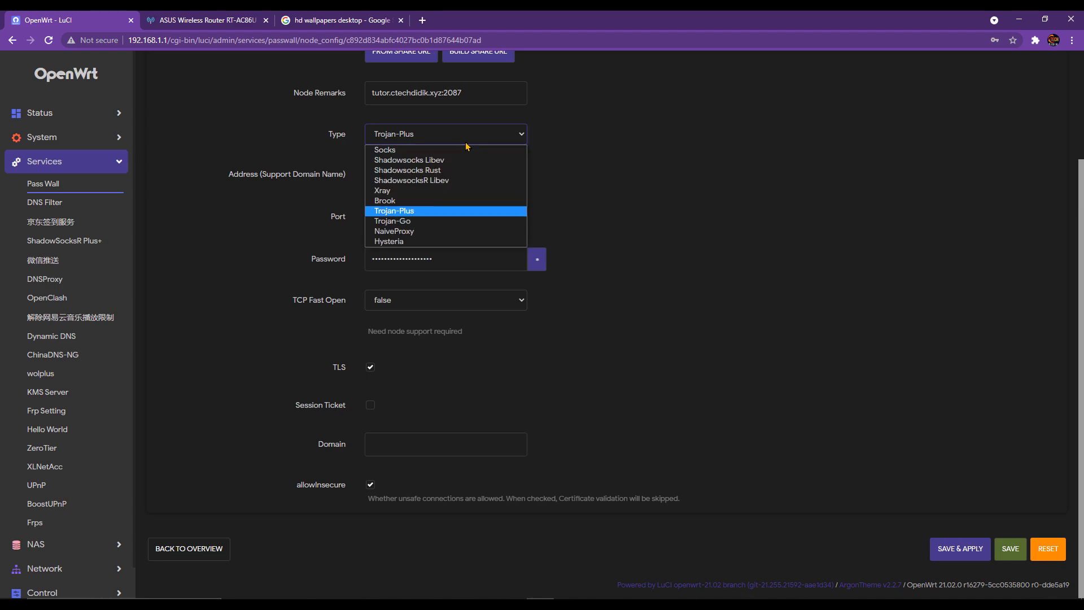
{"action": "left_click", "coordinate": [476, 220]}
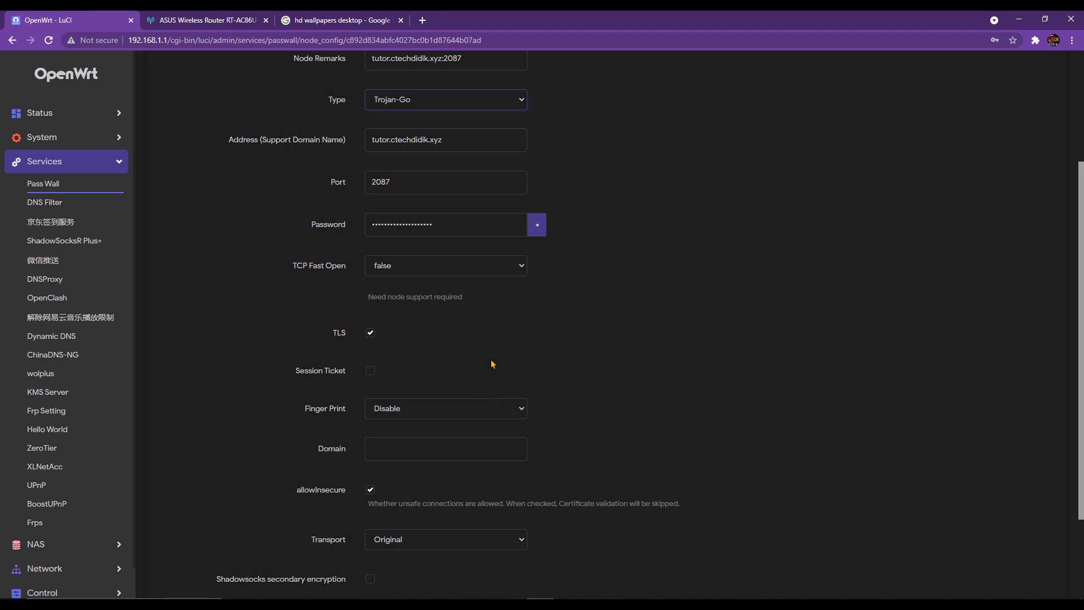
{"action": "left_click", "coordinate": [465, 104]}
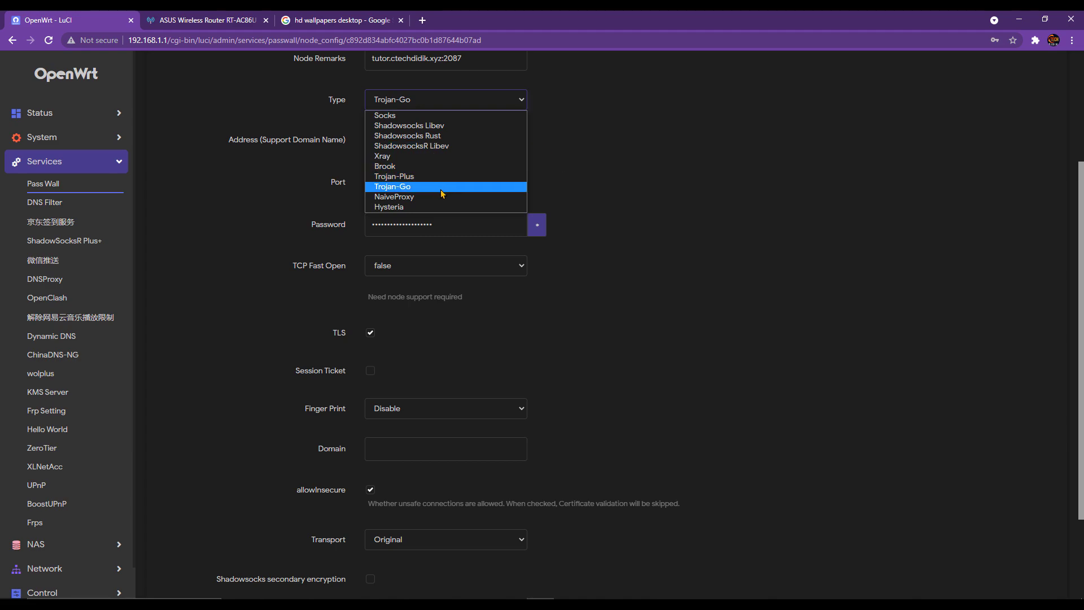
{"action": "left_click", "coordinate": [644, 211]}
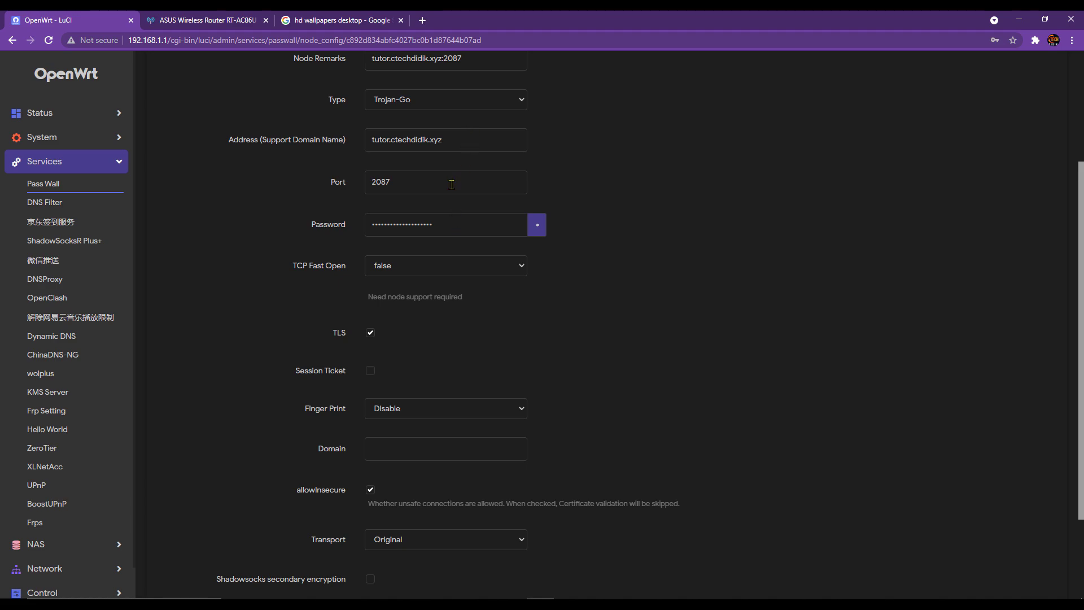
{"action": "scroll", "coordinate": [449, 282], "scroll_direction": "down", "scroll_amount": 1}
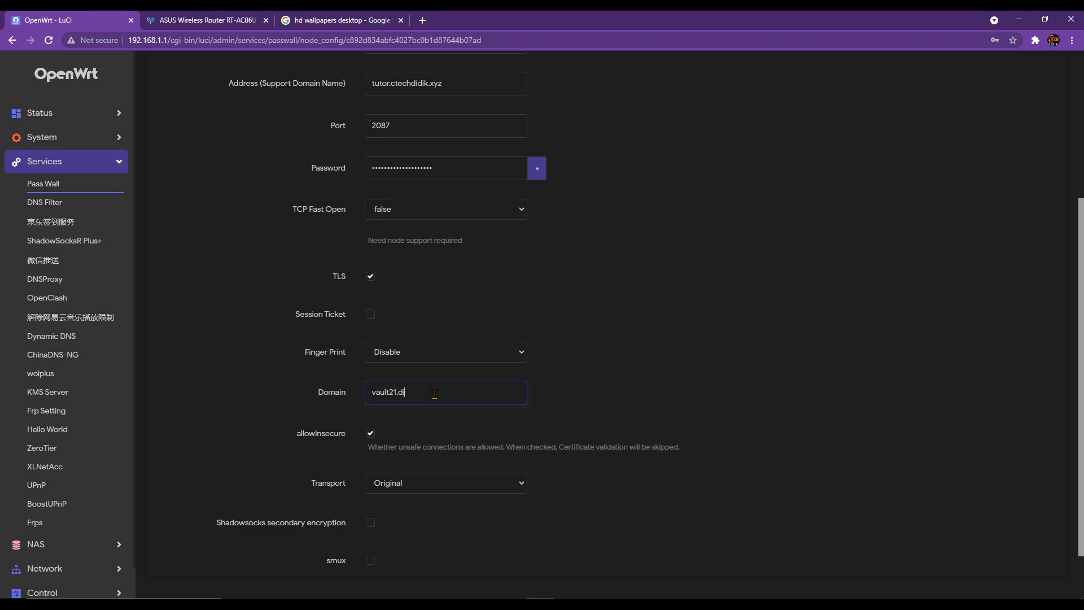
- Complete the Domain as vault21.digi.com.my and set Finger Print to chrome
{"action": "type", "text": "com.my"}
{"action": "left_click", "coordinate": [404, 358]}
{"action": "left_click", "coordinate": [412, 390]}
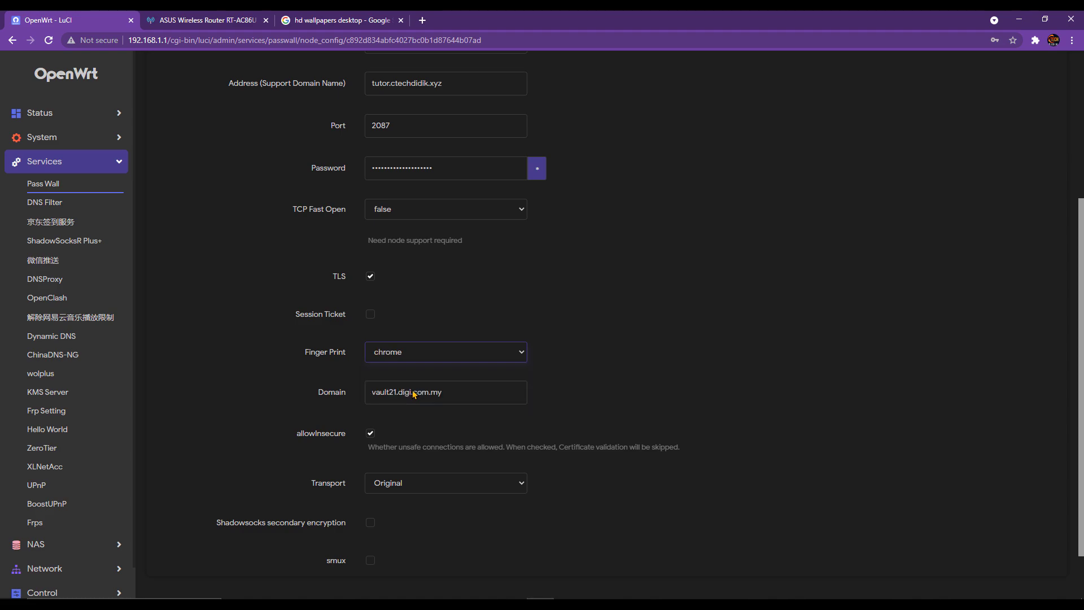
{"action": "left_click", "coordinate": [422, 358]}
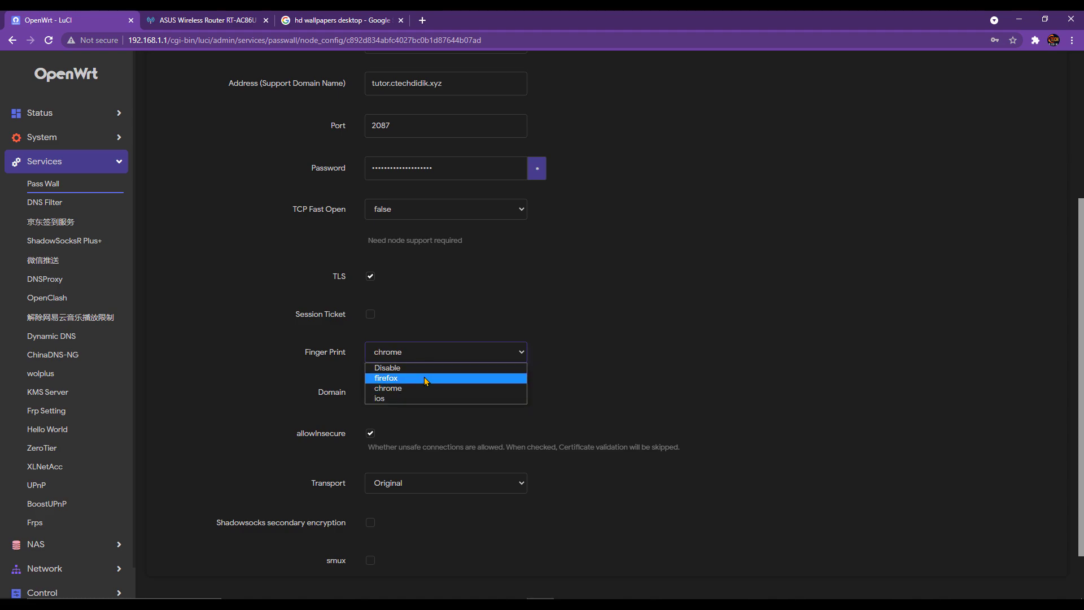
{"action": "left_click", "coordinate": [710, 388]}
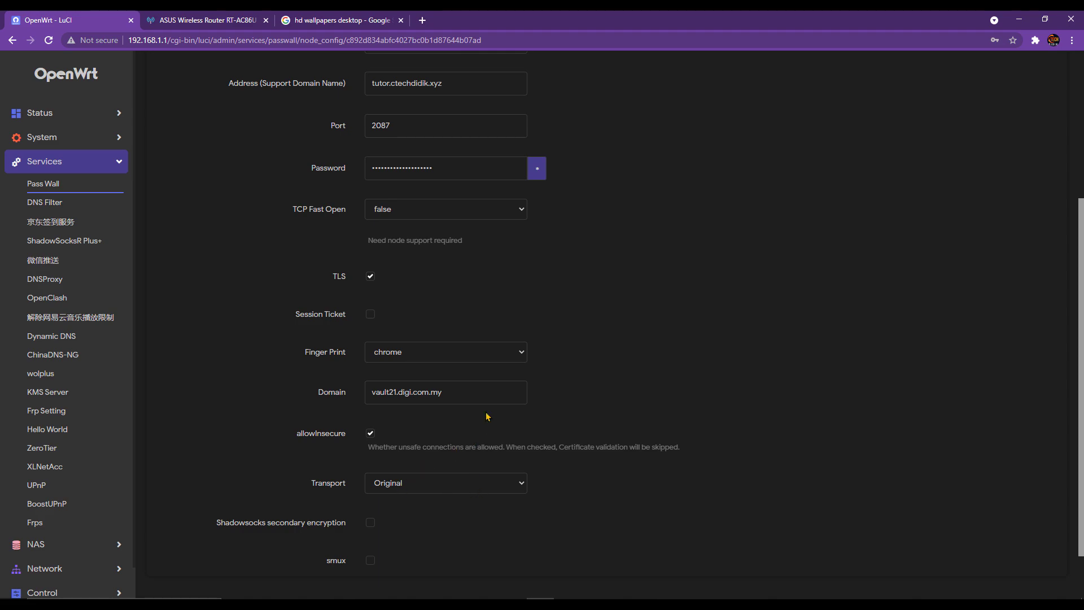
- Keep TCP Fast Open at false and save and apply the Trojan-Go node
{"action": "scroll", "coordinate": [445, 283], "scroll_direction": "down", "scroll_amount": 2}
{"action": "scroll", "coordinate": [429, 396], "scroll_direction": "up", "scroll_amount": 5}
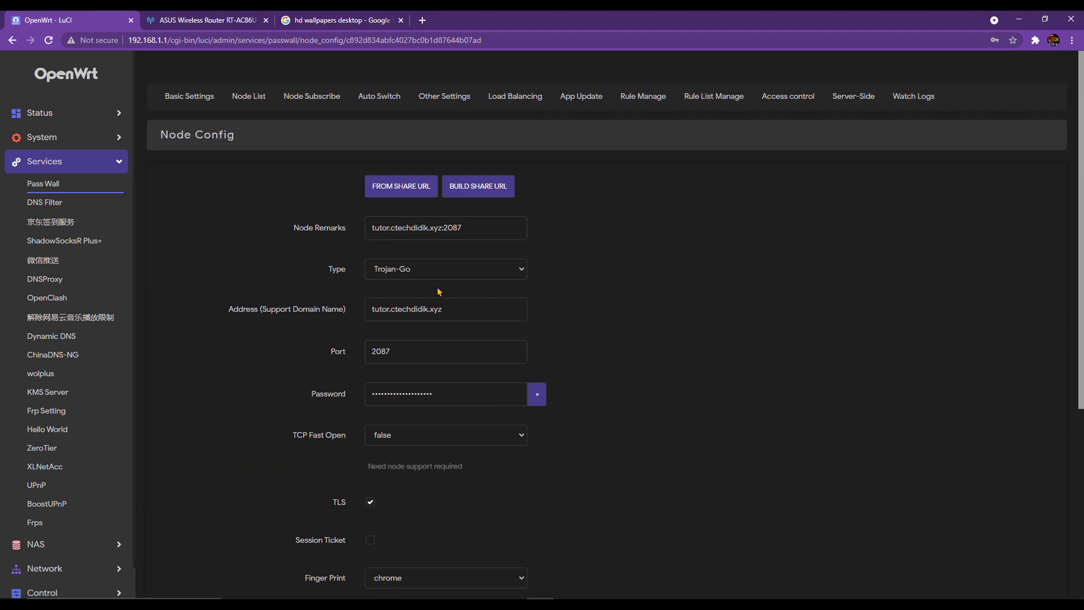
{"action": "scroll", "coordinate": [424, 403], "scroll_direction": "down", "scroll_amount": 4}
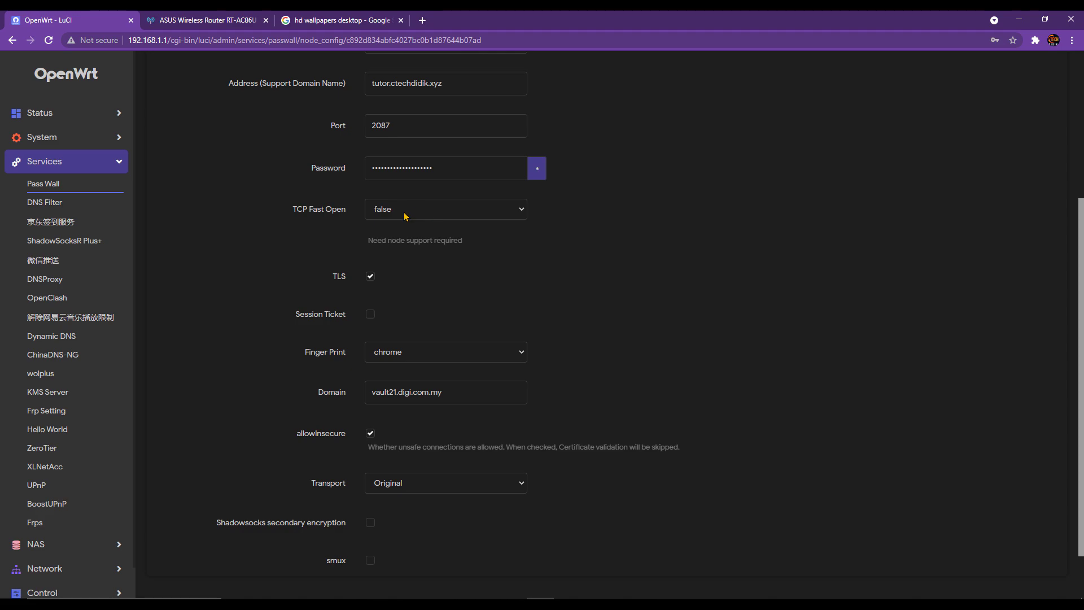
{"action": "left_click", "coordinate": [432, 214]}
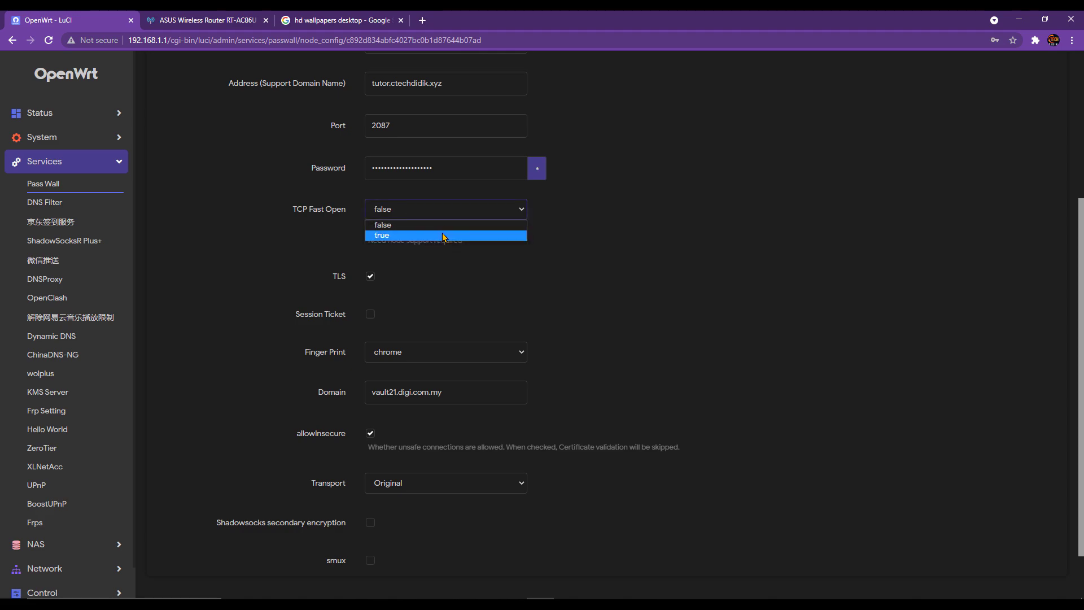
{"action": "left_click", "coordinate": [633, 235]}
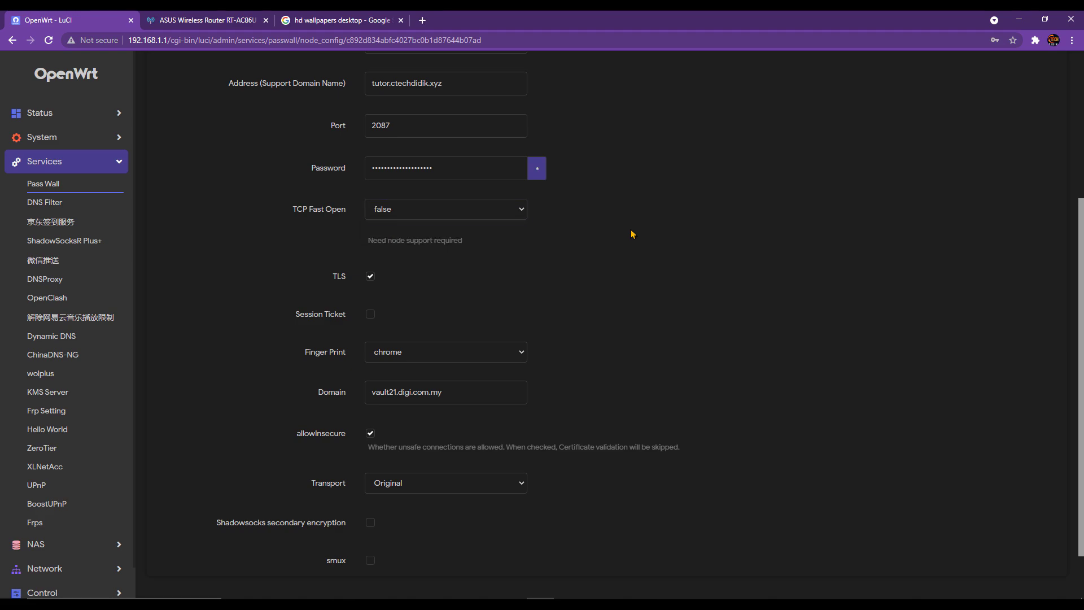
{"action": "left_click", "coordinate": [492, 212]}
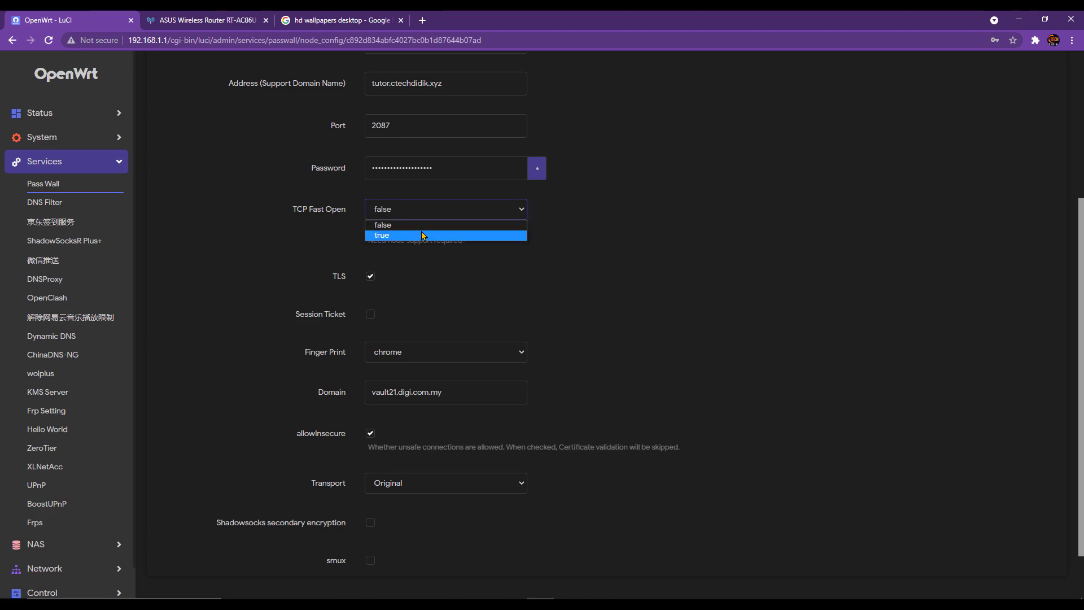
{"action": "left_click", "coordinate": [560, 229]}
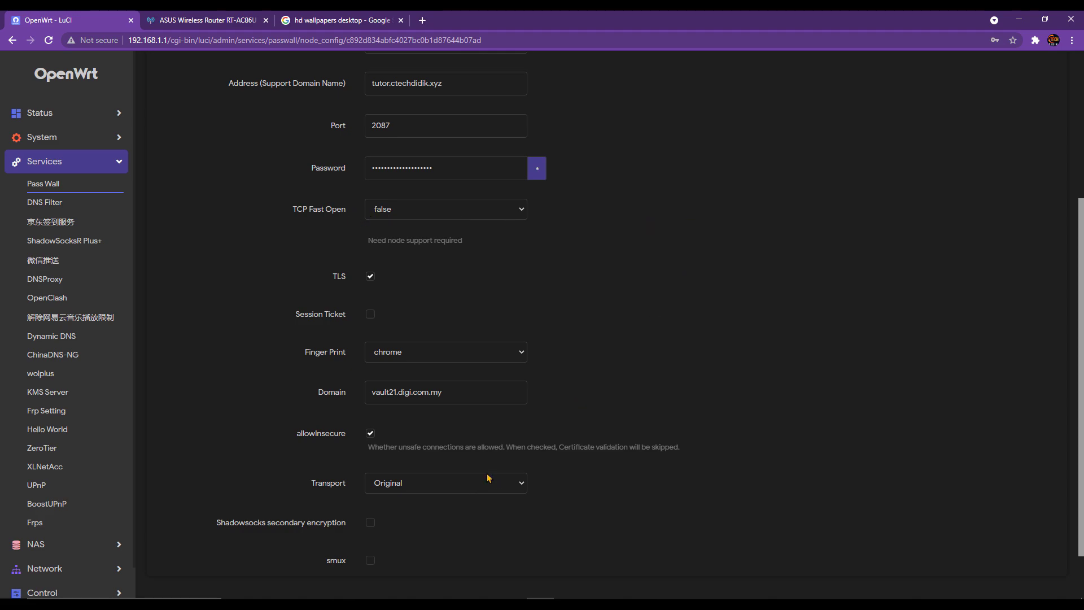
{"action": "scroll", "coordinate": [531, 491], "scroll_direction": "down", "scroll_amount": 1}
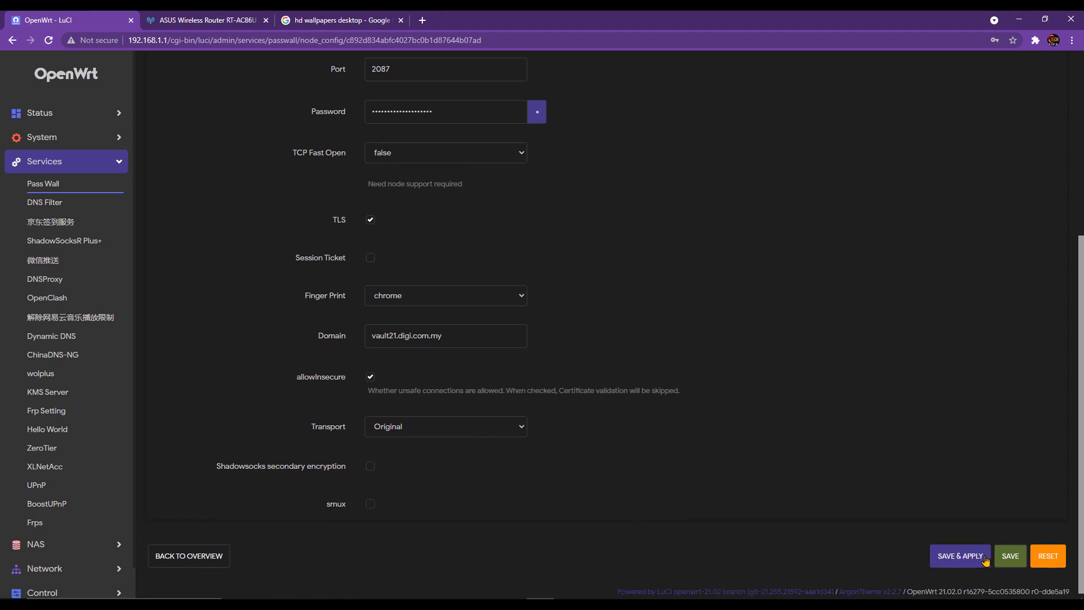
{"action": "left_click", "coordinate": [948, 558]}
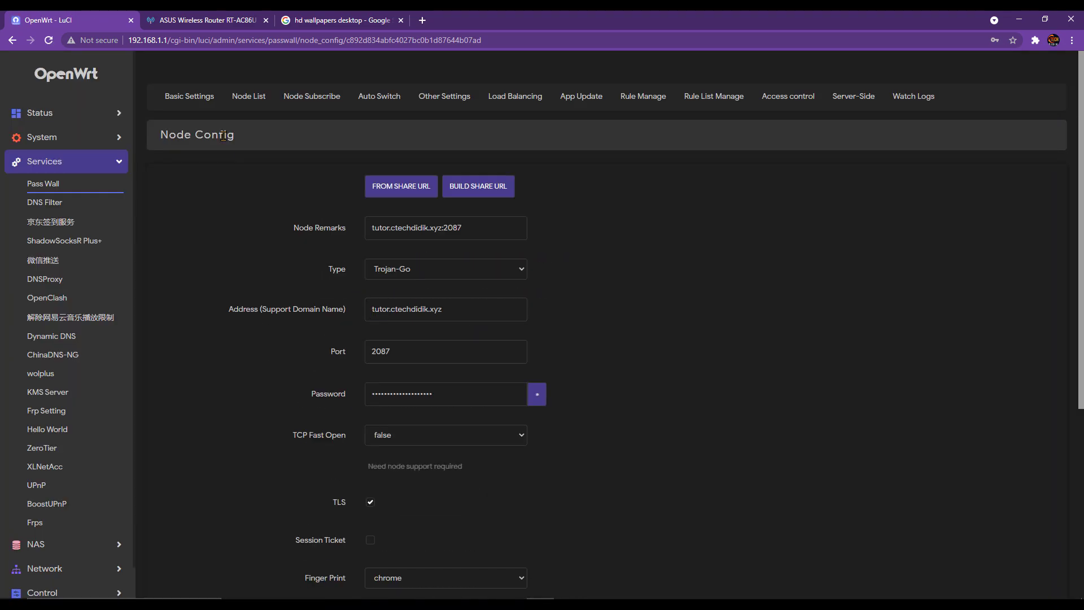
- In Basic Settings, use the Trojan-Go node for TCP, same-as-TCP for UDP, and enable Main switch
{"action": "left_click", "coordinate": [189, 96]}
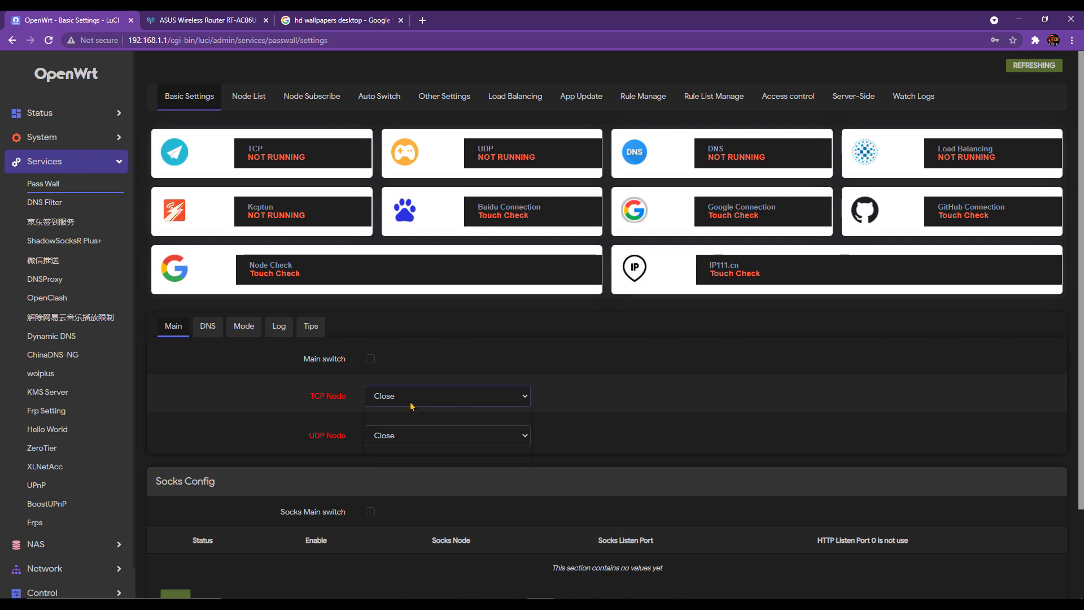
{"action": "left_click", "coordinate": [446, 436]}
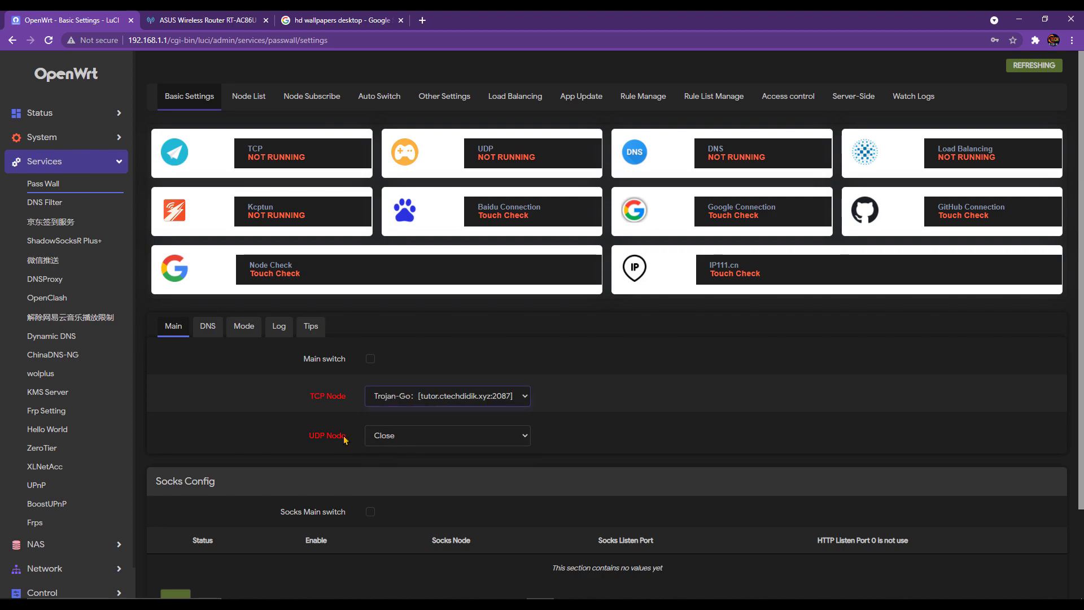
{"action": "left_click", "coordinate": [400, 438]}
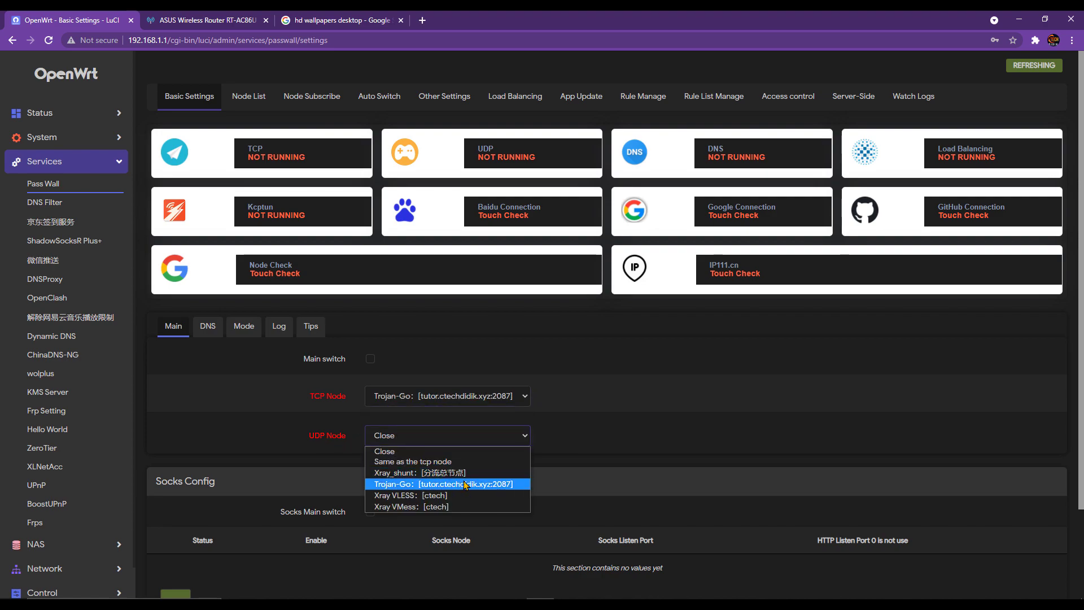
{"action": "left_click", "coordinate": [437, 462]}
{"action": "left_click", "coordinate": [370, 359]}
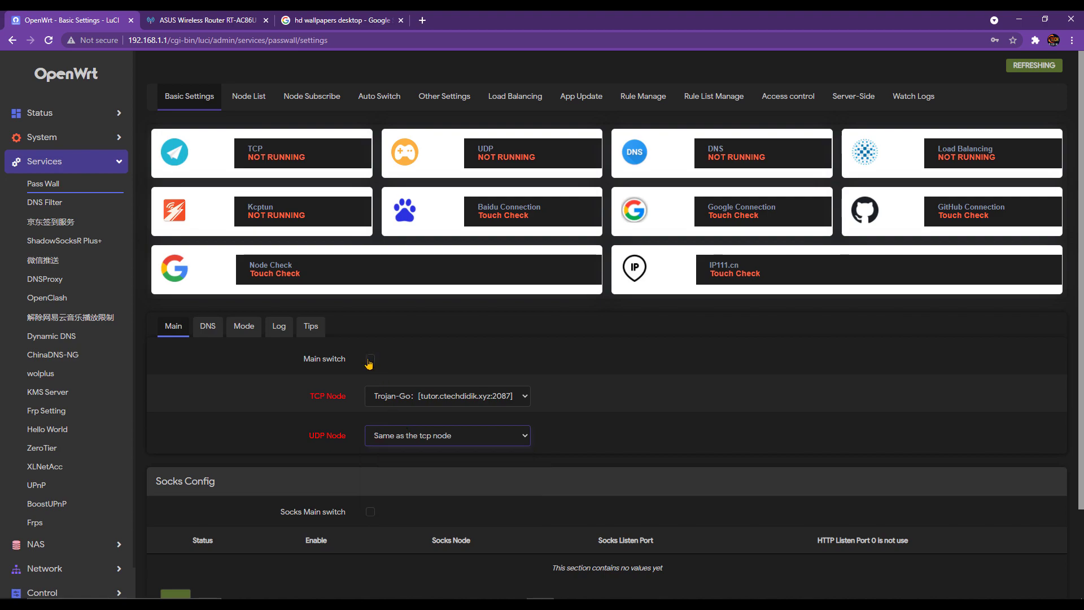
- Load iplocation.net in a new tab to see the current Digi public IP, then return to OpenWrt
{"action": "left_click", "coordinate": [421, 21]}
{"action": "type", "text": "ipo"}
{"action": "key", "text": "BackSpace"}
{"action": "type", "text": "location.net"}
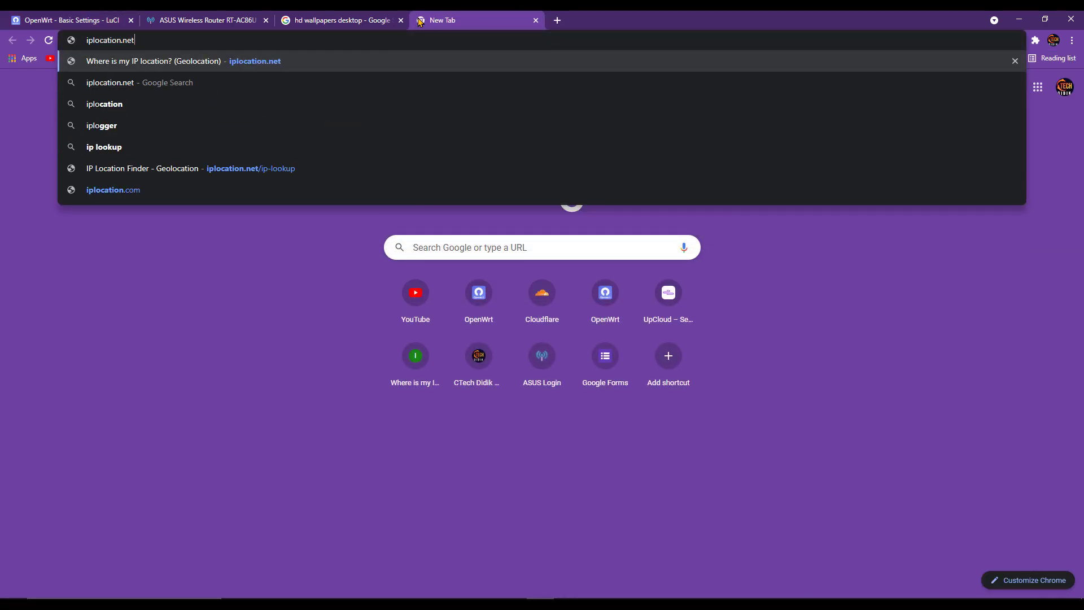
{"action": "key", "text": "Return"}
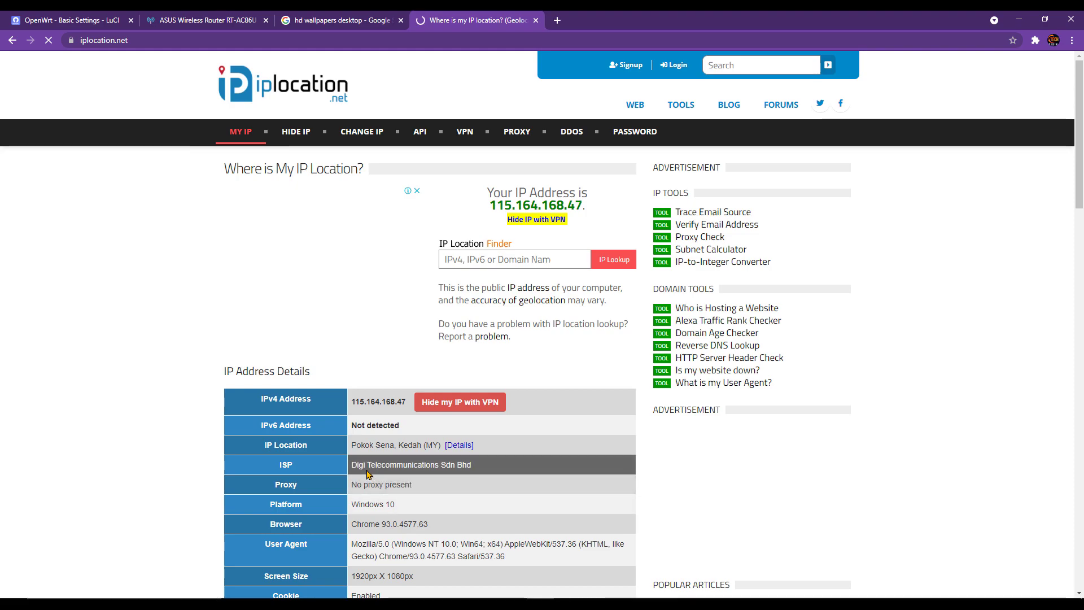
{"action": "left_click", "coordinate": [93, 20]}
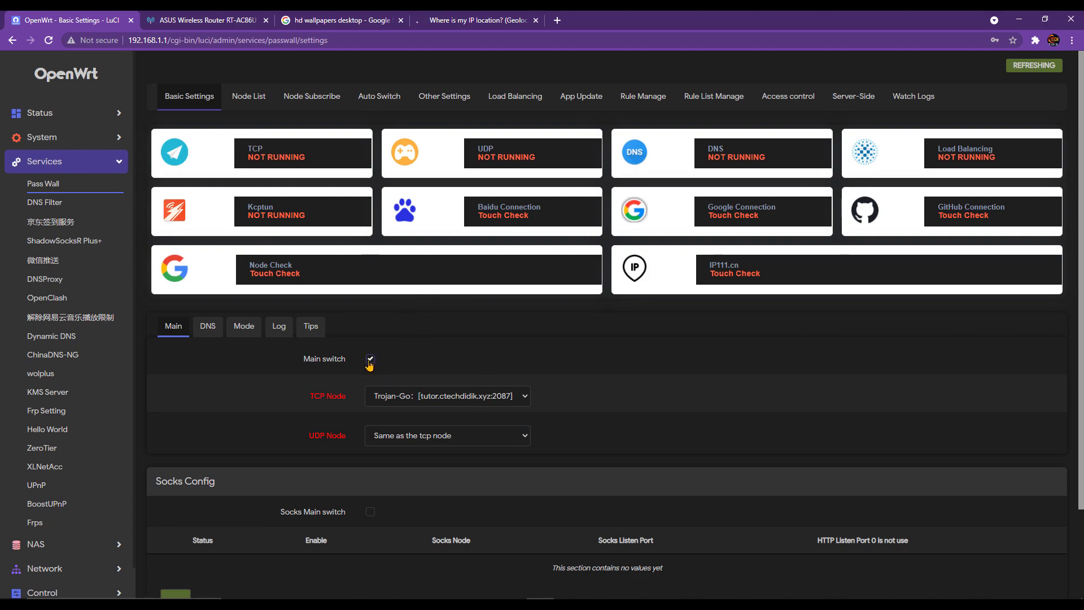
- Save and apply Passwall, run the Baidu, Google and GitHub latency checks, then go to the iplocation tab
{"action": "scroll", "coordinate": [370, 365], "scroll_direction": "down", "scroll_amount": 2}
{"action": "left_click", "coordinate": [958, 549]}
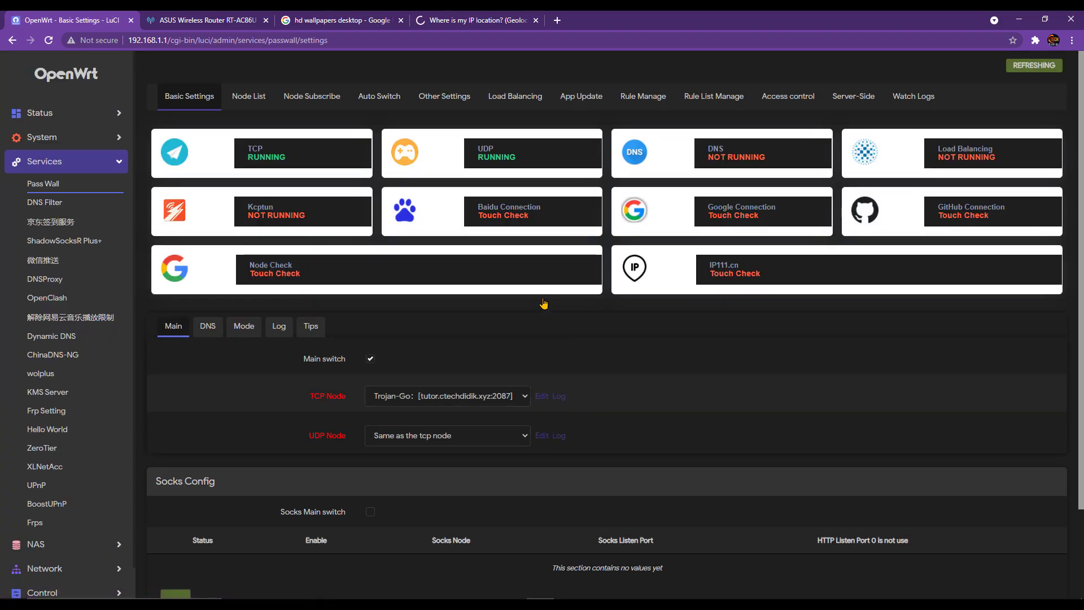
{"action": "left_click", "coordinate": [507, 220]}
{"action": "left_click", "coordinate": [756, 221]}
{"action": "left_click", "coordinate": [1003, 221]}
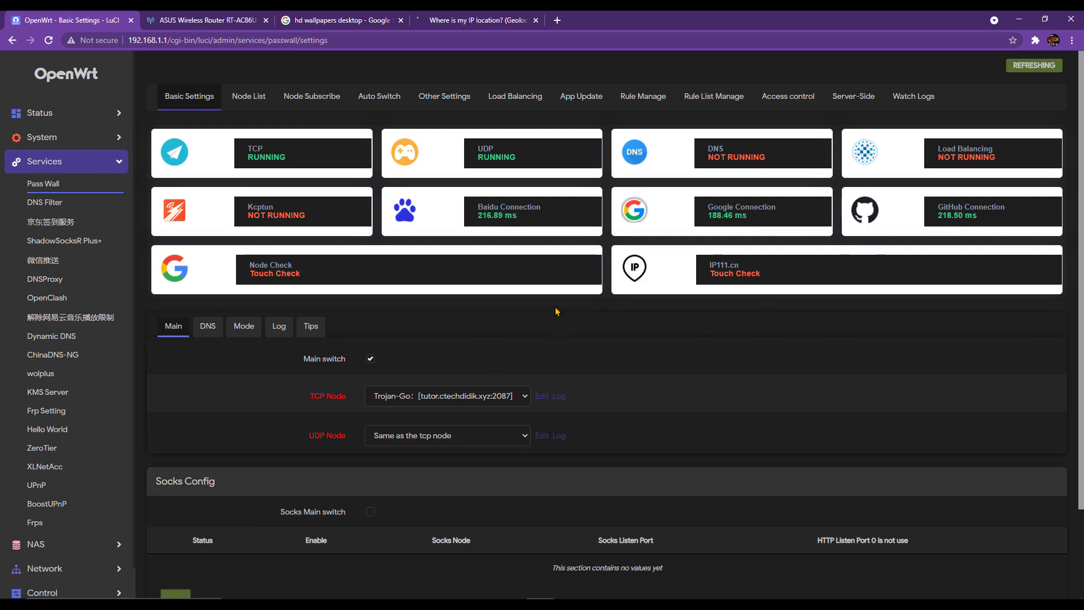
{"action": "left_click", "coordinate": [491, 17]}
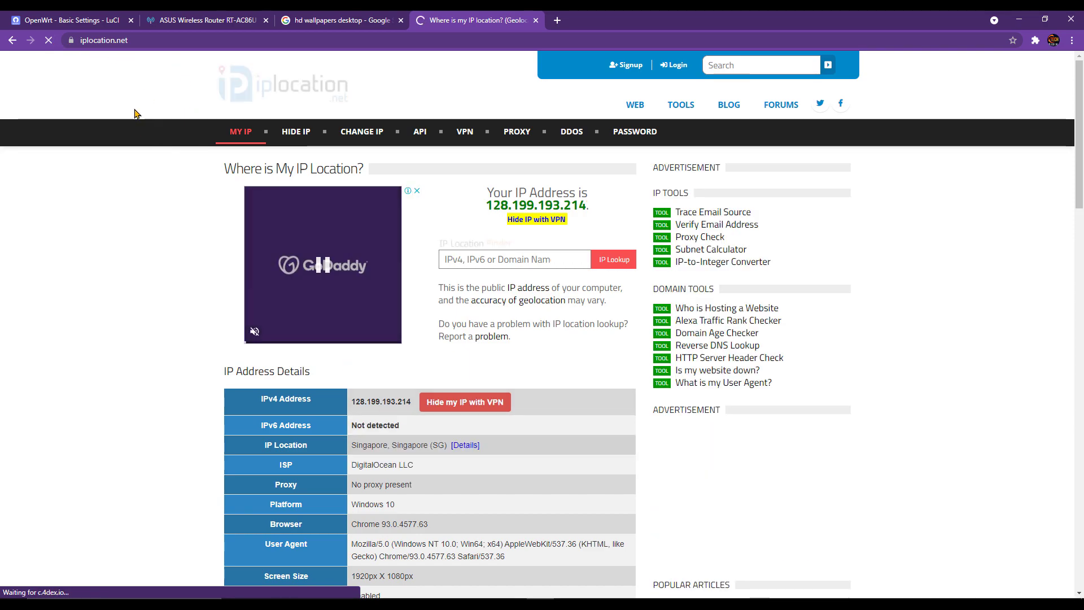
- Highlight the new Singapore DigitalOcean LLC details at 128.199.193.214, then return to OpenWrt and open another tab
{"action": "left_click_drag", "start_coordinate": [416, 467], "coordinate": [376, 461]}
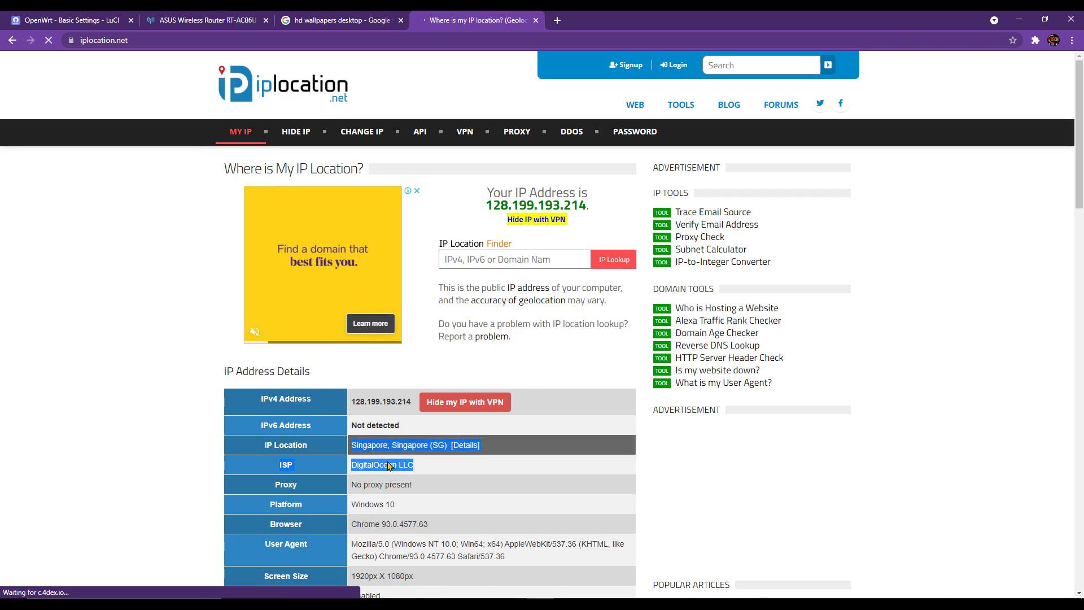
{"action": "double_click", "coordinate": [375, 465]}
{"action": "double_click", "coordinate": [404, 464]}
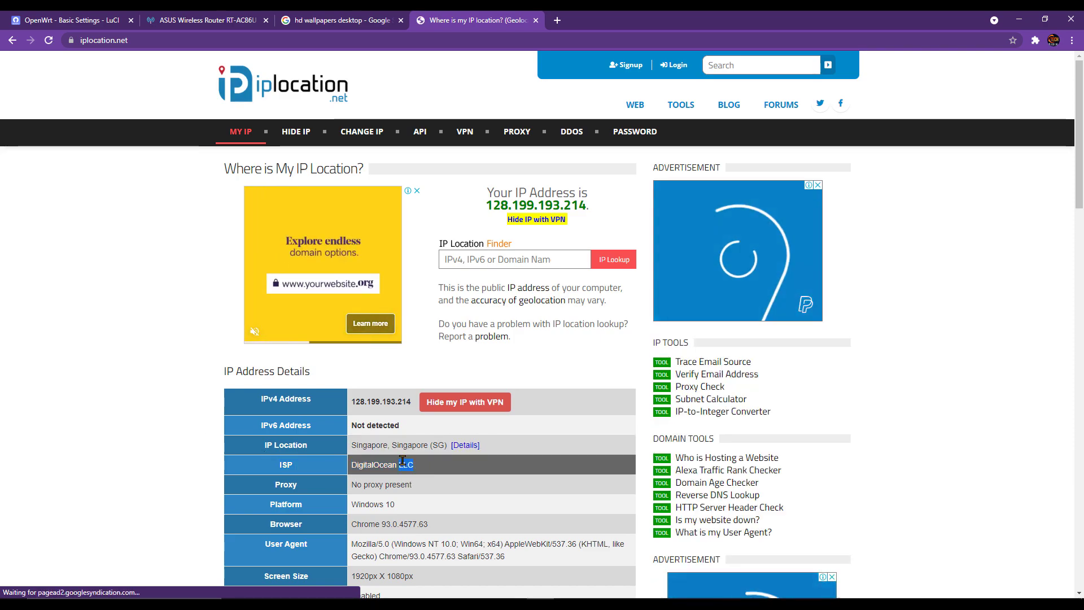
{"action": "left_click", "coordinate": [387, 463]}
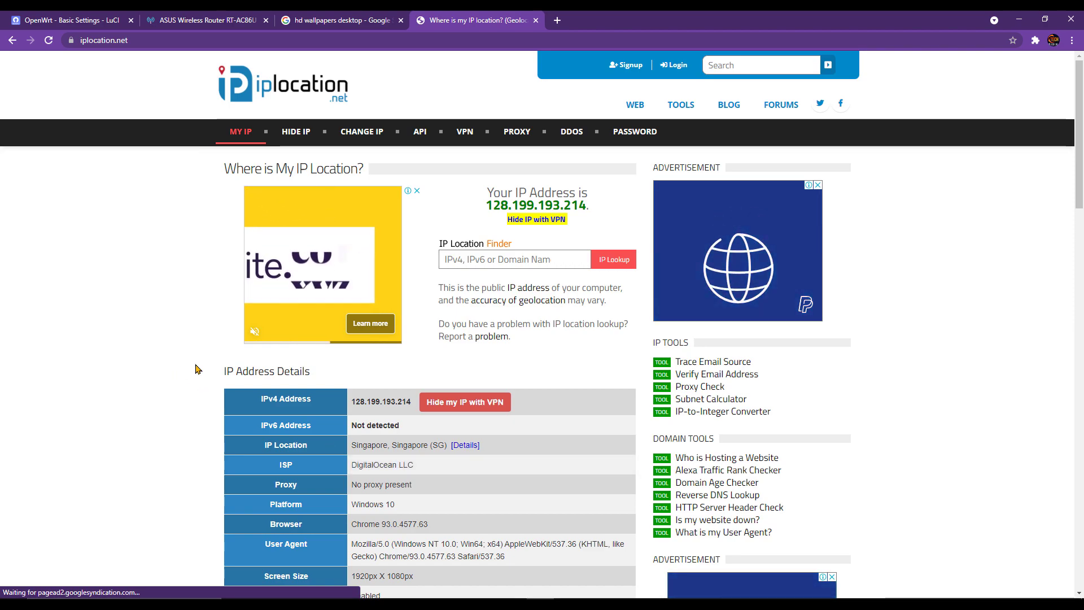
{"action": "left_click", "coordinate": [66, 20]}
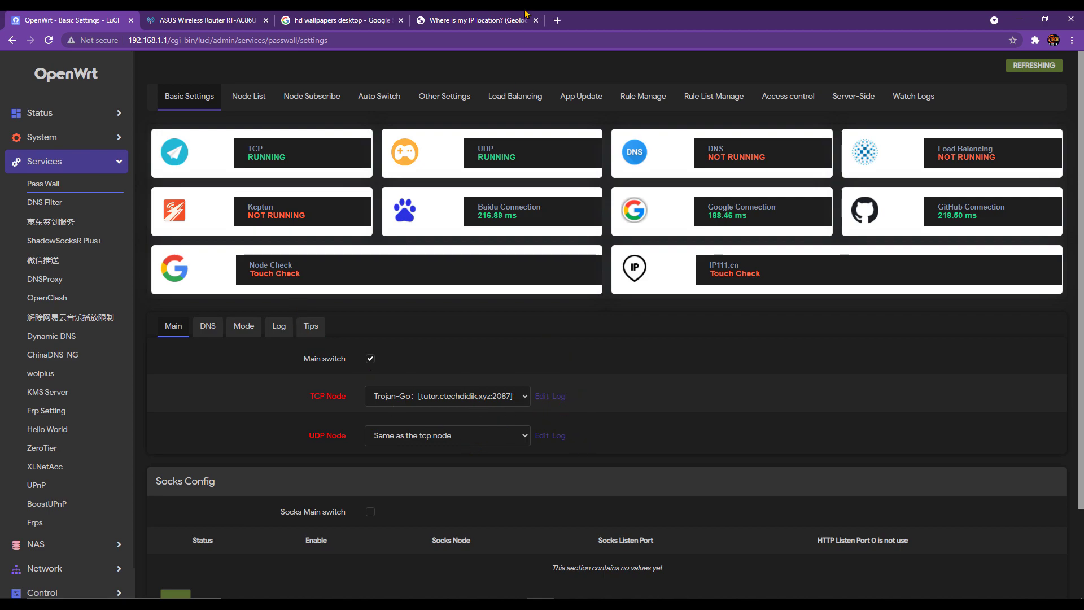
{"action": "left_click", "coordinate": [557, 21]}
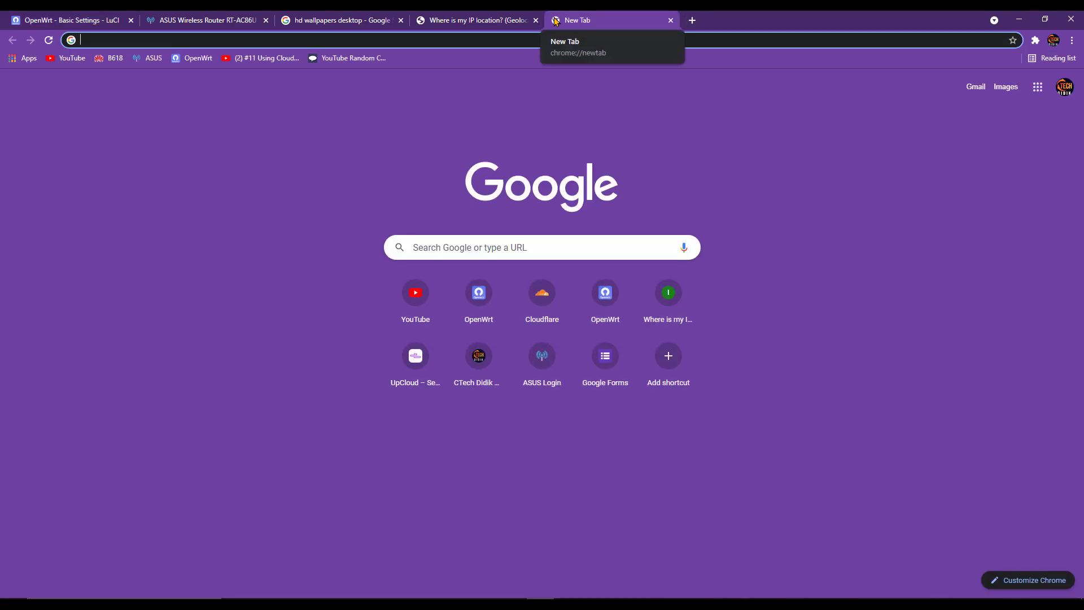
- Reach networktest.twilio.com via the 'twil' suggestion, tick the reCAPTCHA, and reload the page
{"action": "type", "text": "twil"}
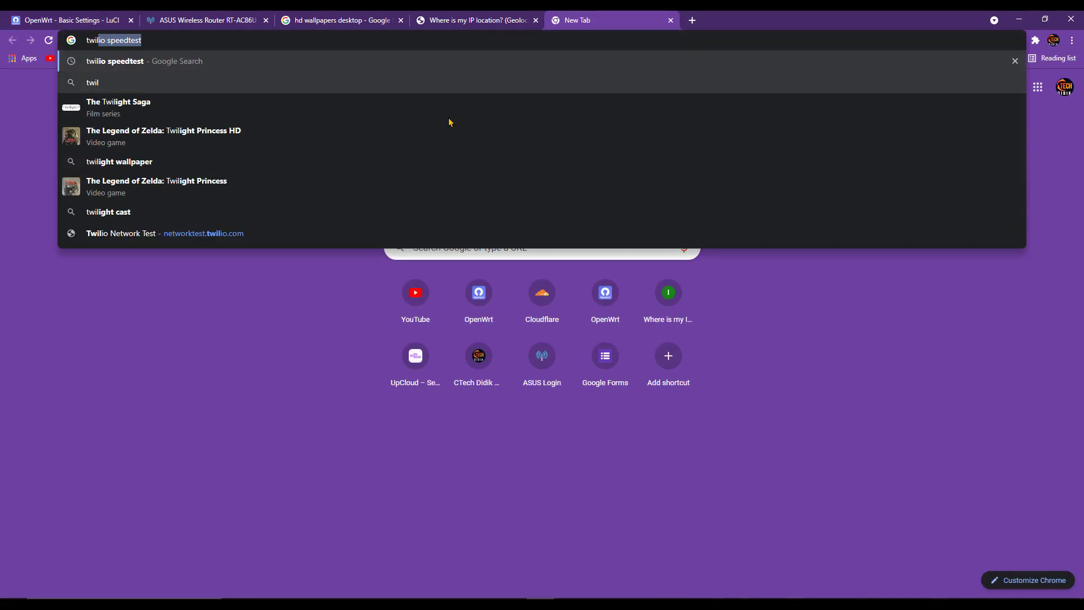
{"action": "left_click", "coordinate": [295, 242]}
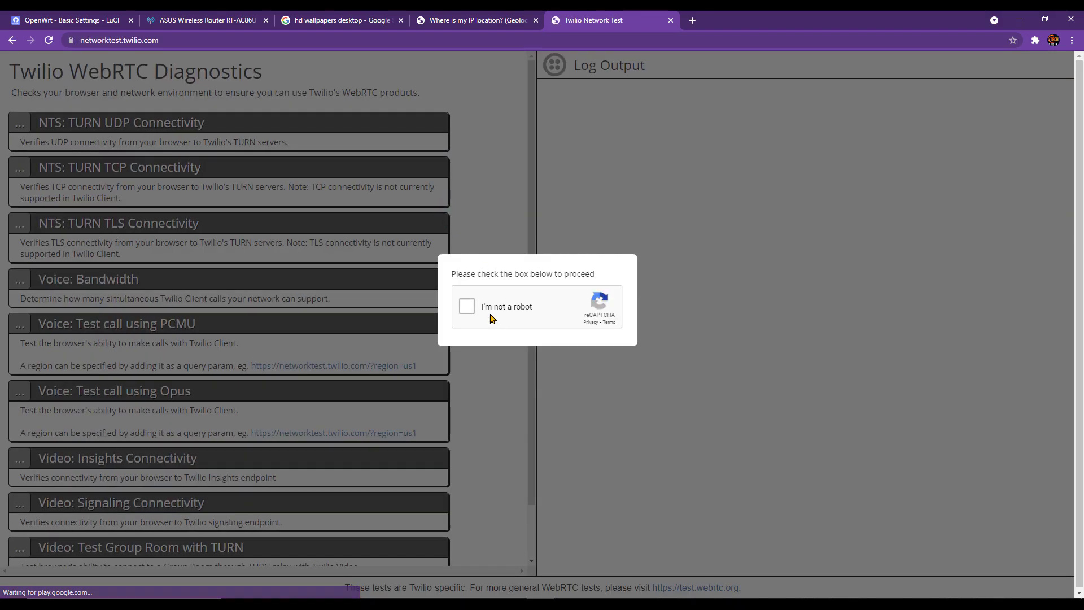
{"action": "left_click", "coordinate": [477, 309]}
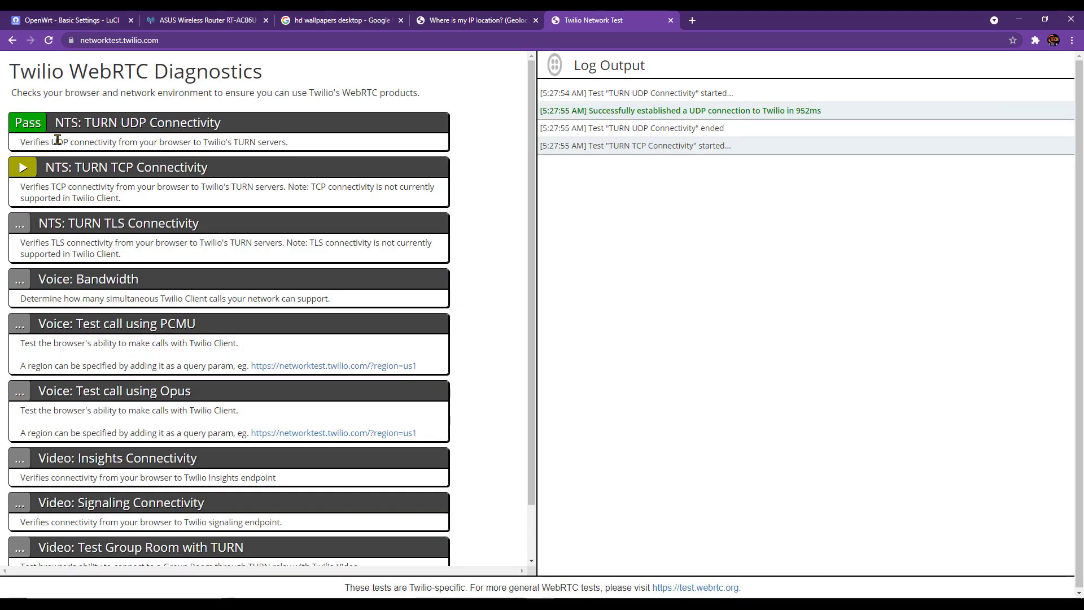
{"action": "left_click", "coordinate": [48, 43]}
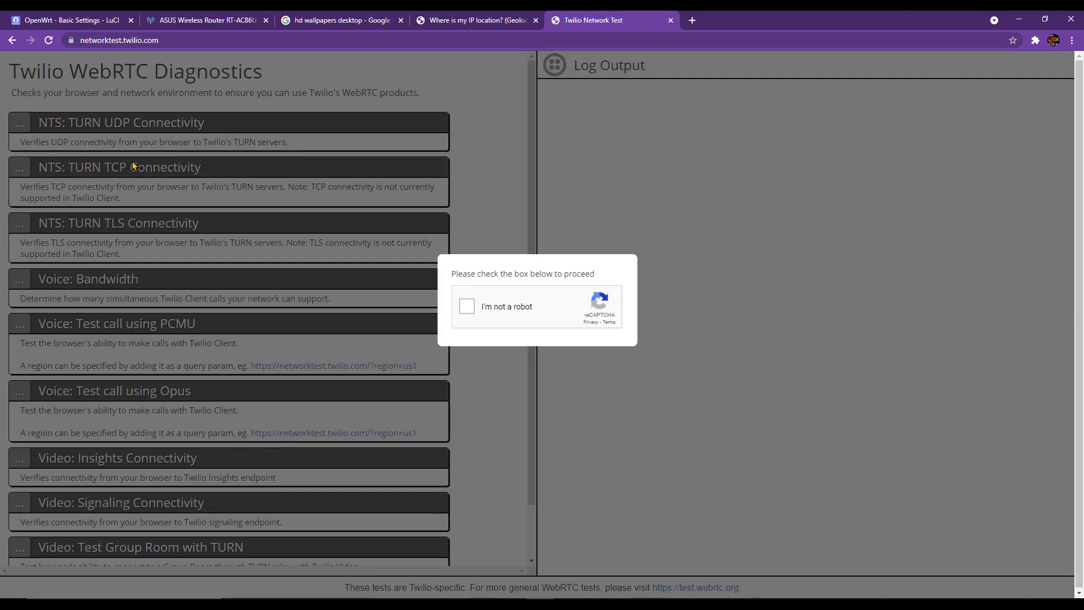
- Back in Passwall settings, check the TCP node choices without changing them
{"action": "left_click", "coordinate": [106, 17]}
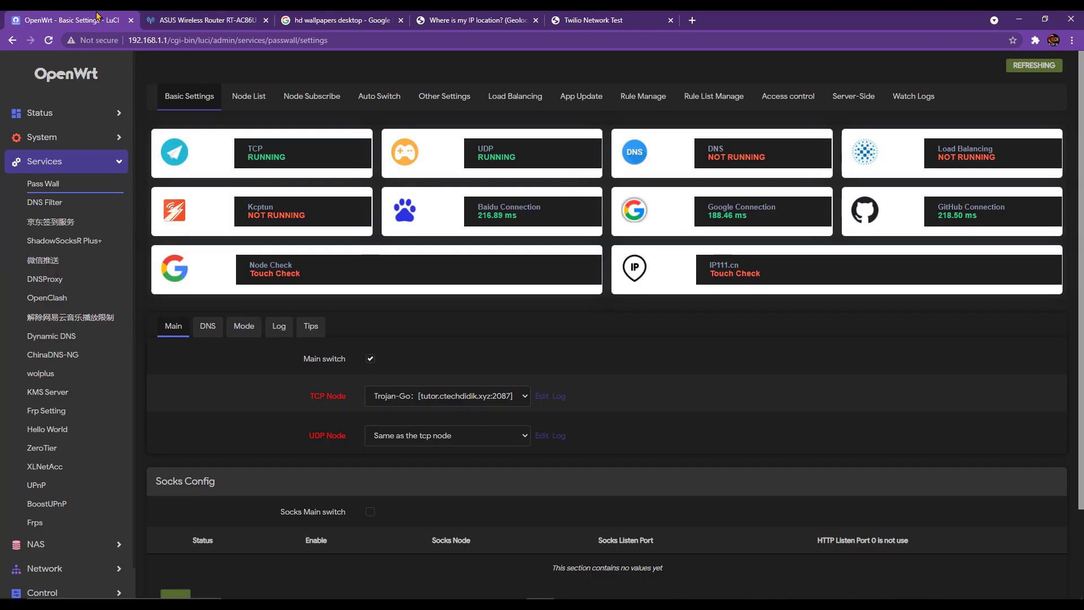
{"action": "left_click", "coordinate": [508, 399]}
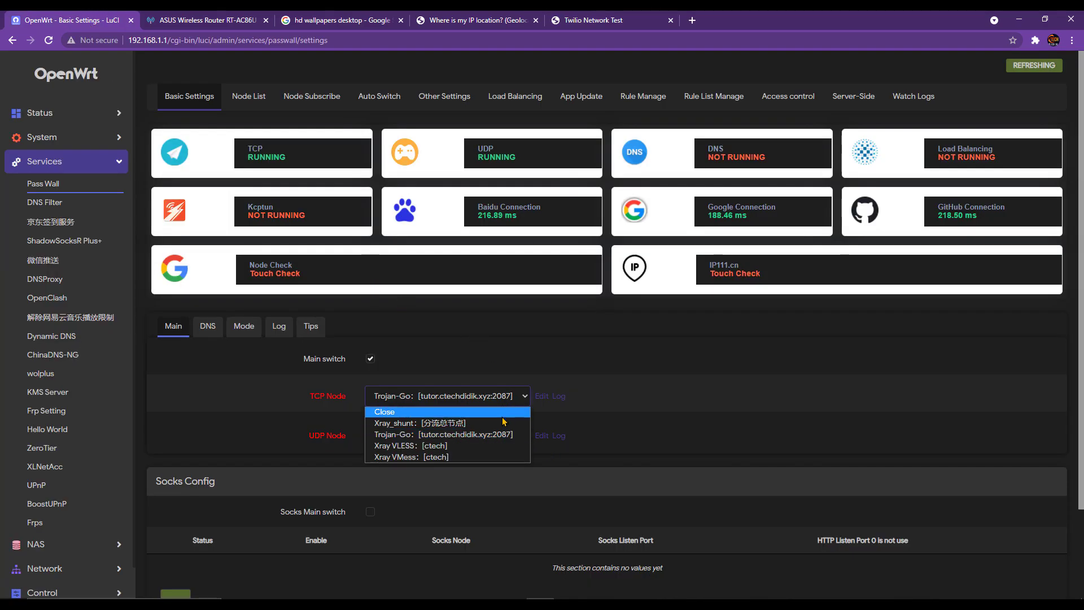
{"action": "left_click", "coordinate": [509, 425]}
{"action": "left_click", "coordinate": [489, 398]}
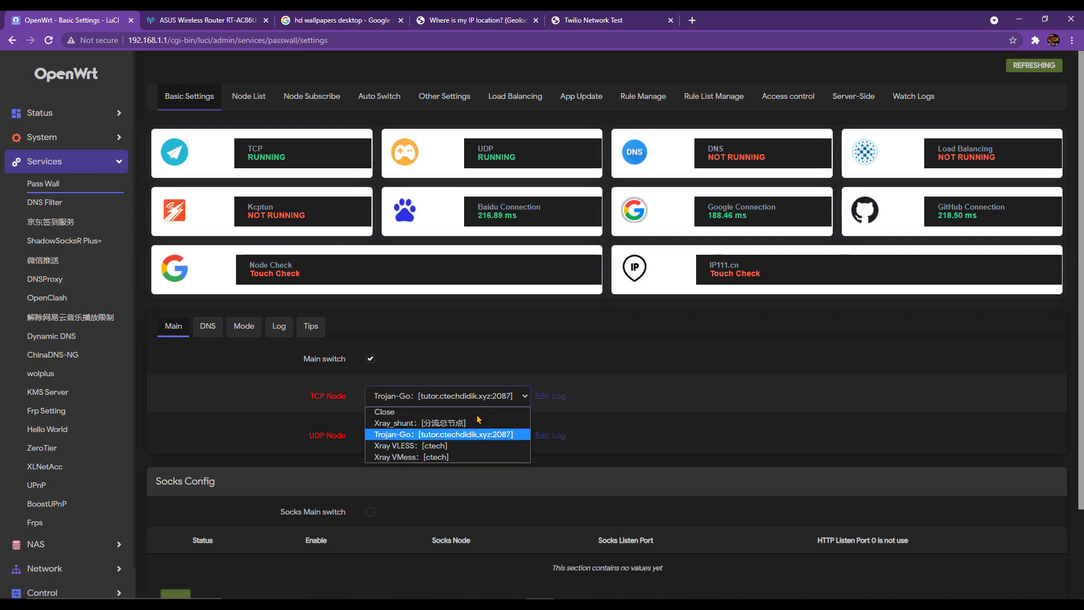
{"action": "left_click", "coordinate": [443, 360]}
- Give the Xray VLESS node the Domain vault21.digi.com.my and save and apply it
{"action": "left_click", "coordinate": [243, 99]}
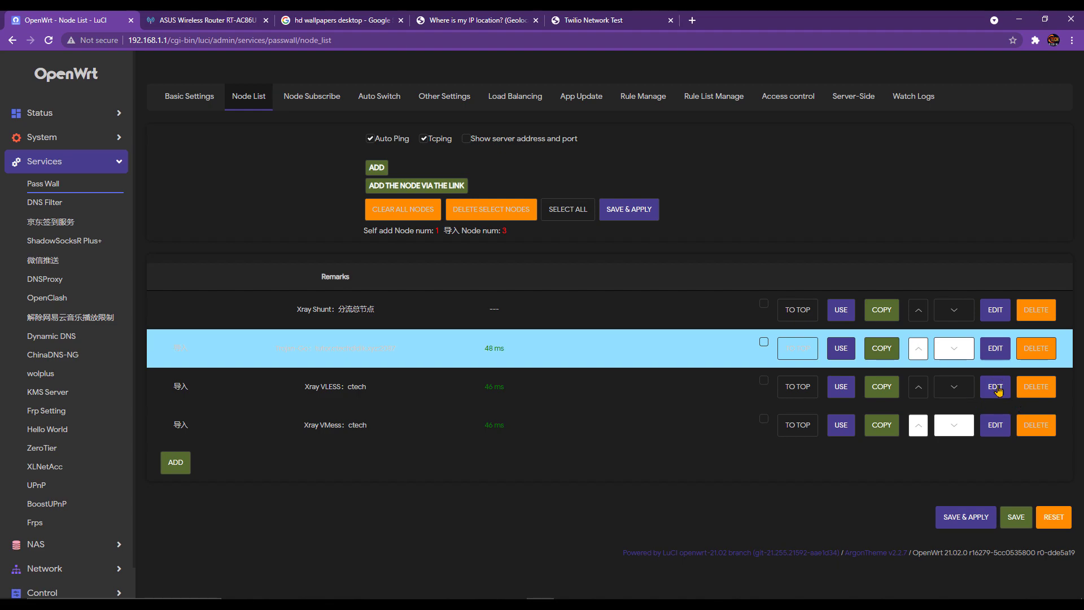
{"action": "left_click", "coordinate": [996, 393]}
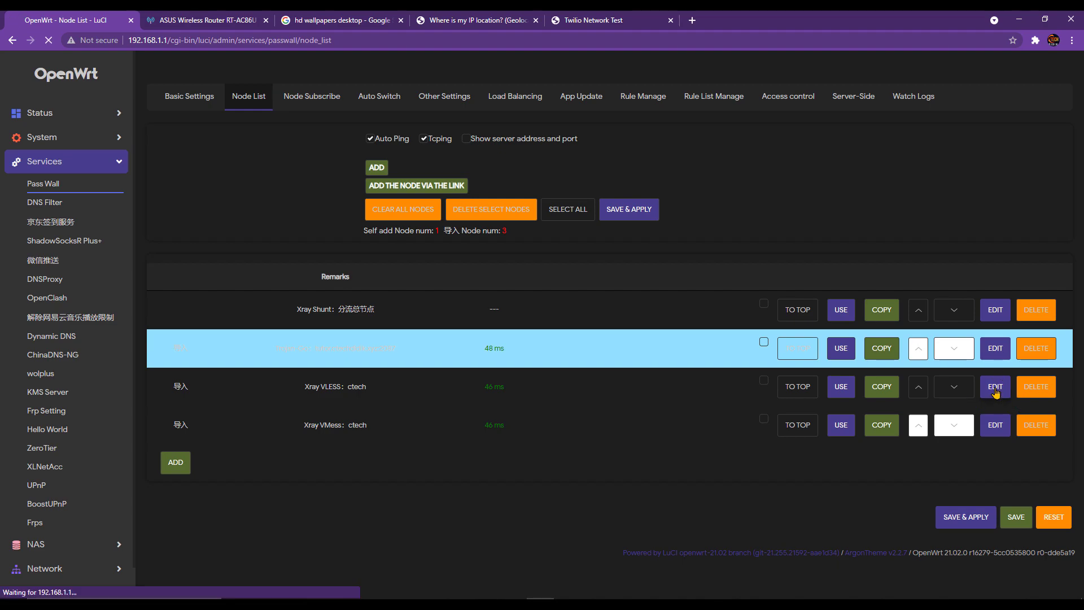
{"action": "scroll", "coordinate": [484, 403], "scroll_direction": "down", "scroll_amount": 6}
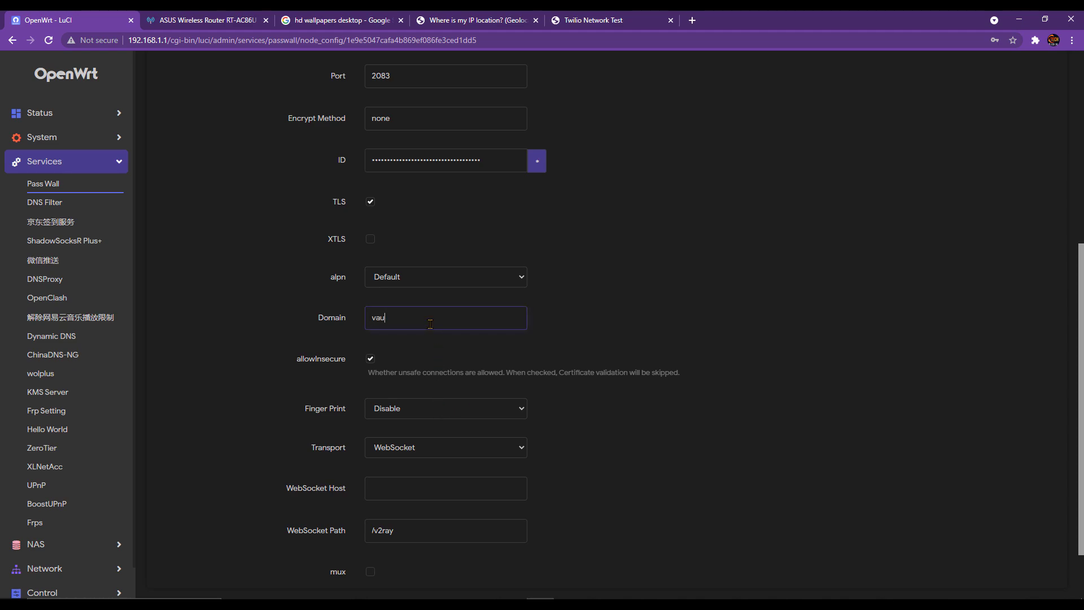
{"action": "type", "text": "digi.cxom.my"}
{"action": "left_click_drag", "start_coordinate": [471, 318], "coordinate": [291, 312]}
{"action": "key", "text": "ctrl+c"}
{"action": "scroll", "coordinate": [438, 438], "scroll_direction": "up", "scroll_amount": 4}
{"action": "scroll", "coordinate": [438, 439], "scroll_direction": "down", "scroll_amount": 5}
{"action": "scroll", "coordinate": [568, 513], "scroll_direction": "up", "scroll_amount": 3}
{"action": "scroll", "coordinate": [797, 533], "scroll_direction": "down", "scroll_amount": 3}
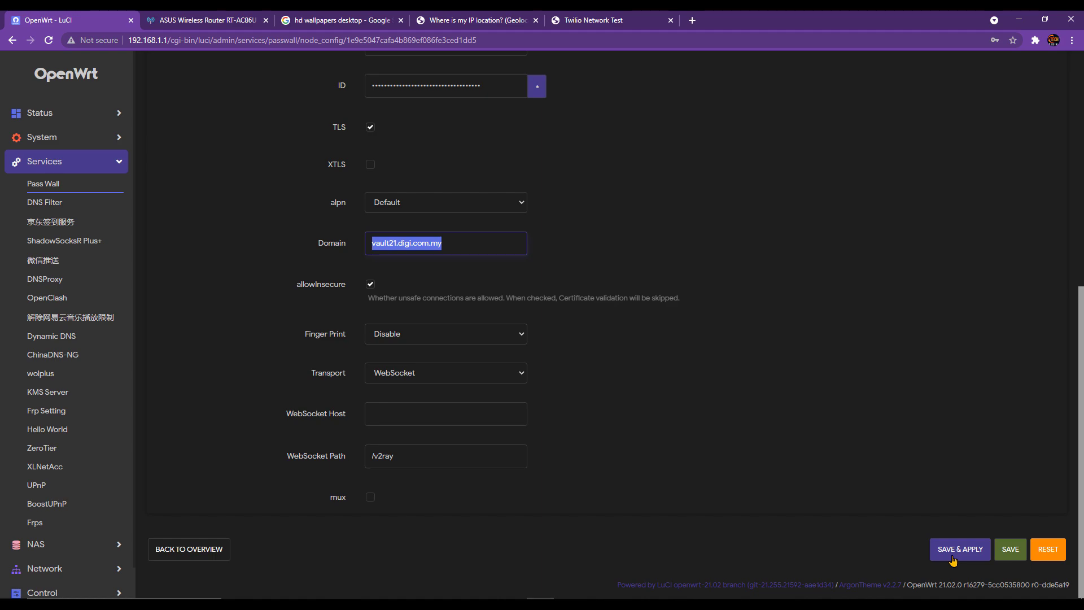
{"action": "left_click", "coordinate": [953, 559]}
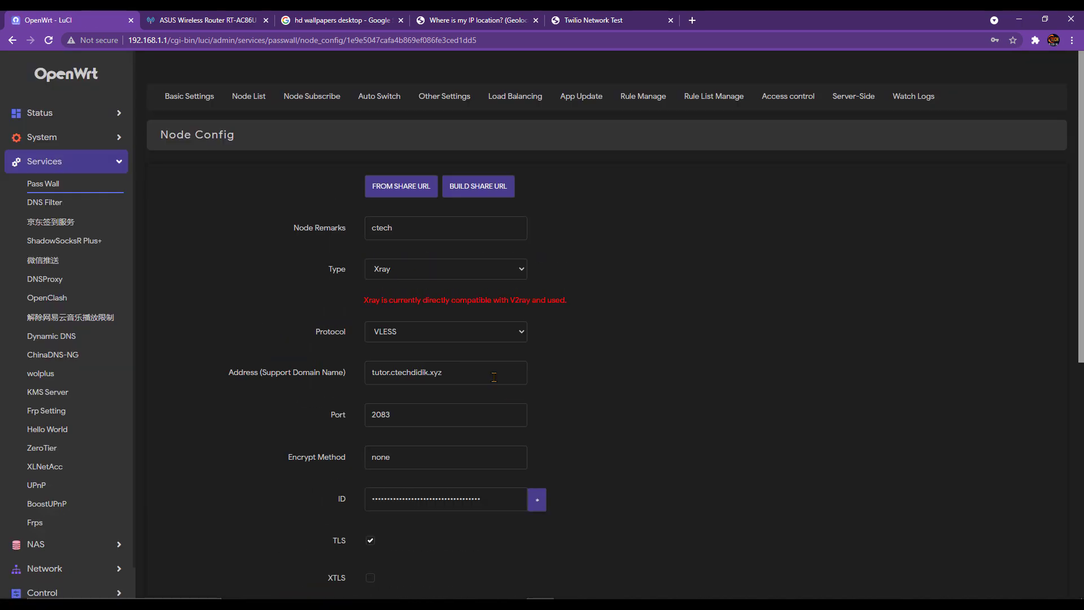
- Paste vault21.digi.com.my into the Xray VMess node's Domain and save and apply
{"action": "left_click", "coordinate": [249, 98]}
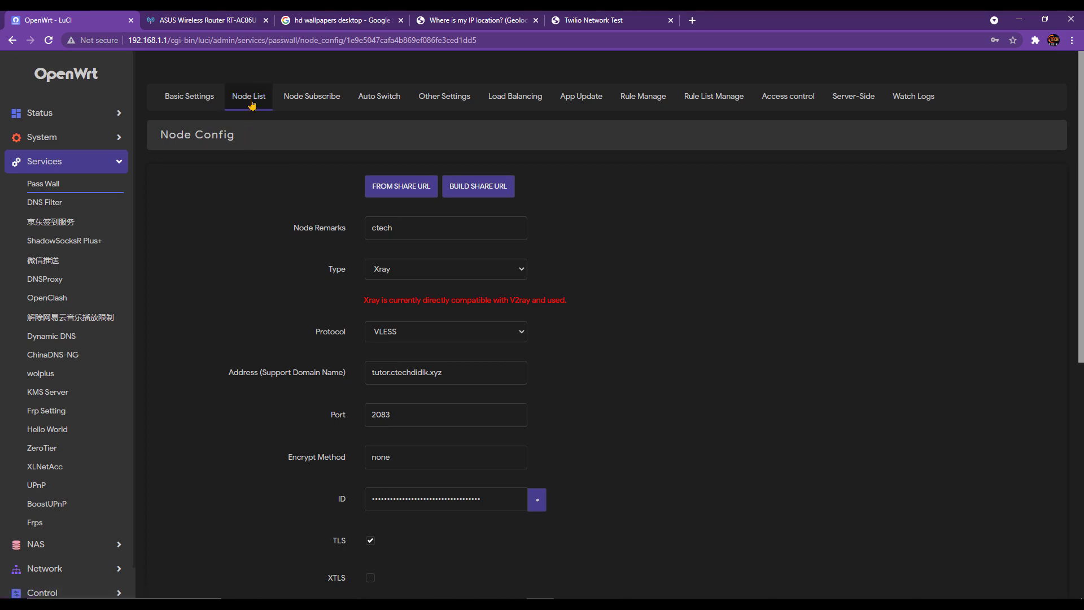
{"action": "left_click", "coordinate": [993, 425]}
{"action": "scroll", "coordinate": [394, 442], "scroll_direction": "down", "scroll_amount": 4}
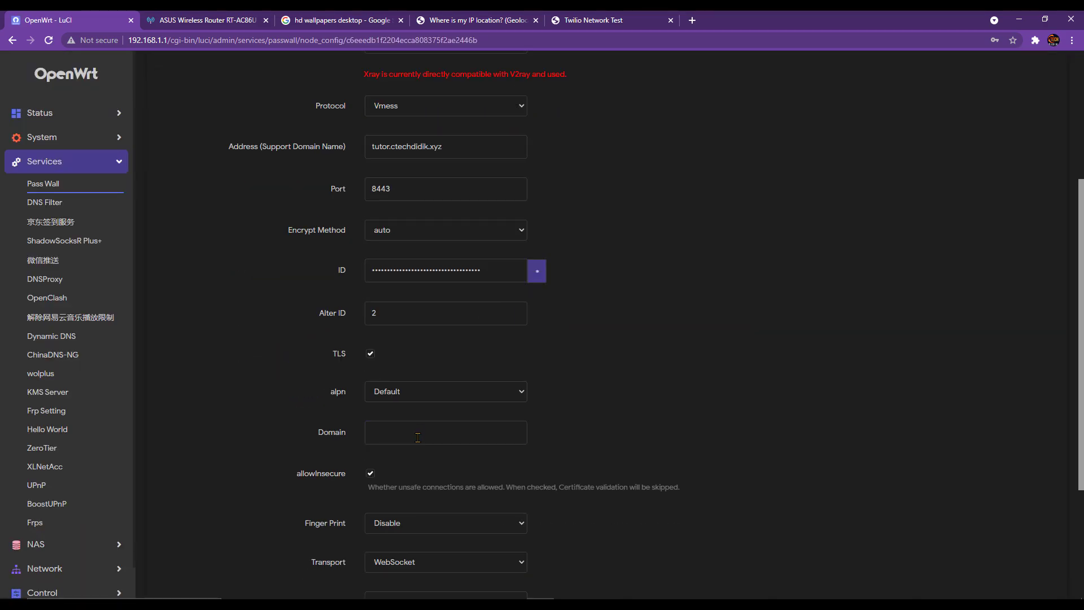
{"action": "key", "text": "ctrl+v"}
{"action": "scroll", "coordinate": [608, 481], "scroll_direction": "down", "scroll_amount": 3}
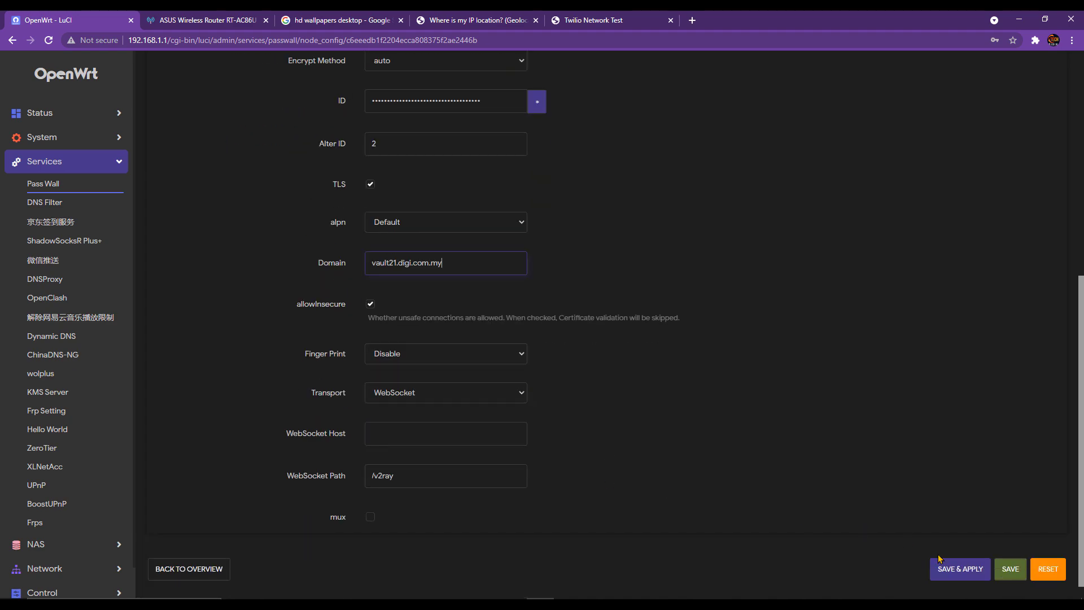
{"action": "left_click", "coordinate": [949, 573]}
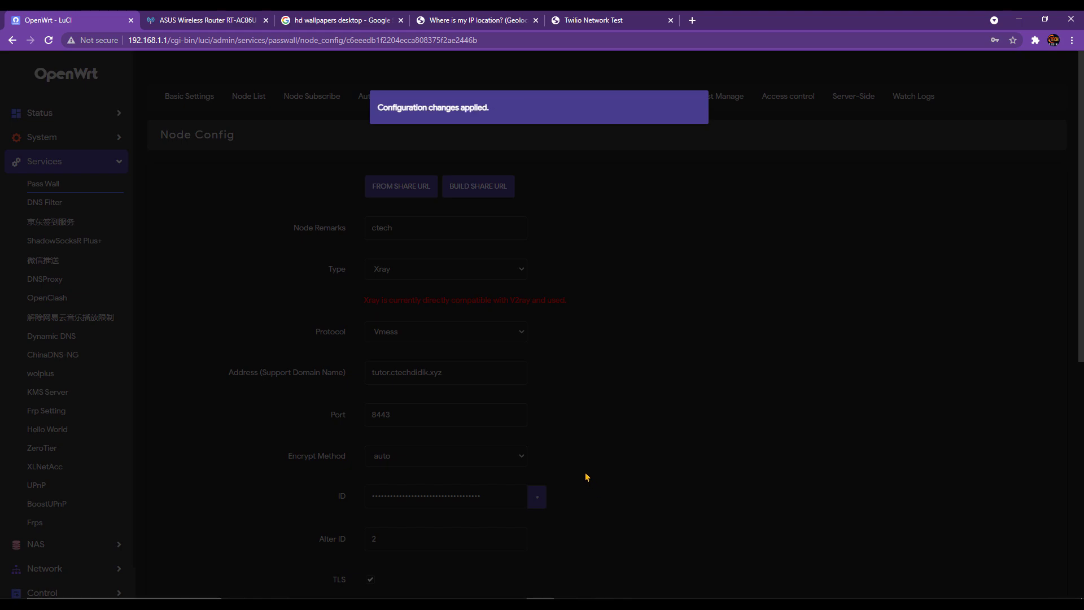
- Review the VMess form's TLS and WebSocket options, leaving the fingerprint set to Disable
{"action": "scroll", "coordinate": [569, 434], "scroll_direction": "down", "scroll_amount": 5}
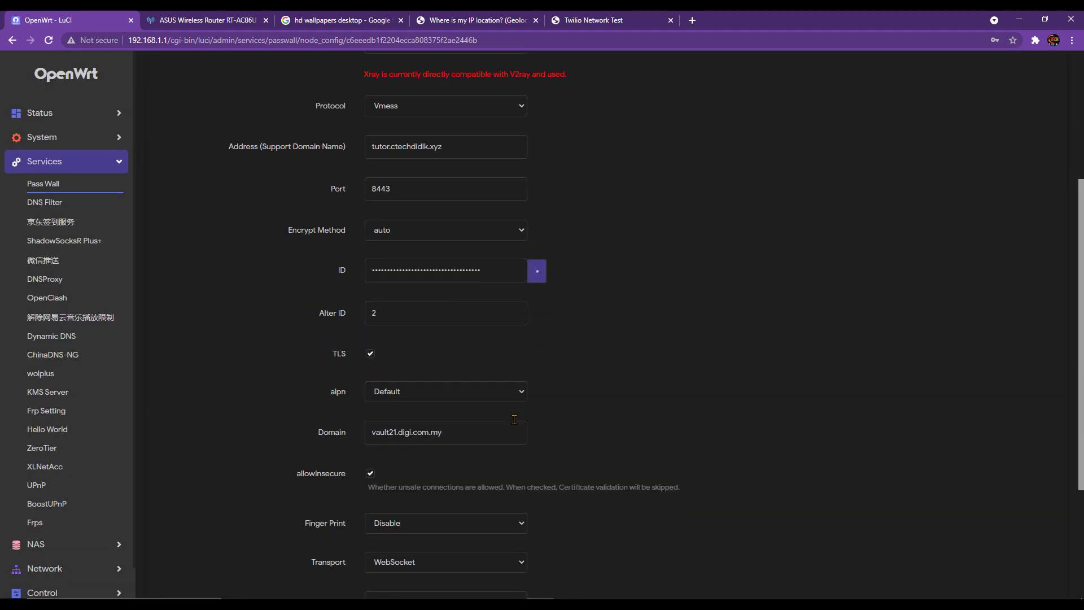
{"action": "scroll", "coordinate": [511, 503], "scroll_direction": "up", "scroll_amount": 1}
{"action": "scroll", "coordinate": [462, 528], "scroll_direction": "down", "scroll_amount": 1}
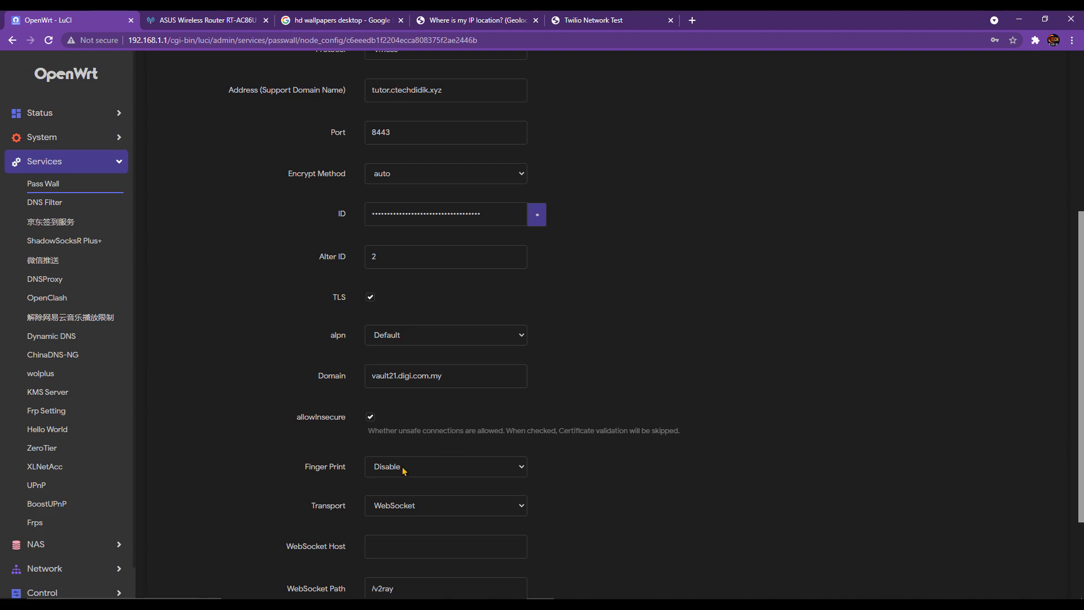
{"action": "left_click", "coordinate": [421, 469]}
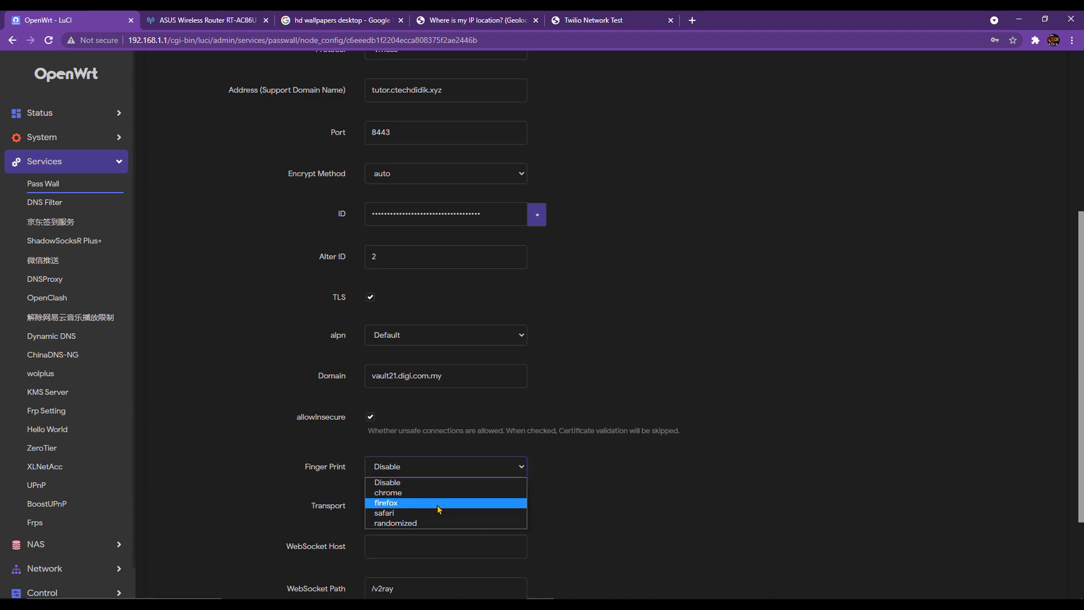
{"action": "scroll", "coordinate": [680, 488], "scroll_direction": "down", "scroll_amount": 3}
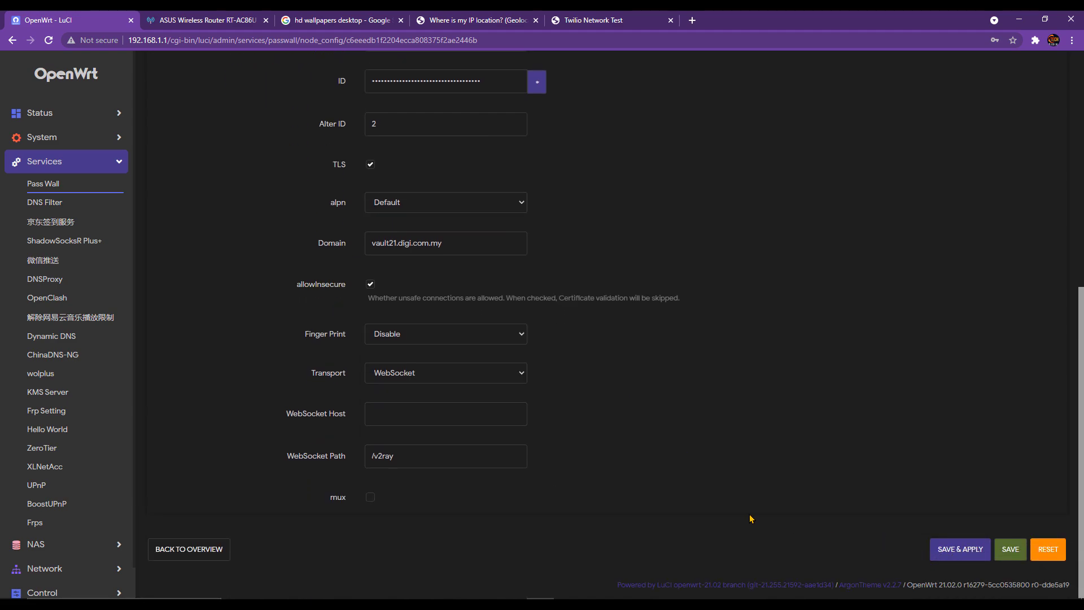
{"action": "scroll", "coordinate": [710, 525], "scroll_direction": "up", "scroll_amount": 7}
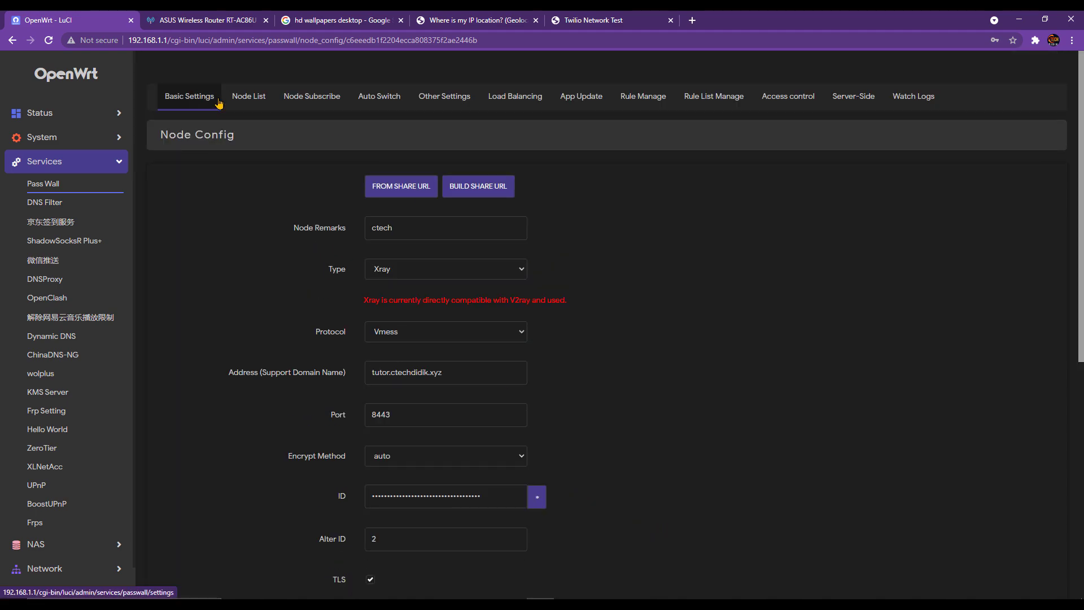
- Set PassWall's TCP node to Xray VLESS [ctech] and save & apply
{"action": "left_click", "coordinate": [197, 96]}
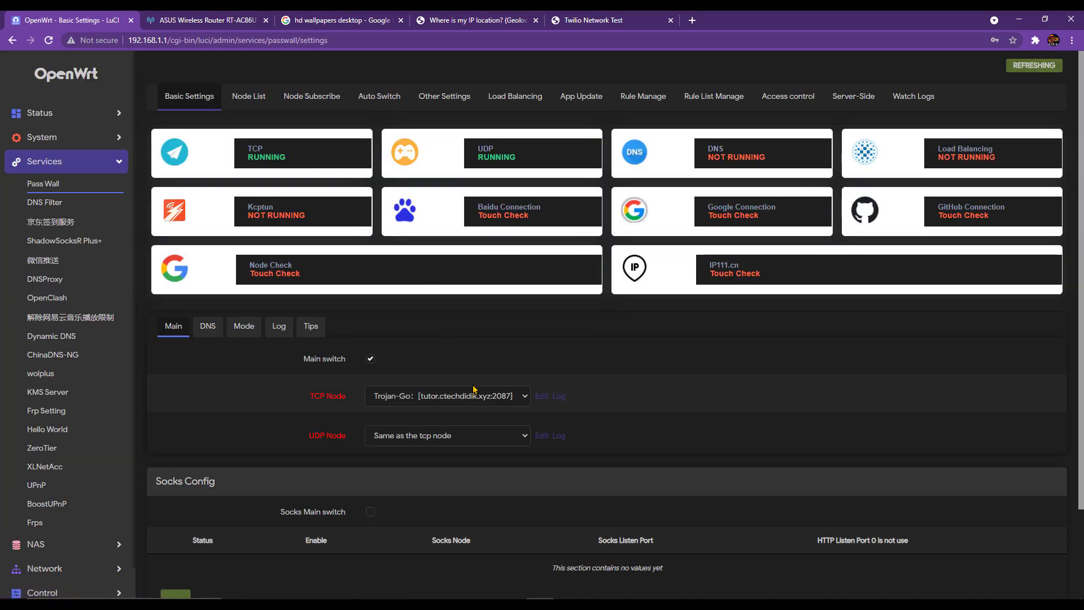
{"action": "left_click", "coordinate": [472, 398]}
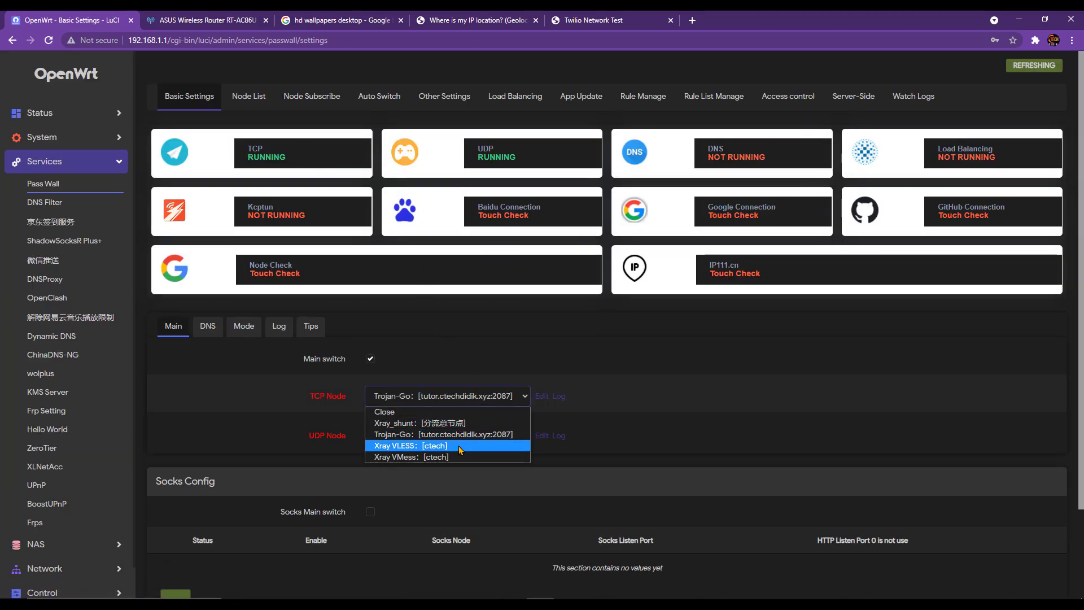
{"action": "left_click", "coordinate": [421, 450]}
{"action": "scroll", "coordinate": [678, 480], "scroll_direction": "down", "scroll_amount": 2}
{"action": "left_click", "coordinate": [953, 546]}
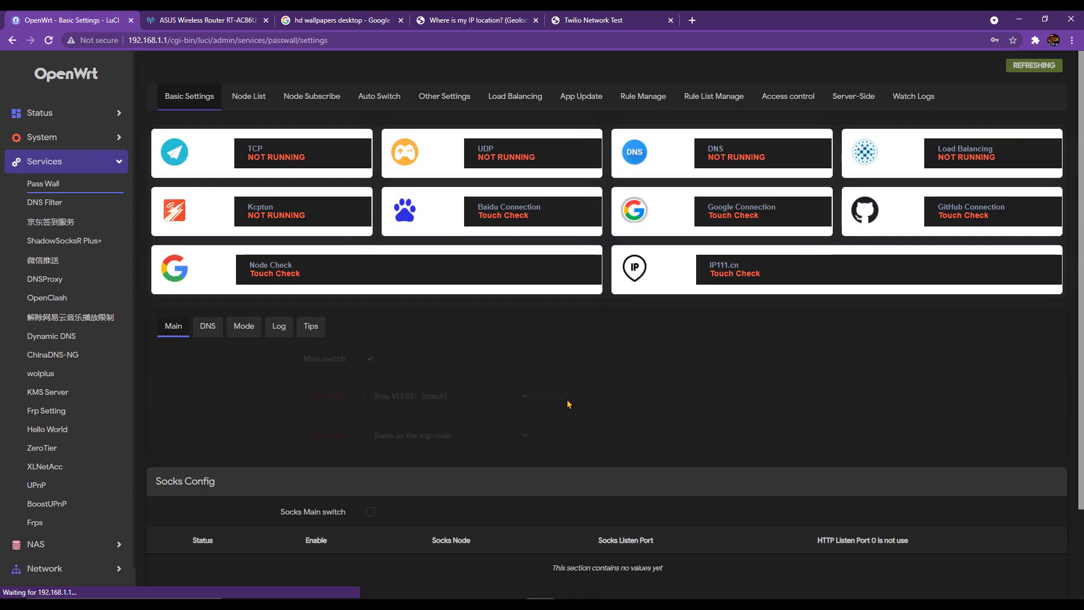
- Test Baidu, Google and GitHub connection latencies, then view the IP location page
{"action": "left_click", "coordinate": [544, 217]}
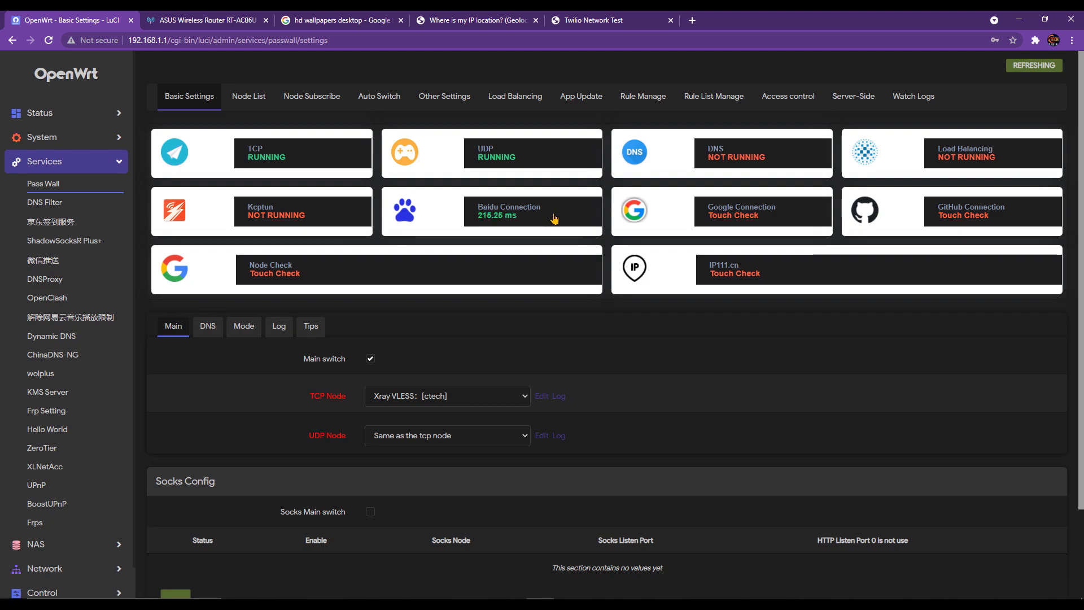
{"action": "left_click", "coordinate": [745, 218]}
{"action": "left_click", "coordinate": [964, 222]}
{"action": "left_click", "coordinate": [474, 22]}
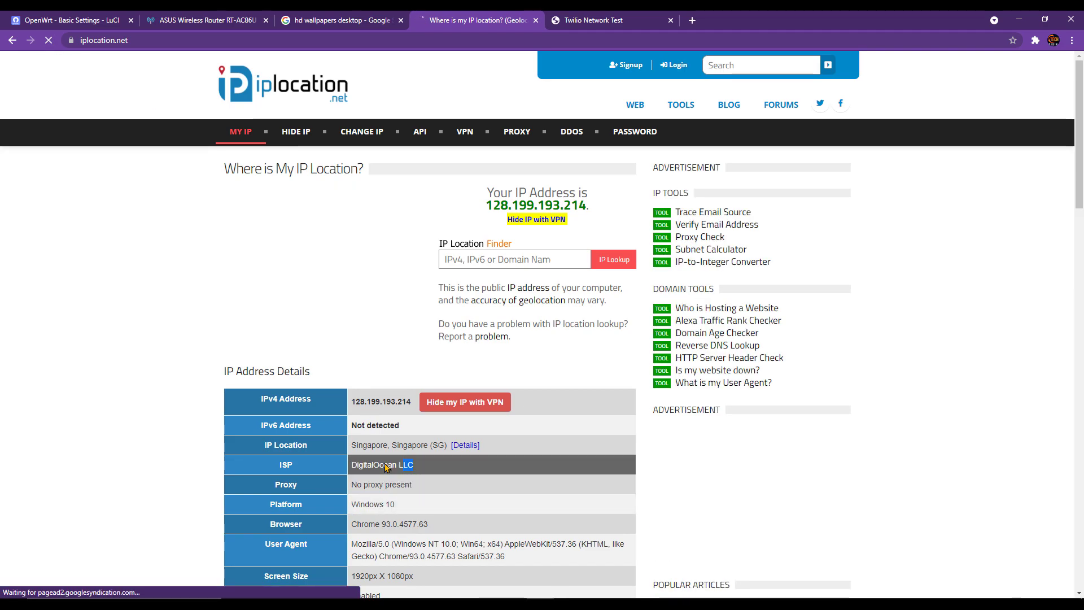
- Run the Twilio TURN UDP, TCP and TLS checks, then return to PassWall's TCP node list
{"action": "left_click", "coordinate": [570, 15]}
{"action": "left_click", "coordinate": [511, 311]}
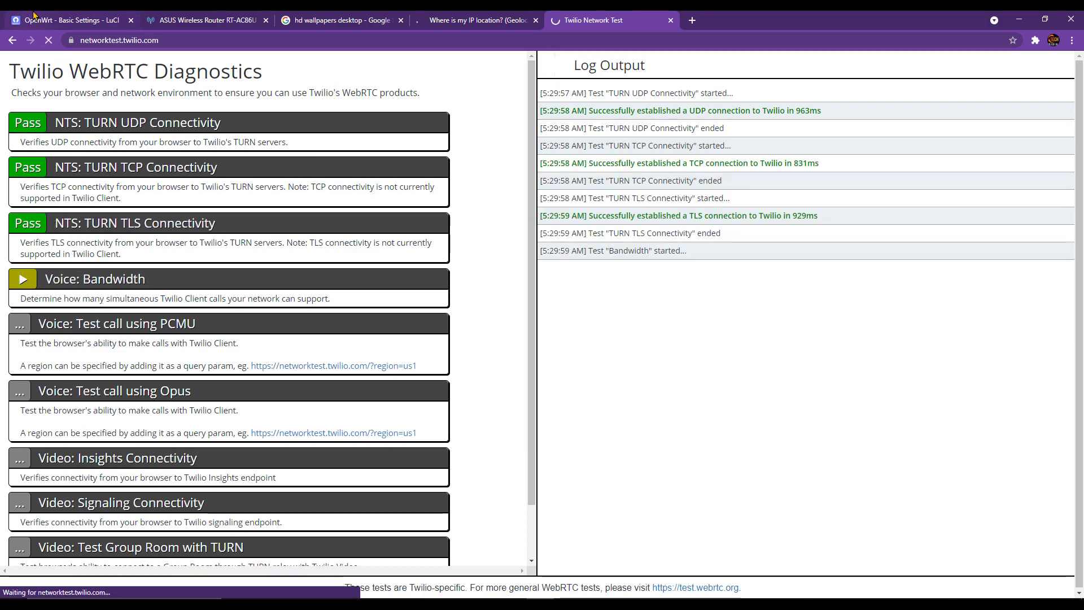
{"action": "left_click", "coordinate": [31, 19]}
{"action": "left_click", "coordinate": [468, 396]}
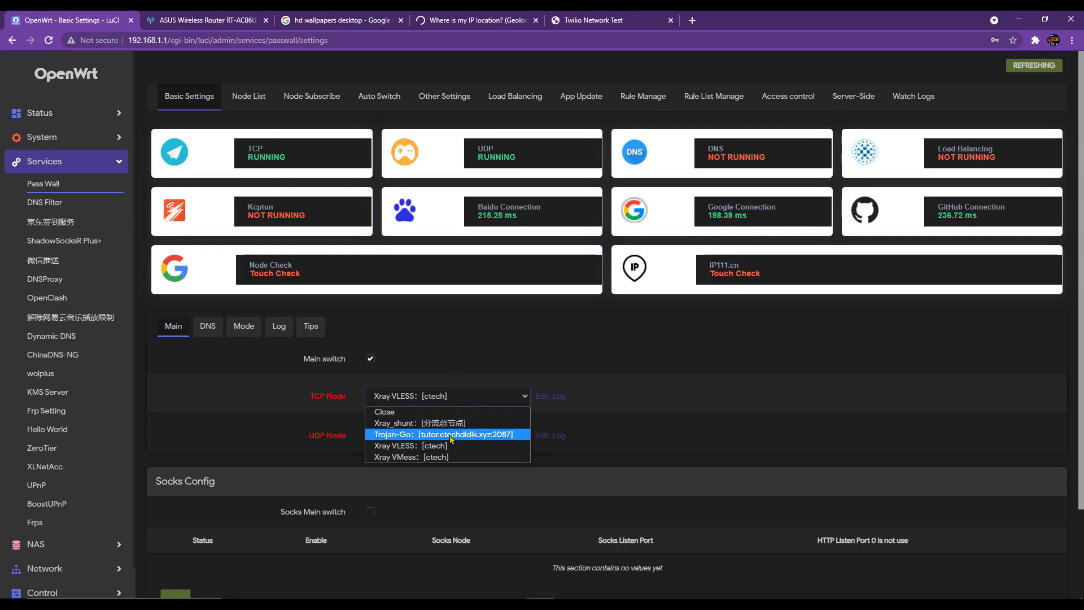
- Select Xray VMess [ctech] as the TCP node and save & apply
{"action": "left_click", "coordinate": [452, 456]}
{"action": "scroll", "coordinate": [769, 516], "scroll_direction": "down", "scroll_amount": 3}
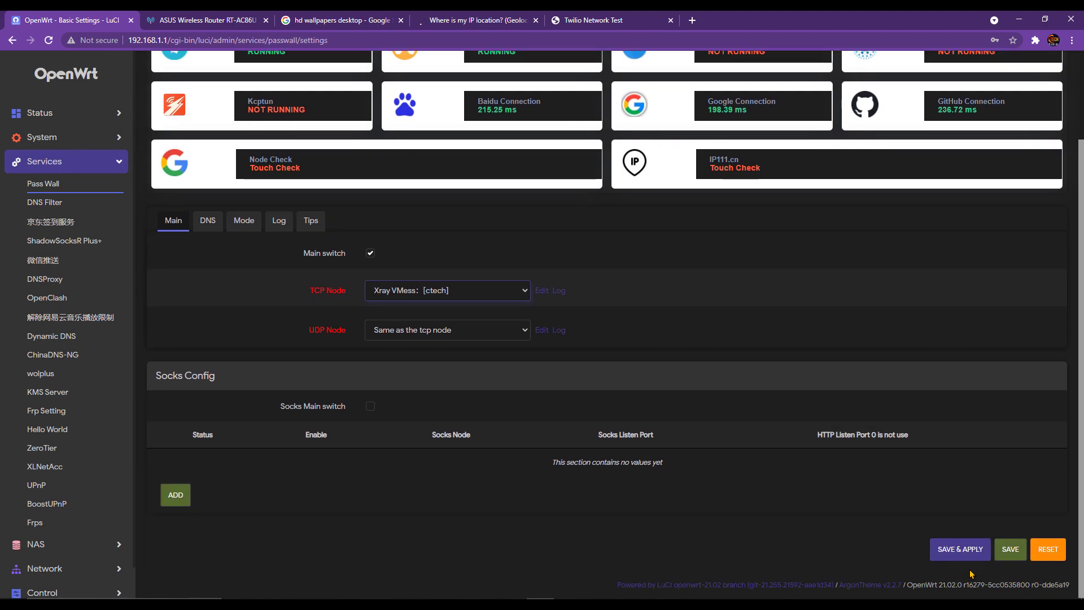
{"action": "left_click", "coordinate": [912, 546]}
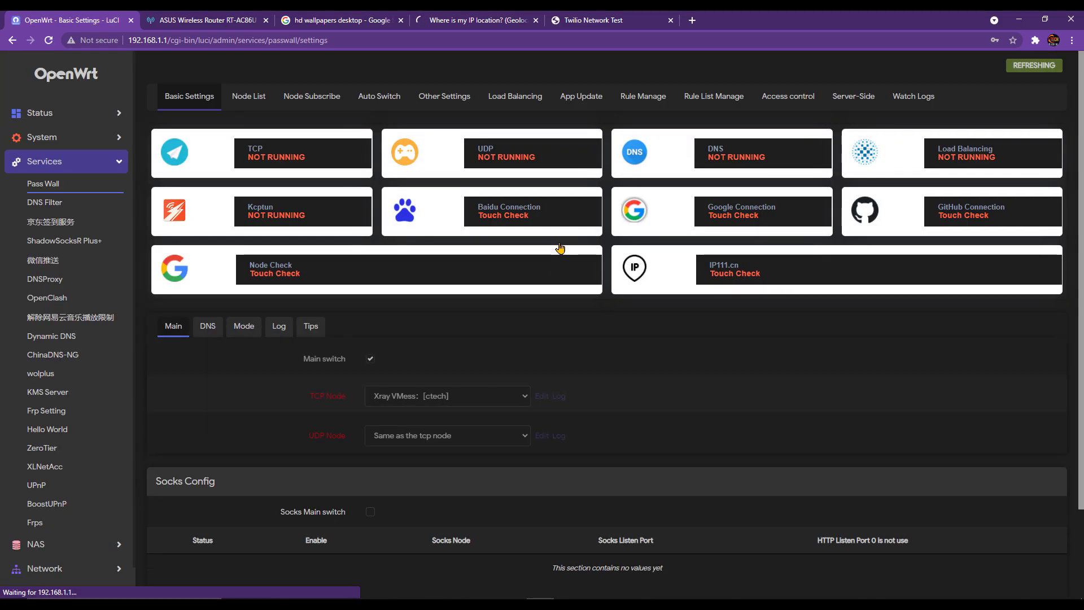
- Test Baidu, Google and GitHub latencies, then reload iplocation to recheck the public IP
{"action": "left_click", "coordinate": [585, 220]}
{"action": "left_click", "coordinate": [753, 224]}
{"action": "left_click", "coordinate": [976, 220]}
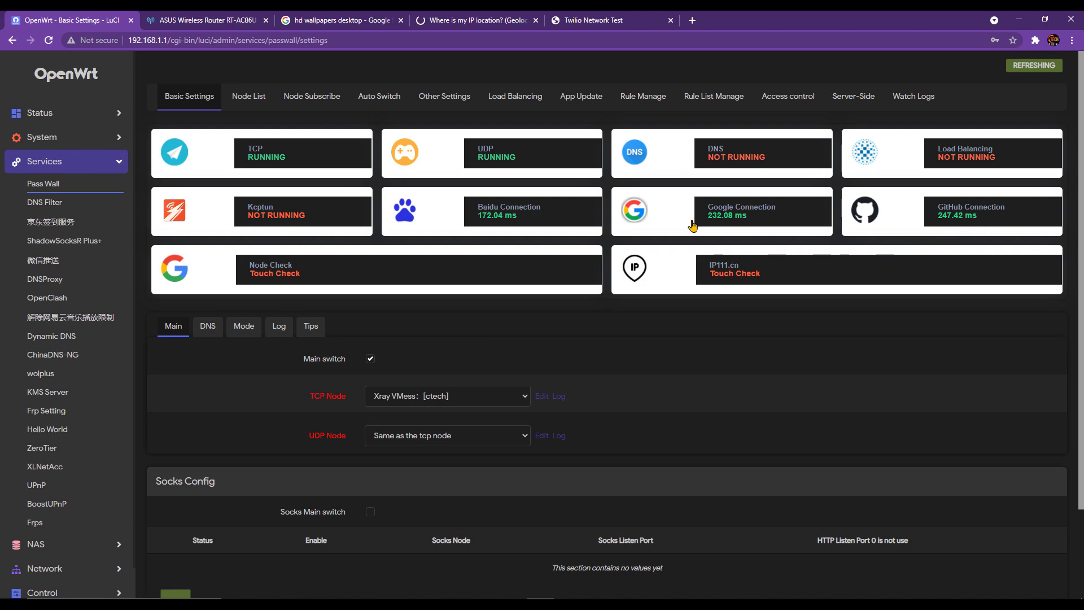
{"action": "left_click", "coordinate": [479, 20]}
{"action": "left_click", "coordinate": [49, 40]}
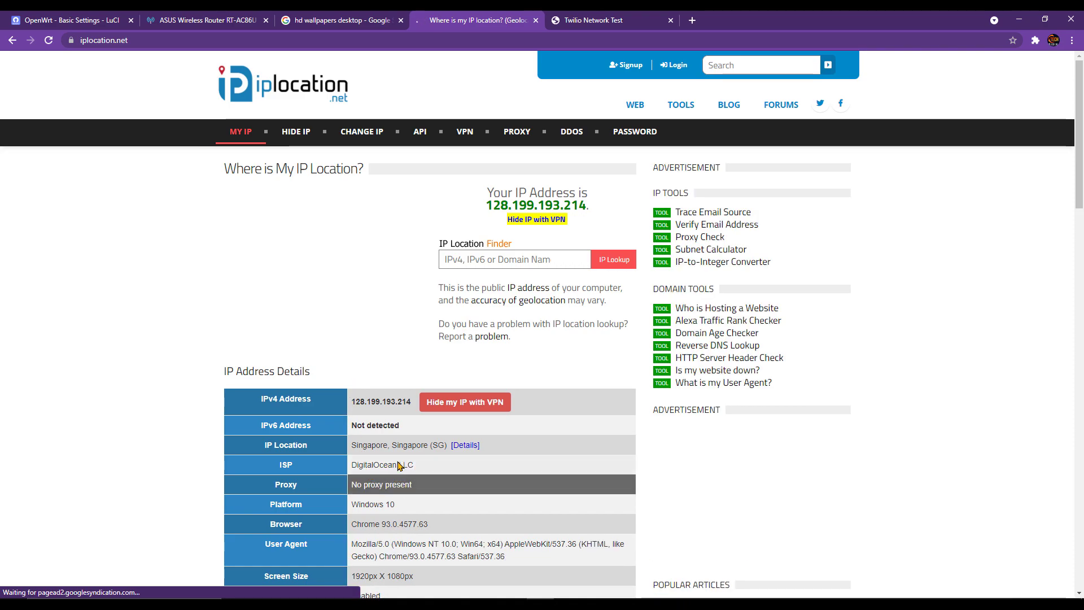
- Rerun the Twilio TURN connectivity tests over the VMess node, then go back to OpenWrt
{"action": "key", "text": "ctrl+Tab"}
{"action": "left_click", "coordinate": [482, 308]}
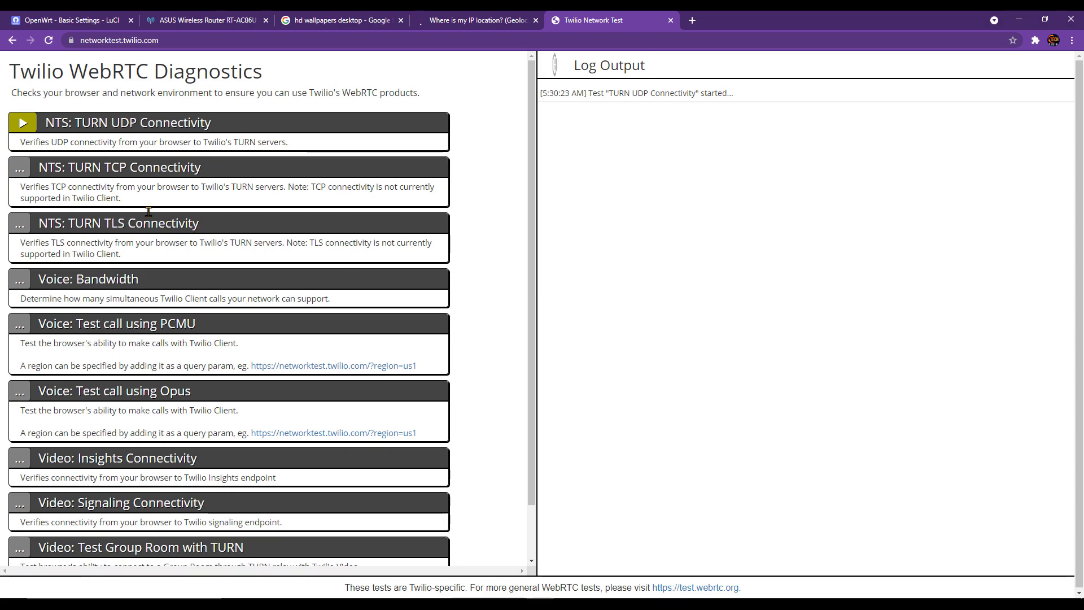
{"action": "left_click", "coordinate": [67, 20]}
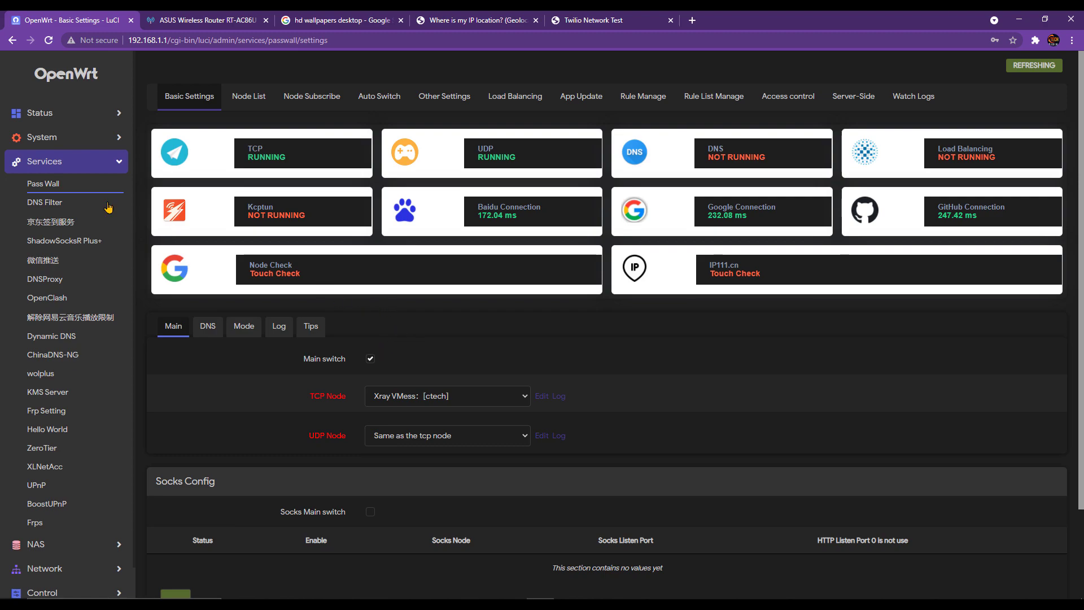
- Check the CPU usage on the Status > Overview page
{"action": "left_click", "coordinate": [62, 113]}
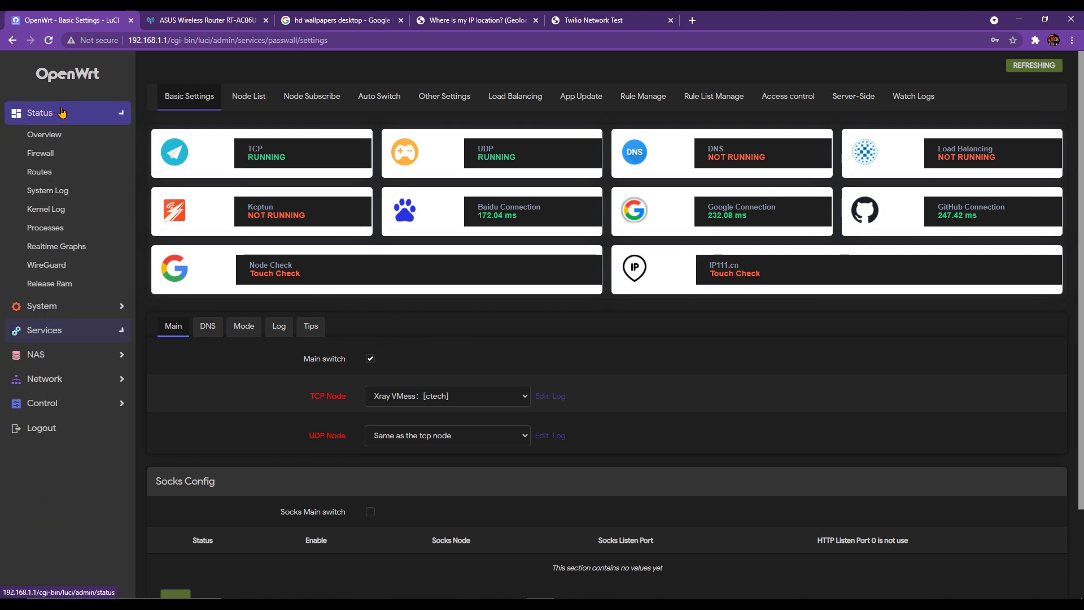
{"action": "left_click", "coordinate": [44, 134]}
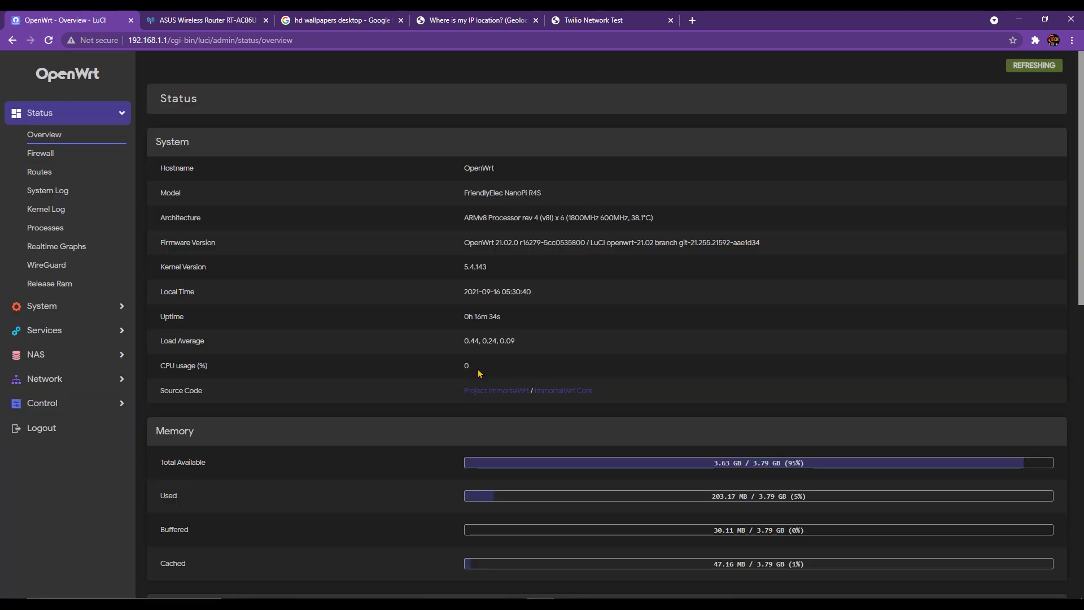
{"action": "left_click_drag", "start_coordinate": [478, 367], "coordinate": [460, 367]}
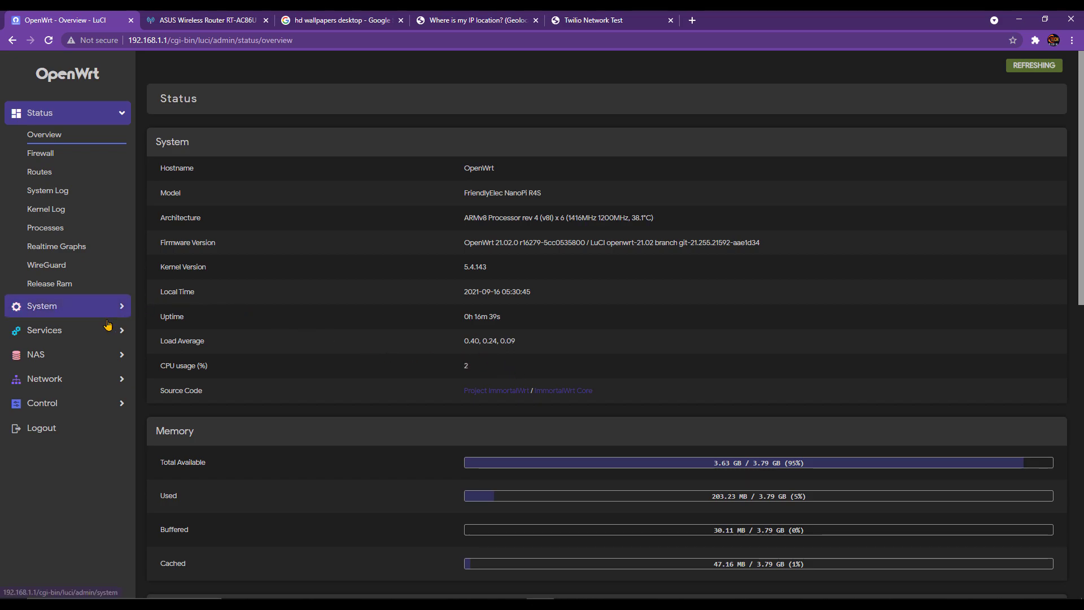
- Update the package lists under System > Software and filter for 'netda'
{"action": "left_click", "coordinate": [69, 306]}
{"action": "left_click", "coordinate": [45, 197]}
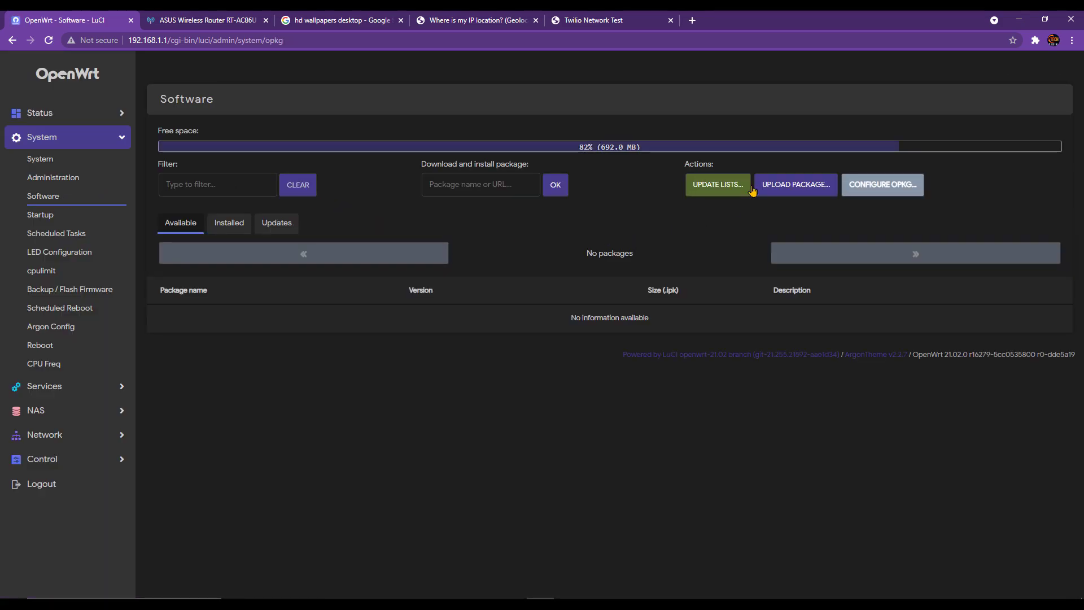
{"action": "left_click", "coordinate": [717, 182]}
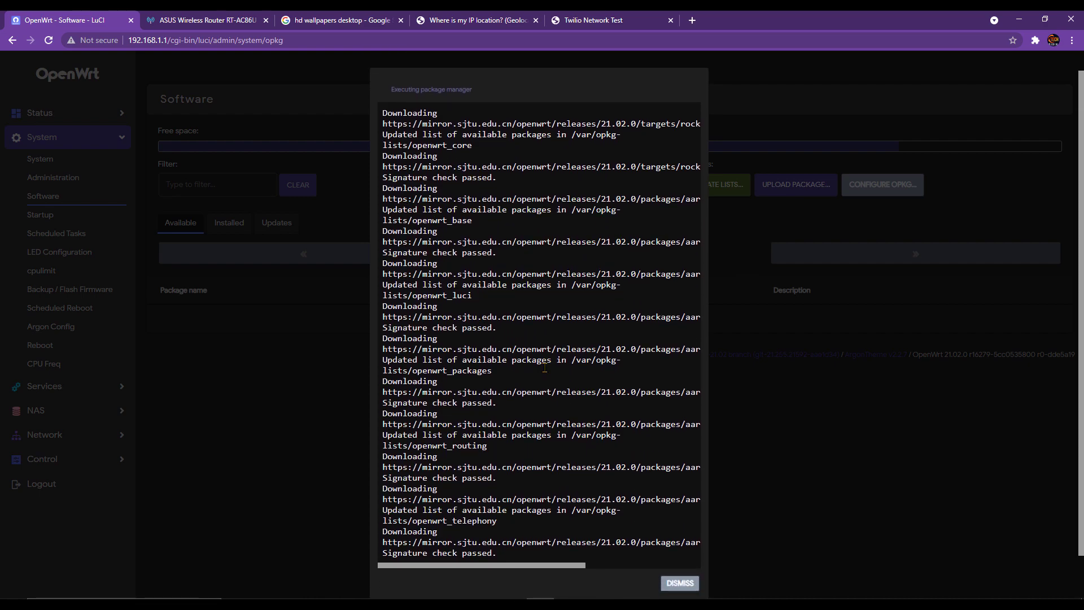
{"action": "left_click", "coordinate": [685, 539]}
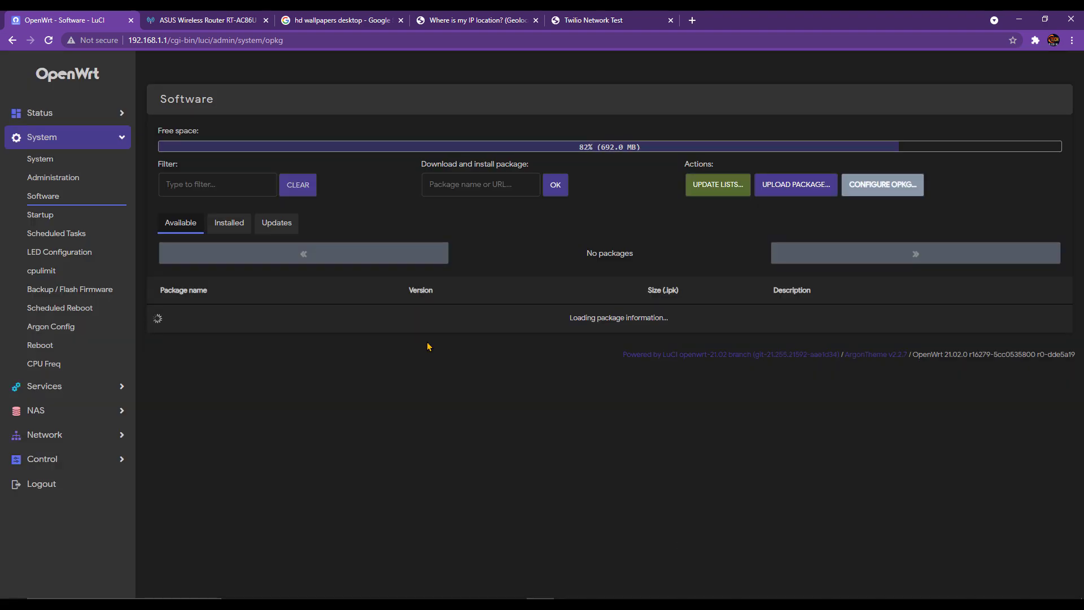
{"action": "left_click", "coordinate": [236, 185]}
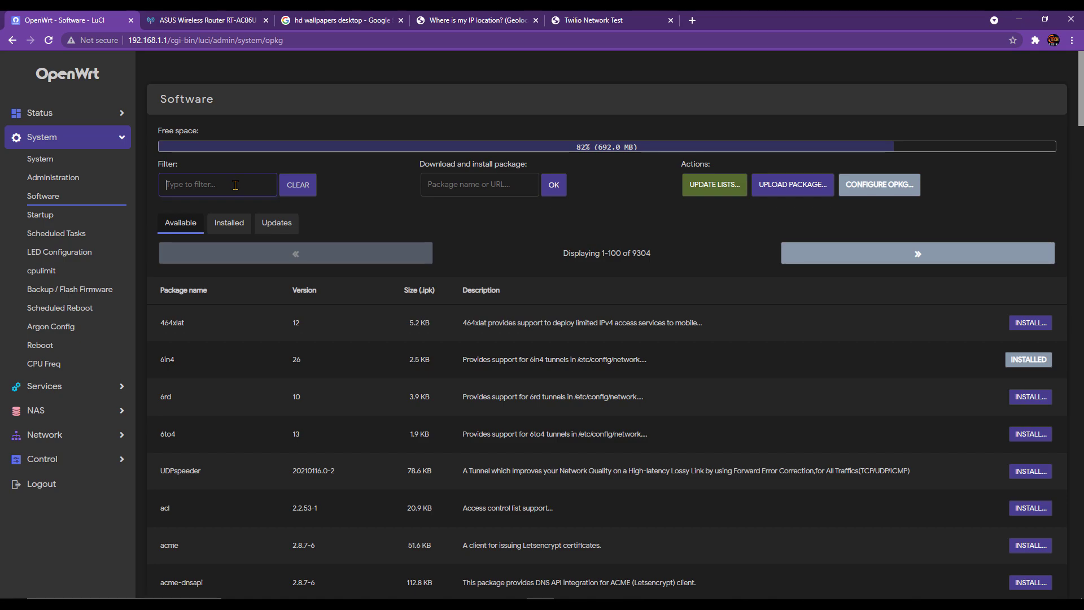
{"action": "type", "text": "netdat"}
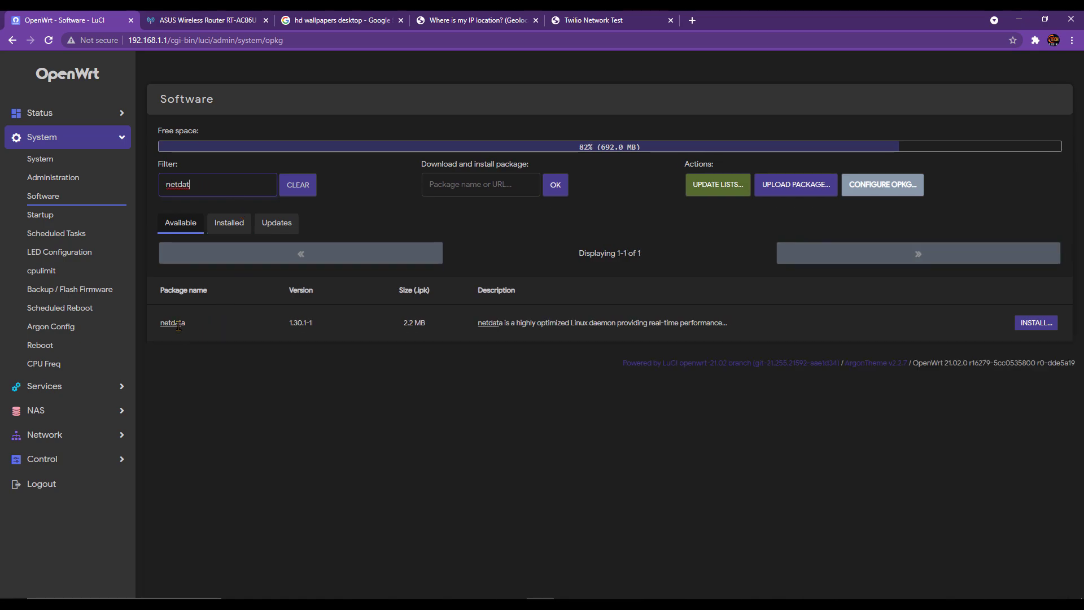
- Install netdata 1.30.1-1, then copy the router's address from the address bar
{"action": "left_click", "coordinate": [1037, 323]}
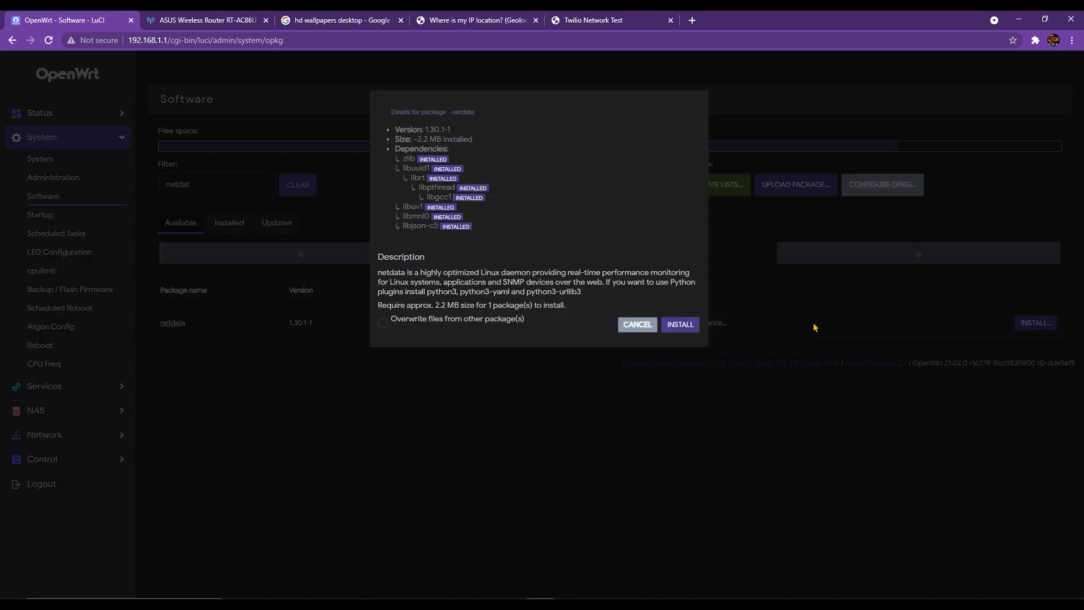
{"action": "left_click", "coordinate": [686, 326]}
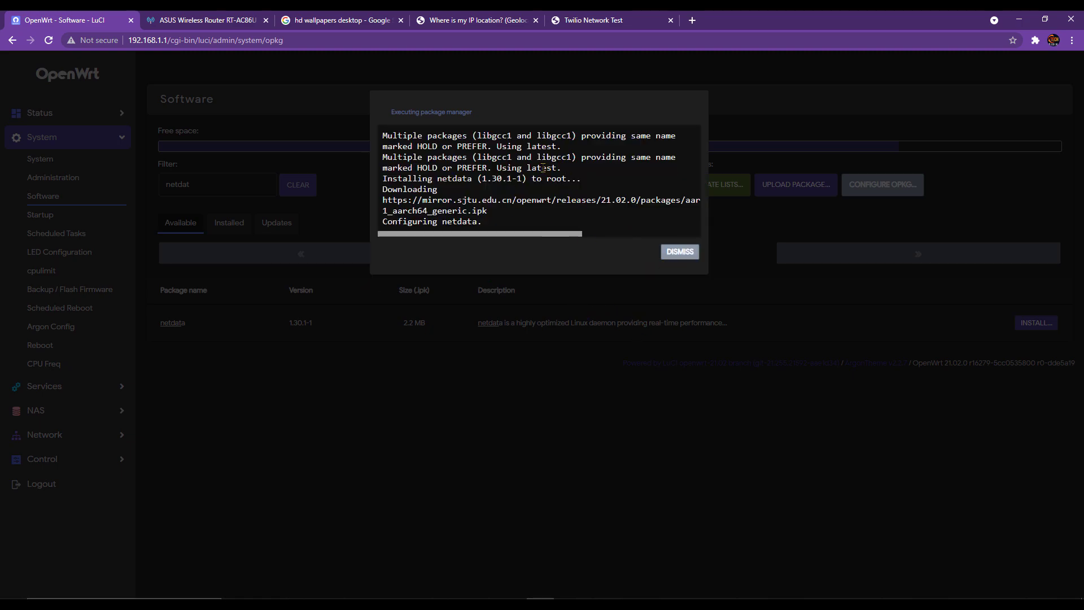
{"action": "left_click", "coordinate": [669, 252]}
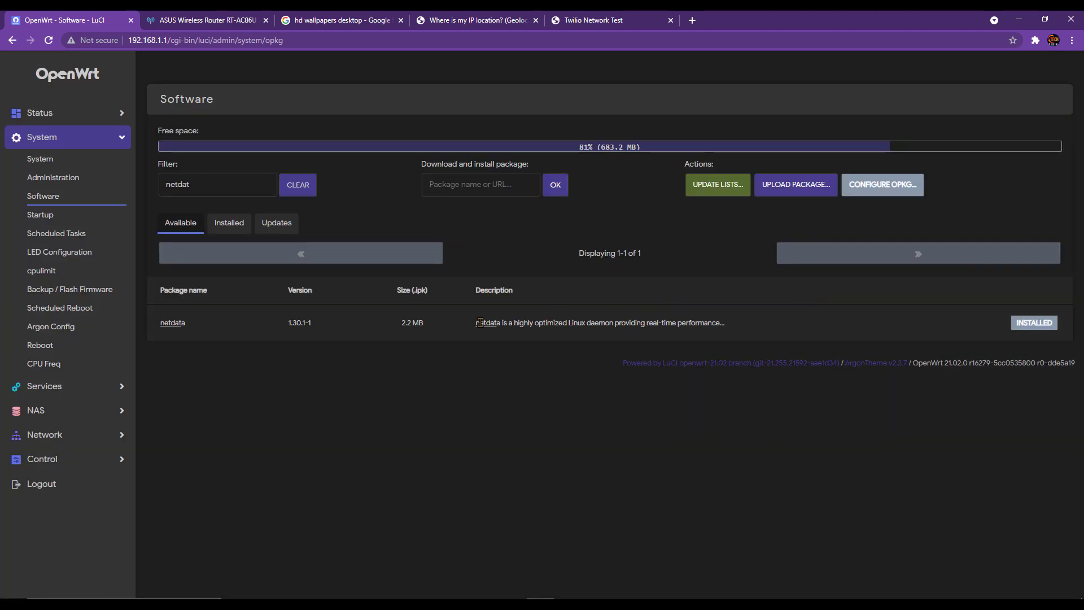
{"action": "left_click", "coordinate": [557, 40]}
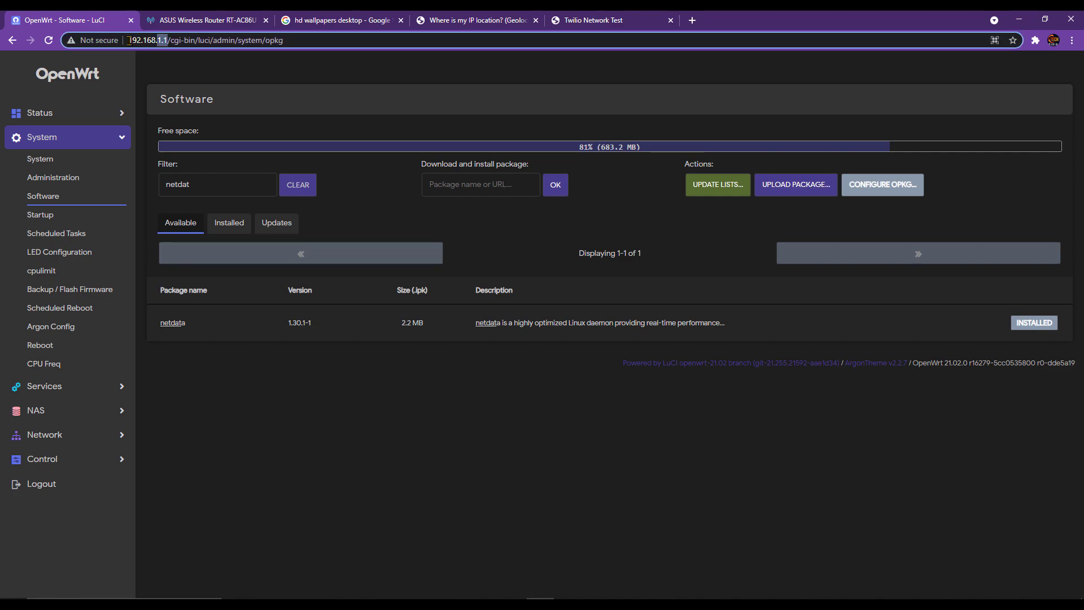
- Load the netdata dashboard at 192.168.1.1:19999 in a new tab and place Speedtest beside it
{"action": "left_click", "coordinate": [692, 20]}
{"action": "type", "text": "http://192.168.1.1"}
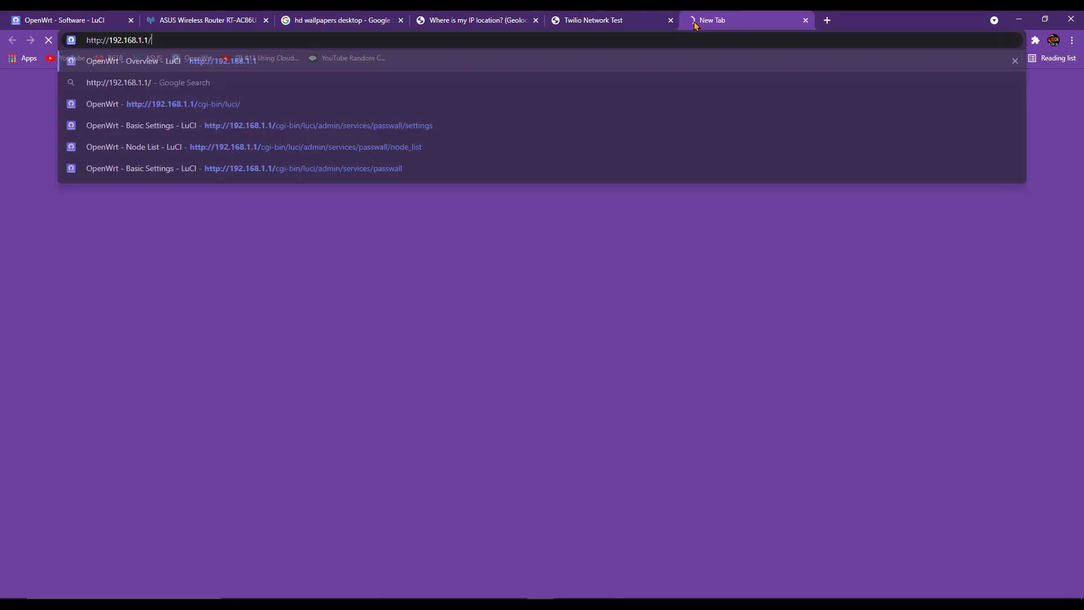
{"action": "type", "text": ":"}
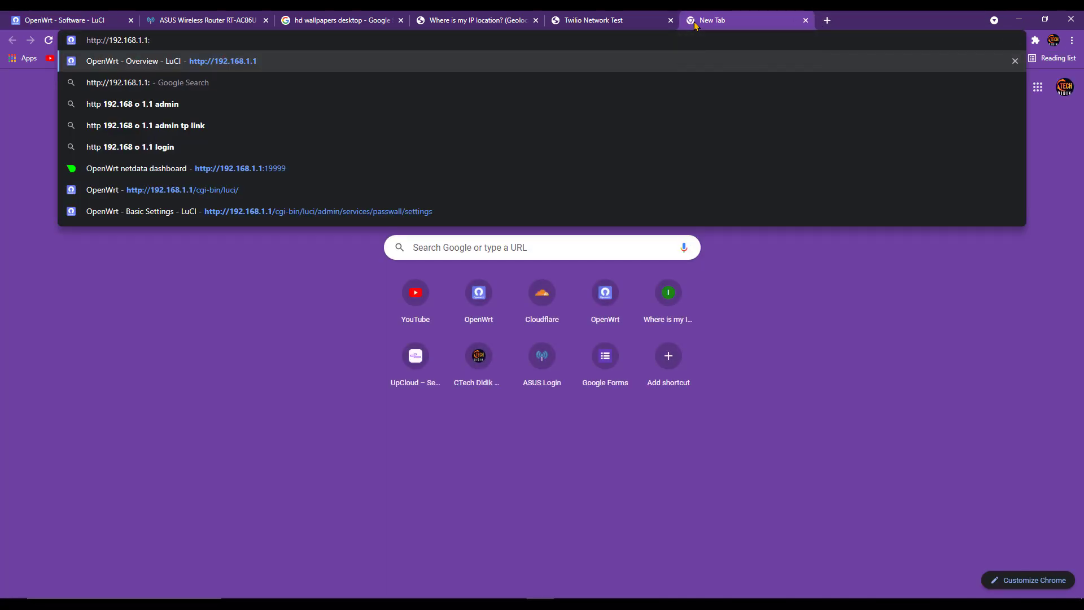
{"action": "type", "text": "19999"}
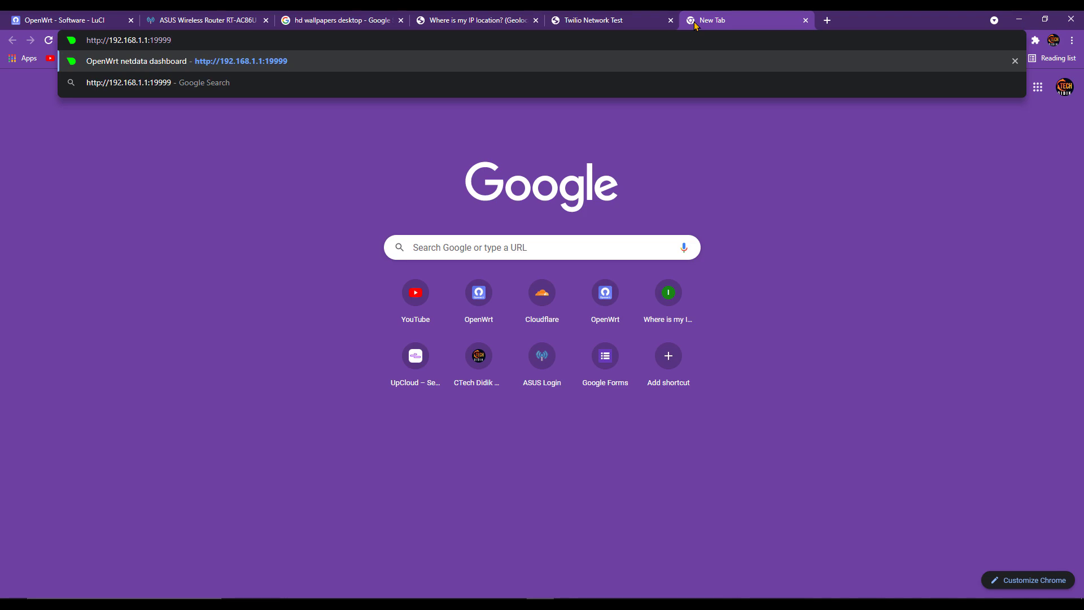
{"action": "key", "text": "Return"}
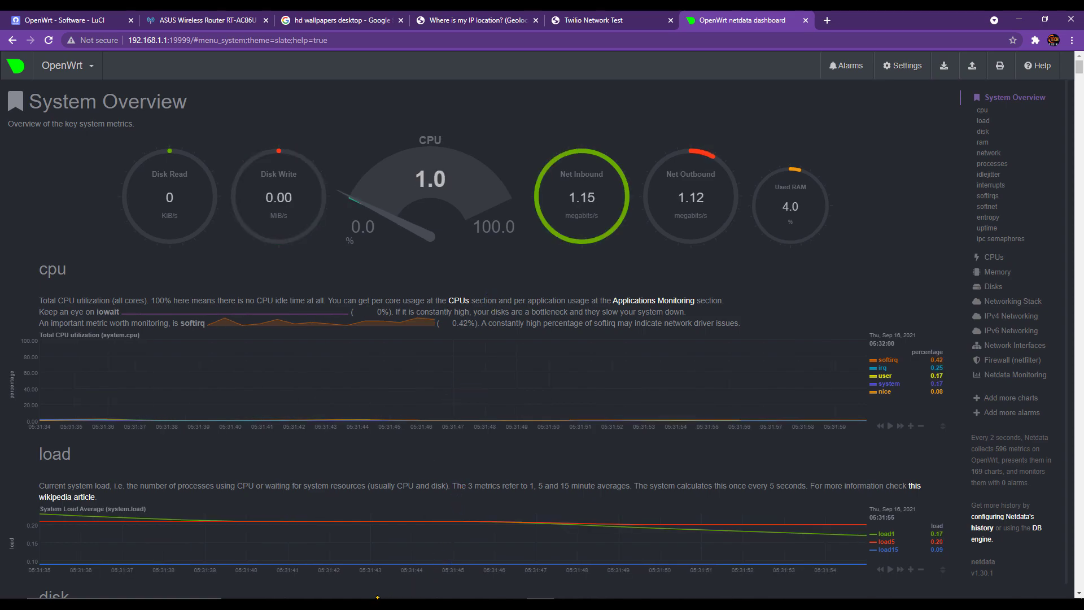
{"action": "left_click", "coordinate": [540, 604]}
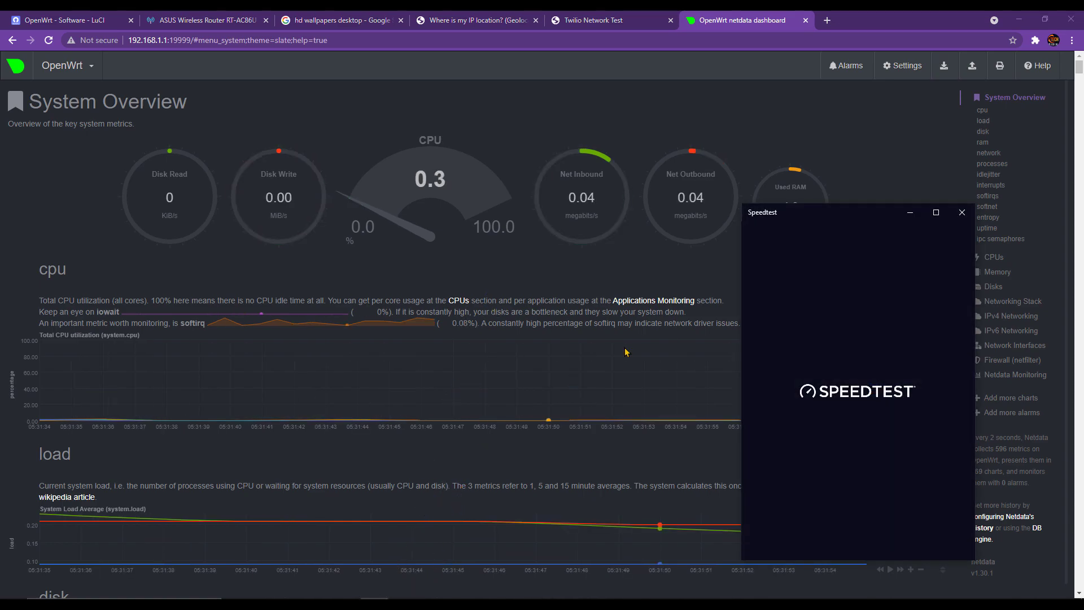
{"action": "left_click_drag", "start_coordinate": [859, 222], "coordinate": [829, 229]}
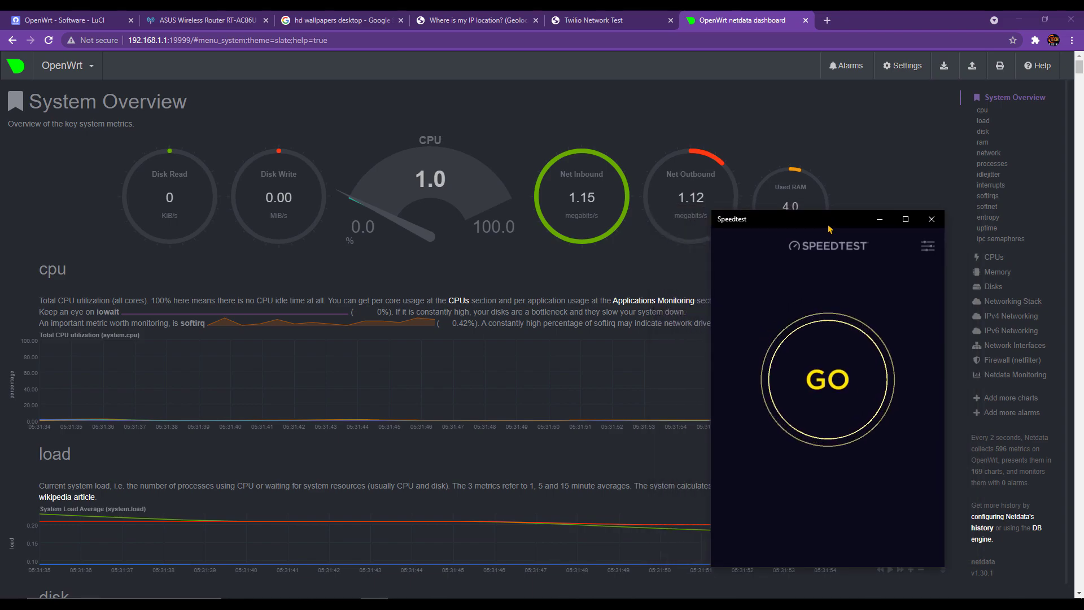
- Open Services > Pass Wall in LuCI
{"action": "left_click", "coordinate": [68, 20]}
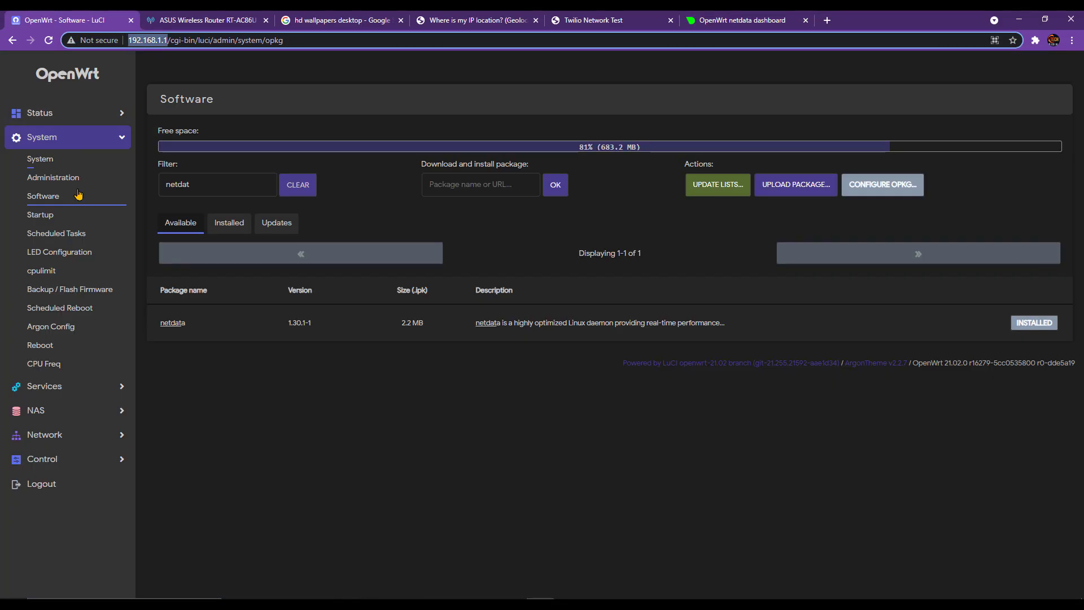
{"action": "left_click", "coordinate": [45, 386]}
{"action": "left_click", "coordinate": [42, 183]}
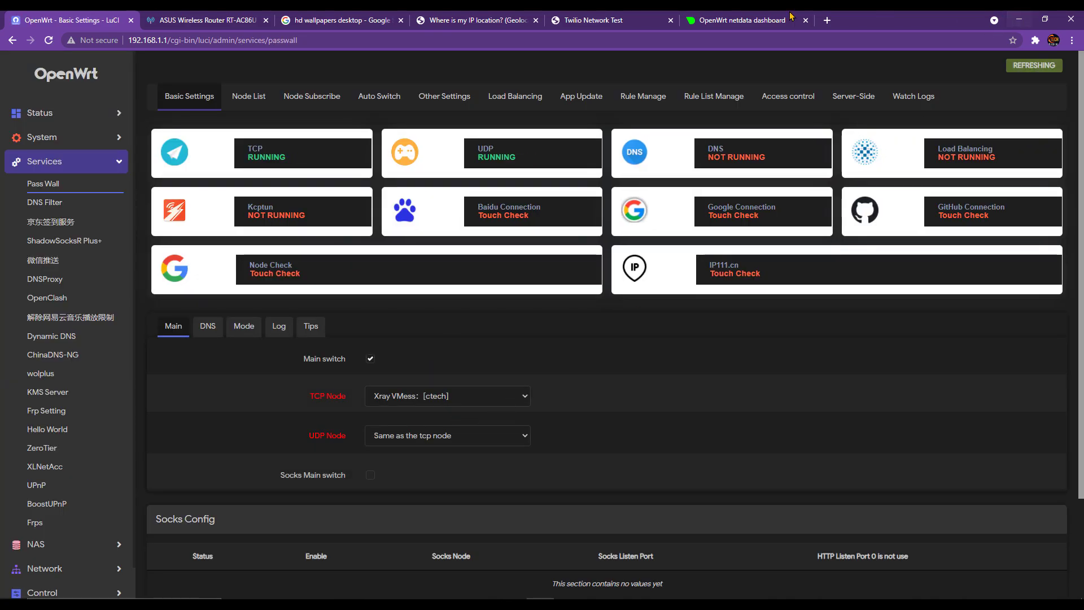
- Arrange the netdata dashboard beside Speedtest and start a speed test
{"action": "left_click", "coordinate": [743, 19]}
{"action": "key", "text": "alt+Tab"}
{"action": "left_click_drag", "start_coordinate": [934, 18], "coordinate": [574, 46]}
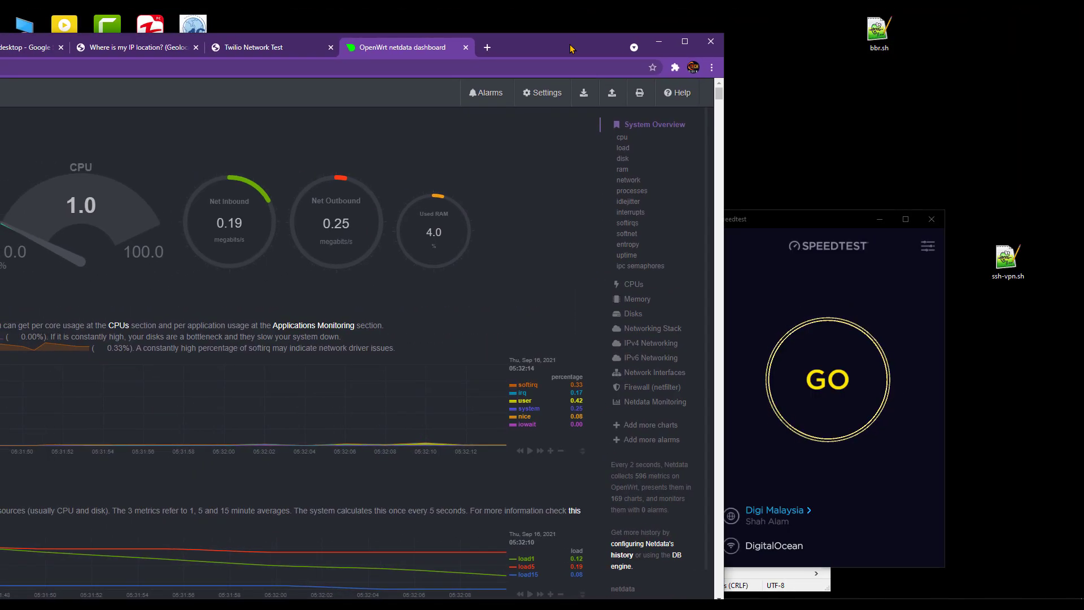
{"action": "left_click", "coordinate": [828, 368]}
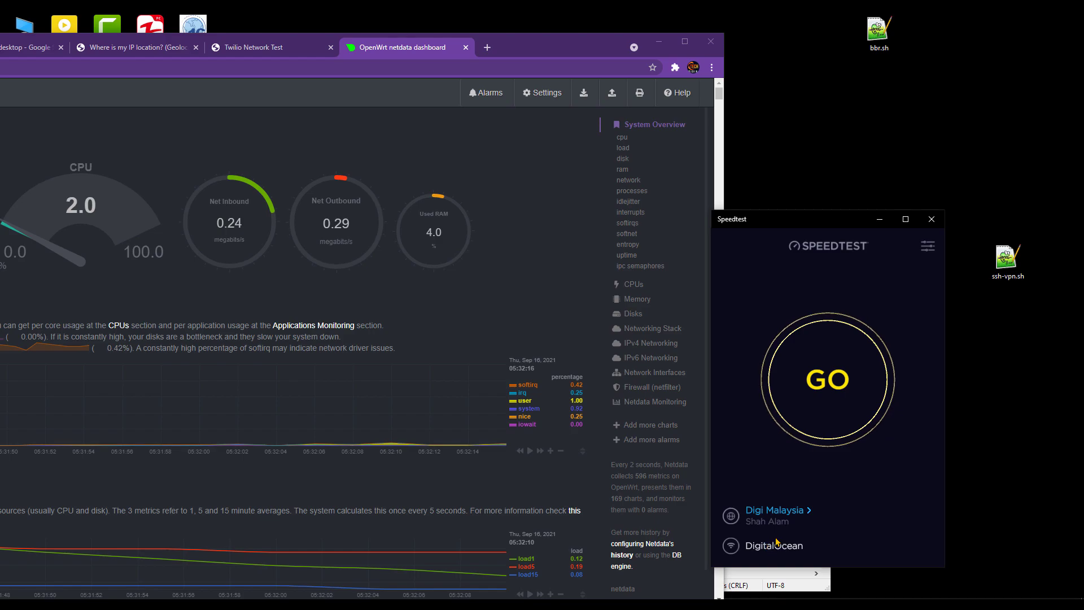
{"action": "left_click", "coordinate": [835, 429]}
{"action": "left_click_drag", "start_coordinate": [768, 223], "coordinate": [819, 173]}
- Rerun Speedtest, reaching 107.25 Mbps down, 8.23 Mbps up, 50 ms ping, beside the dashboard
{"action": "left_click", "coordinate": [541, 166]}
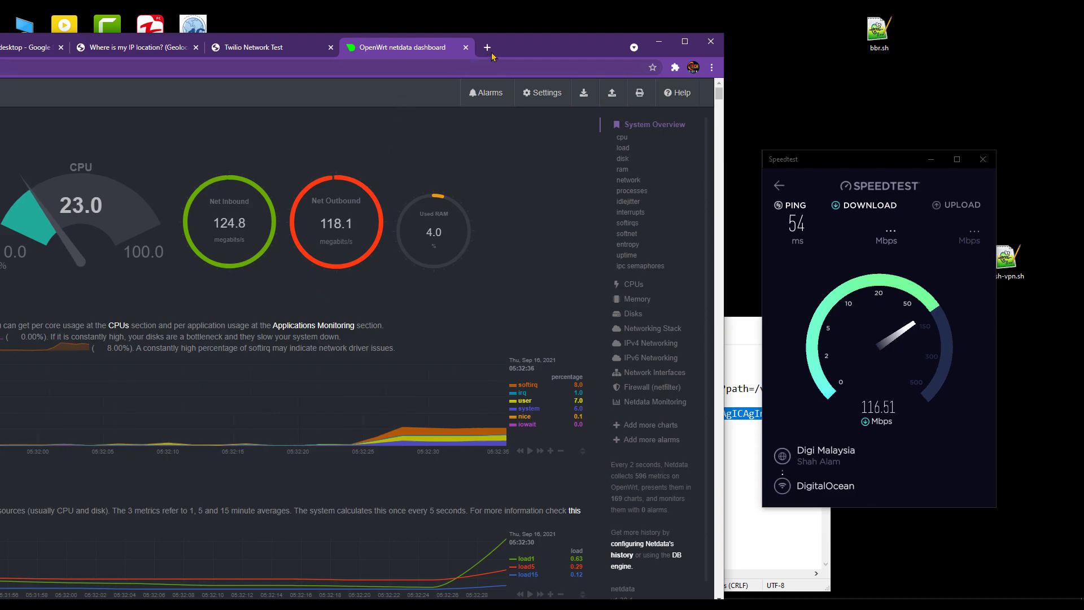
{"action": "left_click_drag", "start_coordinate": [531, 51], "coordinate": [596, 55]}
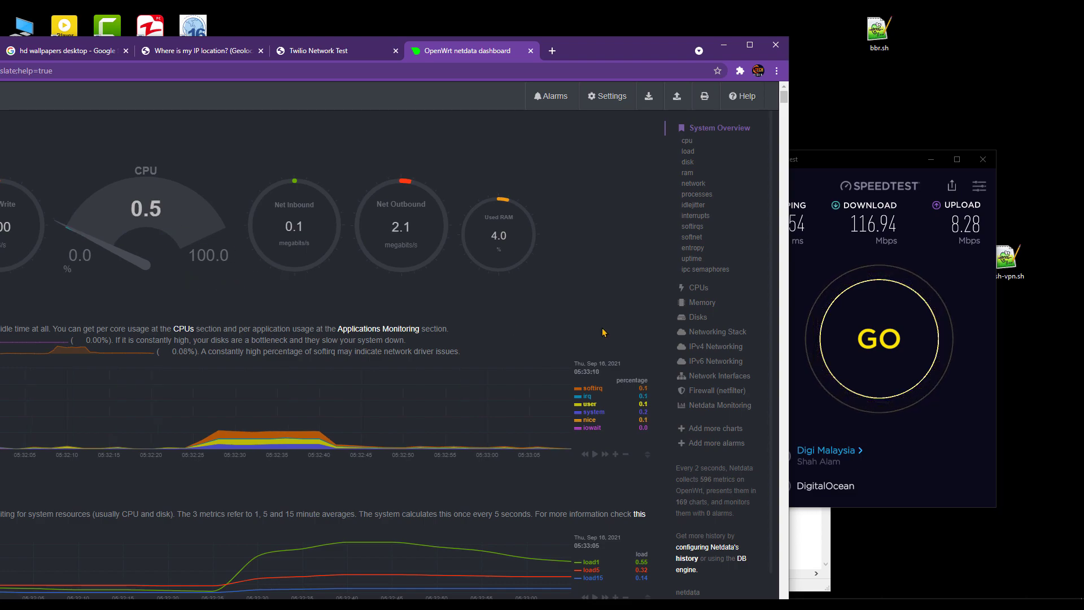
{"action": "left_click", "coordinate": [876, 334]}
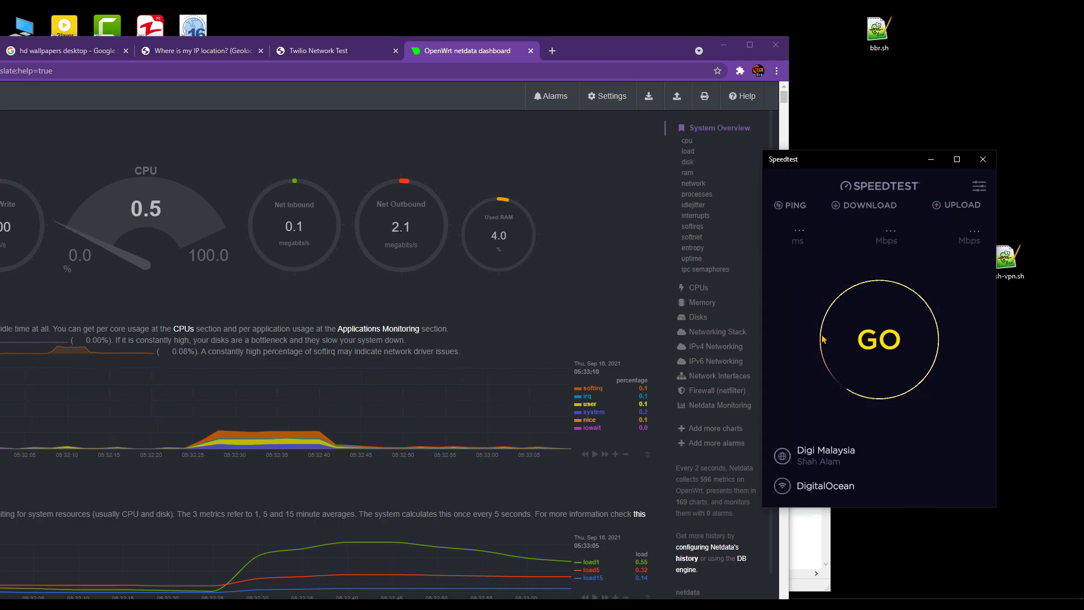
{"action": "left_click", "coordinate": [862, 339]}
{"action": "left_click", "coordinate": [502, 317]}
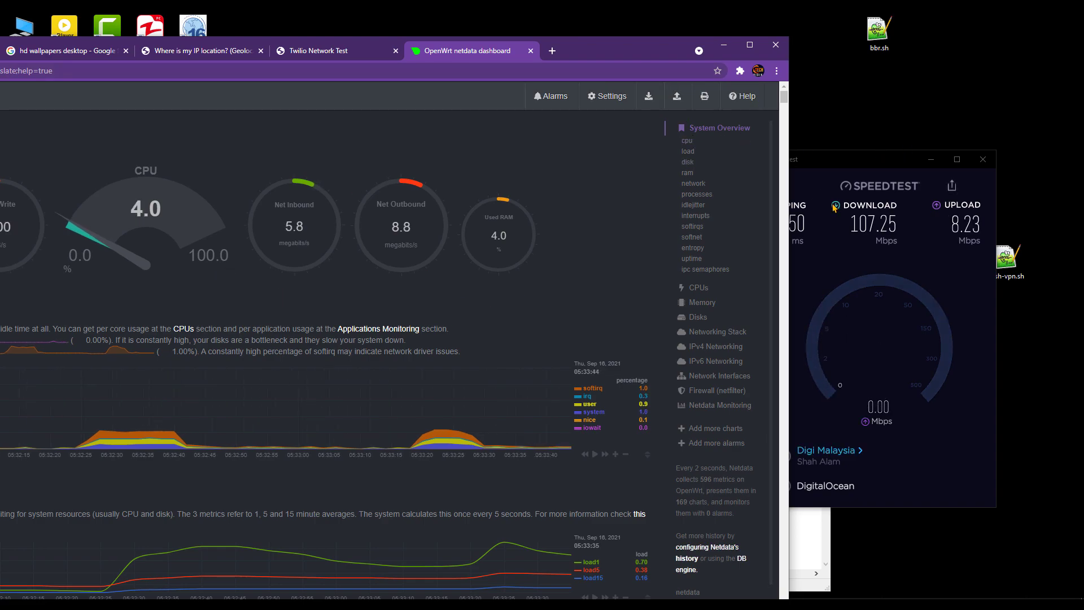
{"action": "left_click_drag", "start_coordinate": [631, 49], "coordinate": [751, 49]}
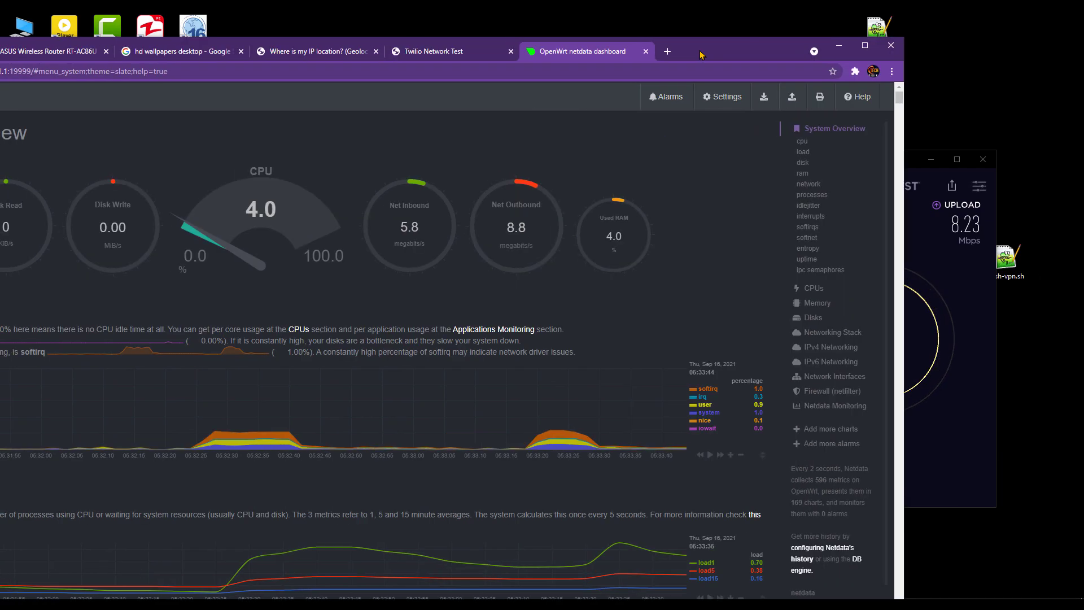
- Switch PassWall's TCP node back to Xray VLESS [ctech], apply it, then restore the browser window
{"action": "double_click", "coordinate": [751, 49]}
{"action": "left_click", "coordinate": [47, 19]}
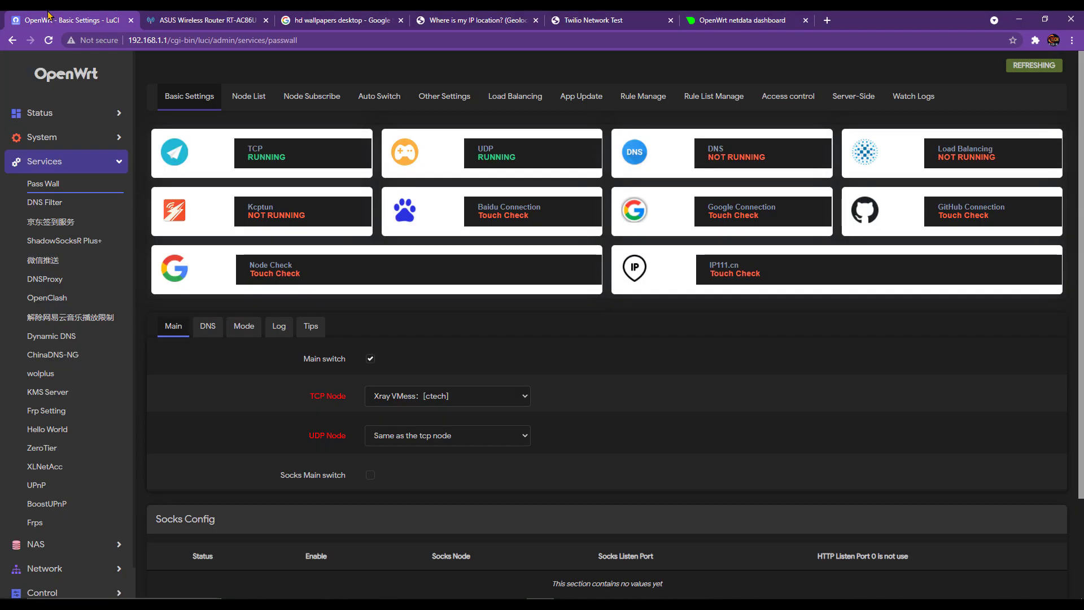
{"action": "left_click", "coordinate": [466, 404]}
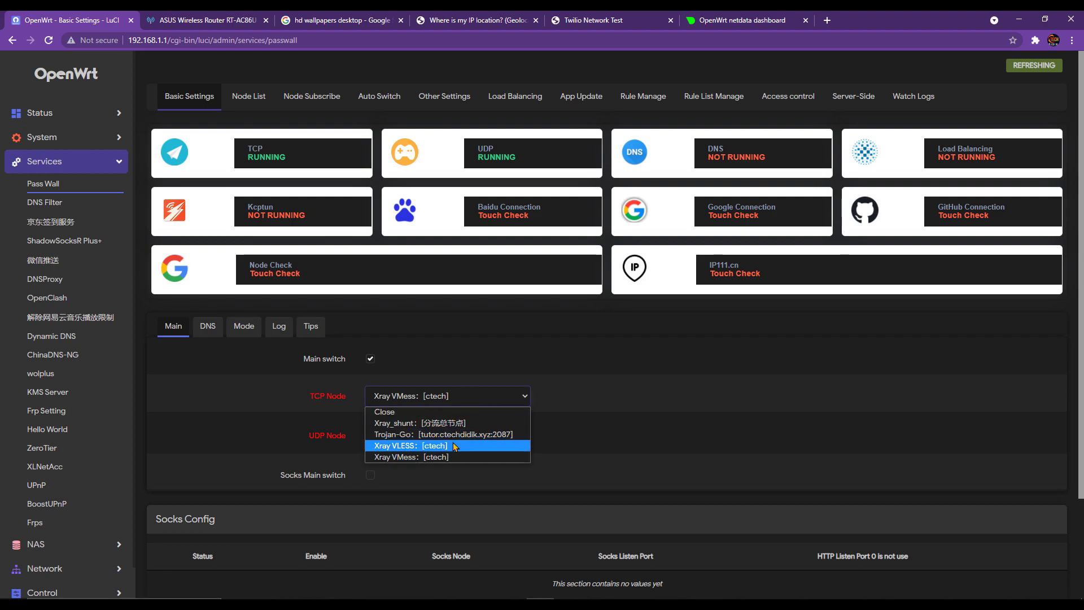
{"action": "left_click", "coordinate": [457, 447]}
{"action": "scroll", "coordinate": [705, 497], "scroll_direction": "down", "scroll_amount": 3}
{"action": "left_click", "coordinate": [952, 551]}
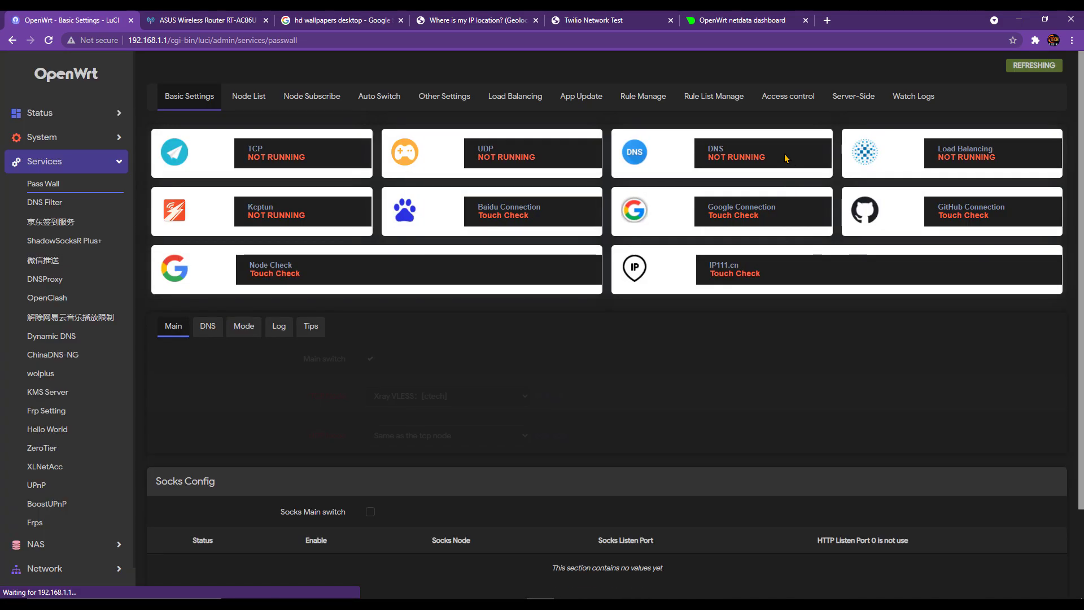
{"action": "left_click_drag", "start_coordinate": [864, 24], "coordinate": [467, 38]}
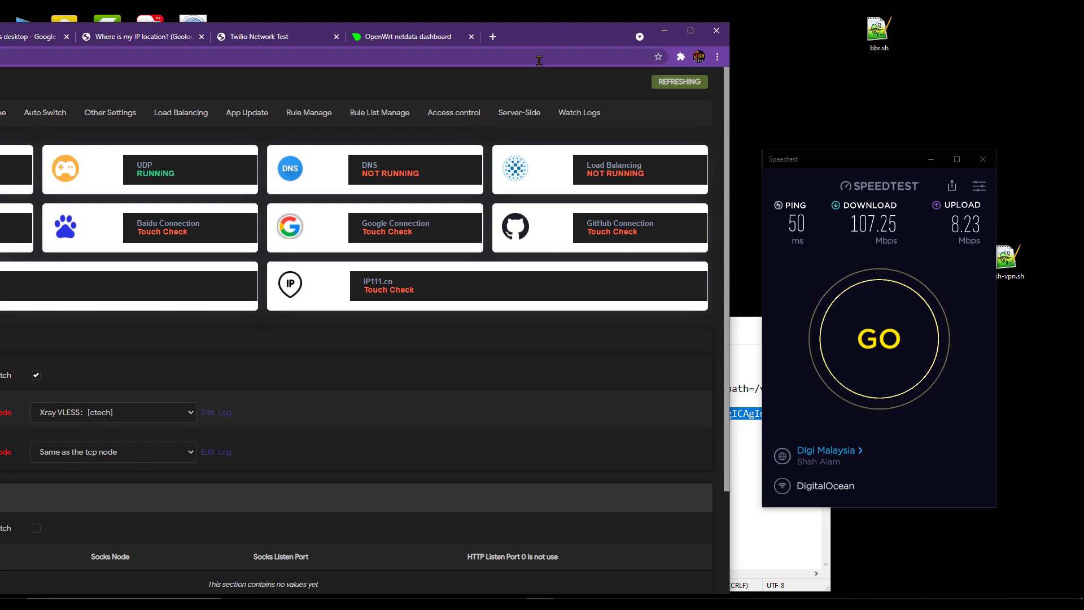
- Run Speedtest twice over the VLESS node while watching netdata, ending at 120.18 Mbps down, 8.29 Mbps up
{"action": "left_click", "coordinate": [859, 309]}
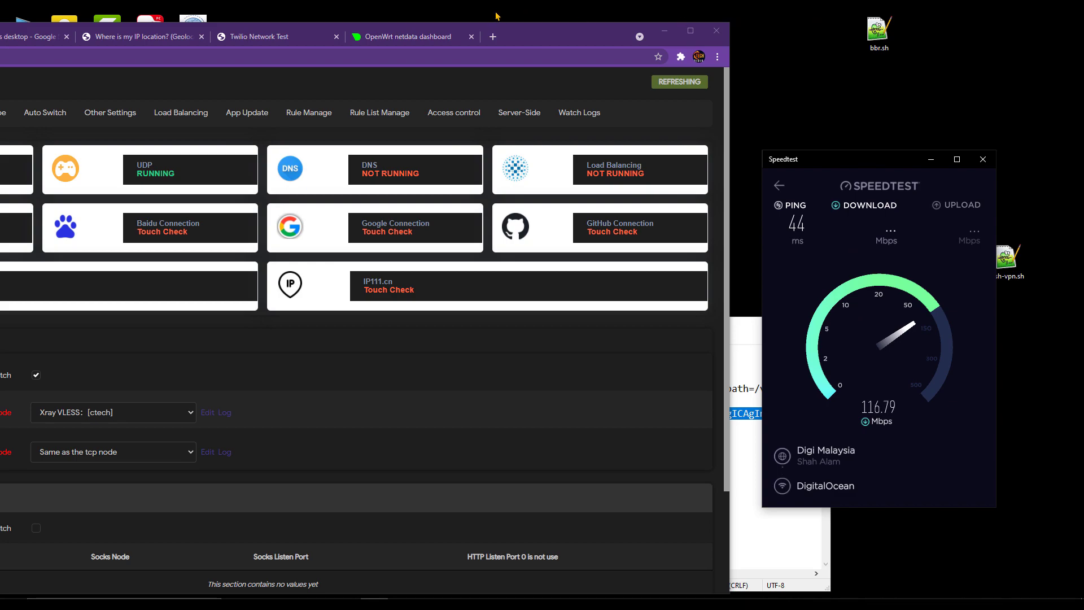
{"action": "left_click", "coordinate": [455, 36]}
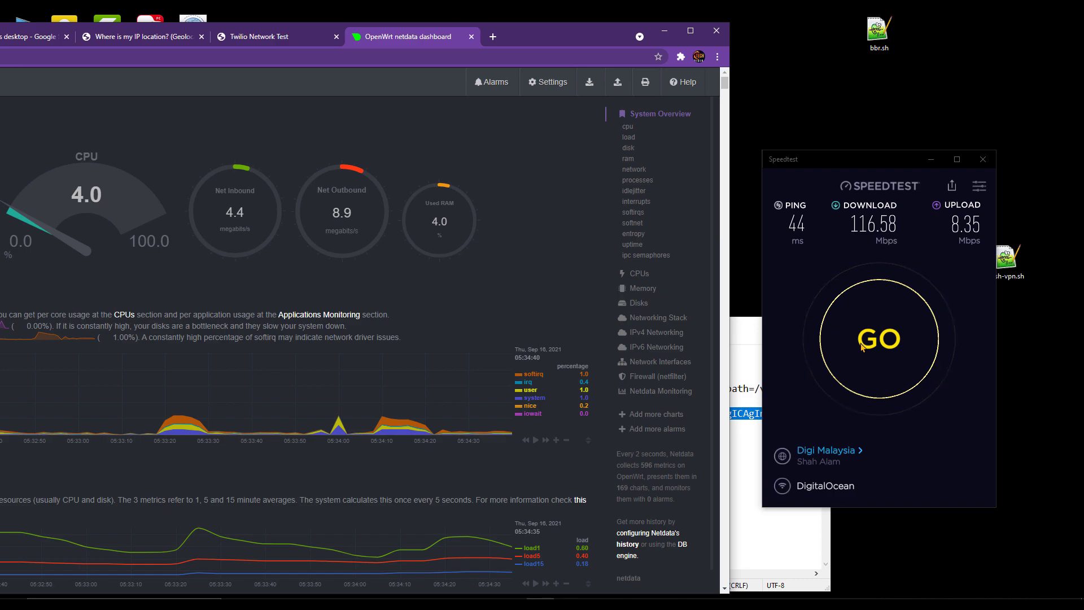
{"action": "left_click", "coordinate": [871, 333]}
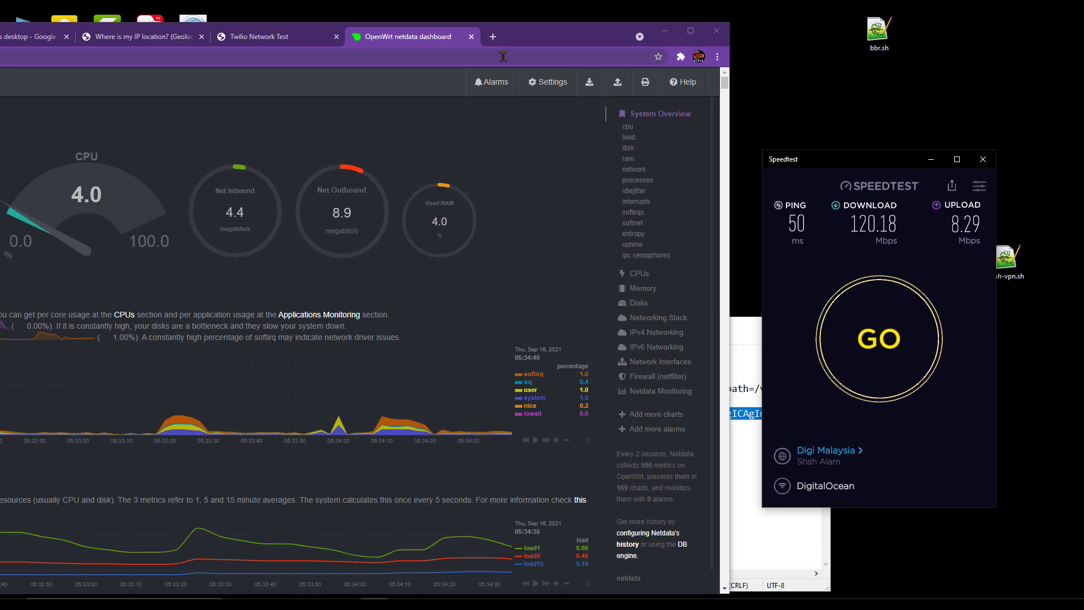
- Switch PassWall's TCP node from Xray_shunt to Trojan-Go and save and apply it
{"action": "double_click", "coordinate": [566, 28]}
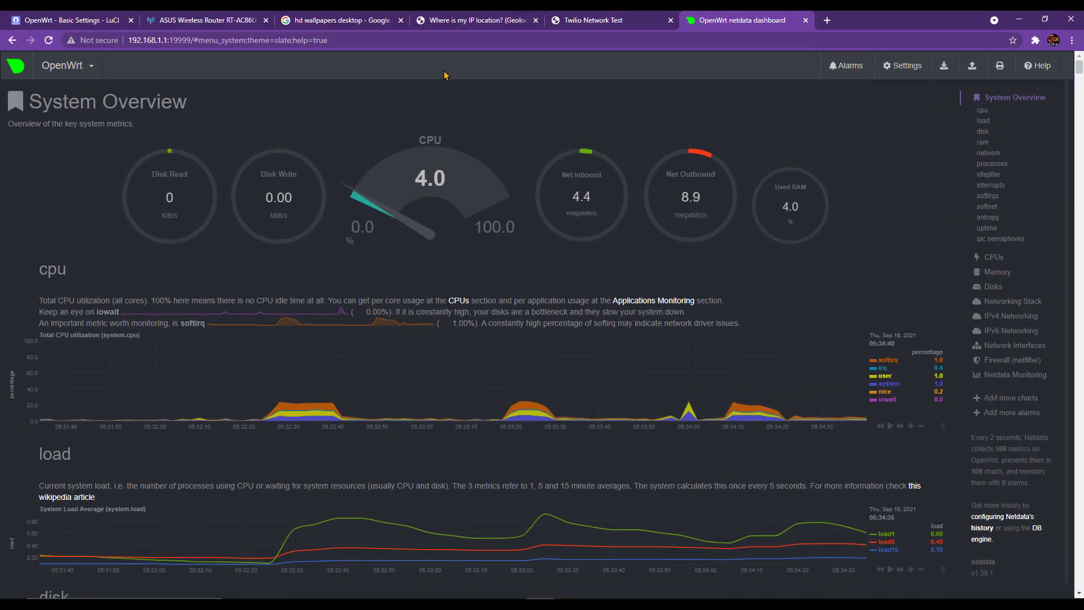
{"action": "left_click", "coordinate": [411, 390]}
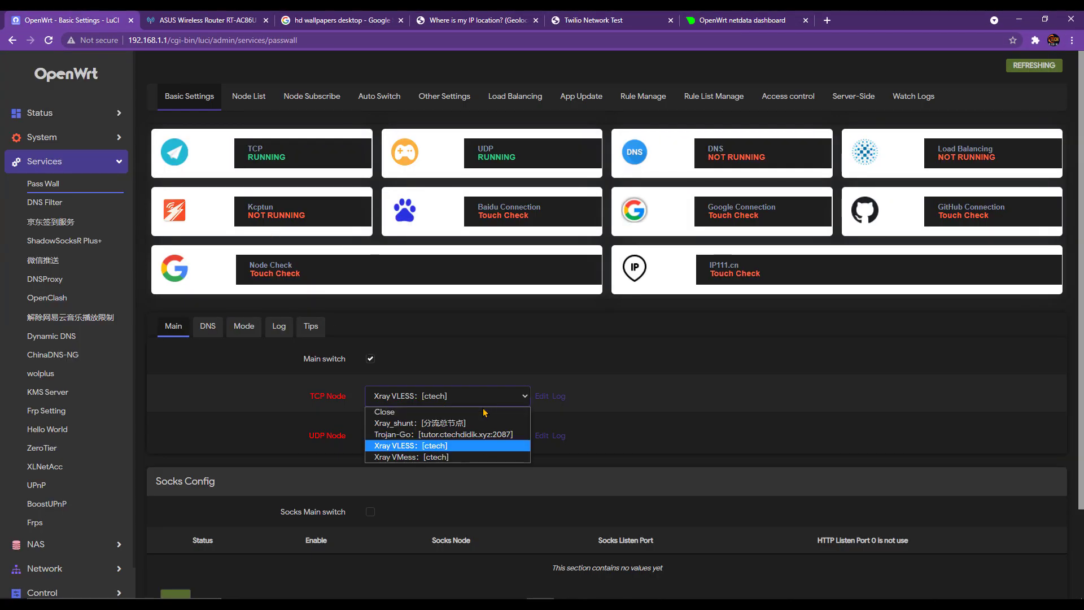
{"action": "left_click", "coordinate": [458, 423]}
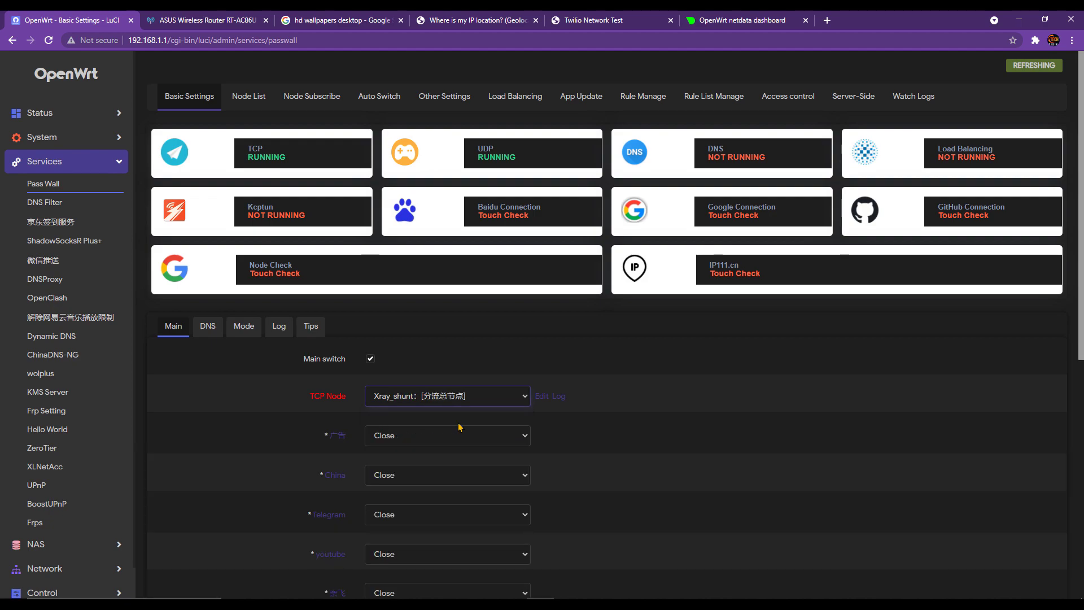
{"action": "left_click", "coordinate": [419, 395]}
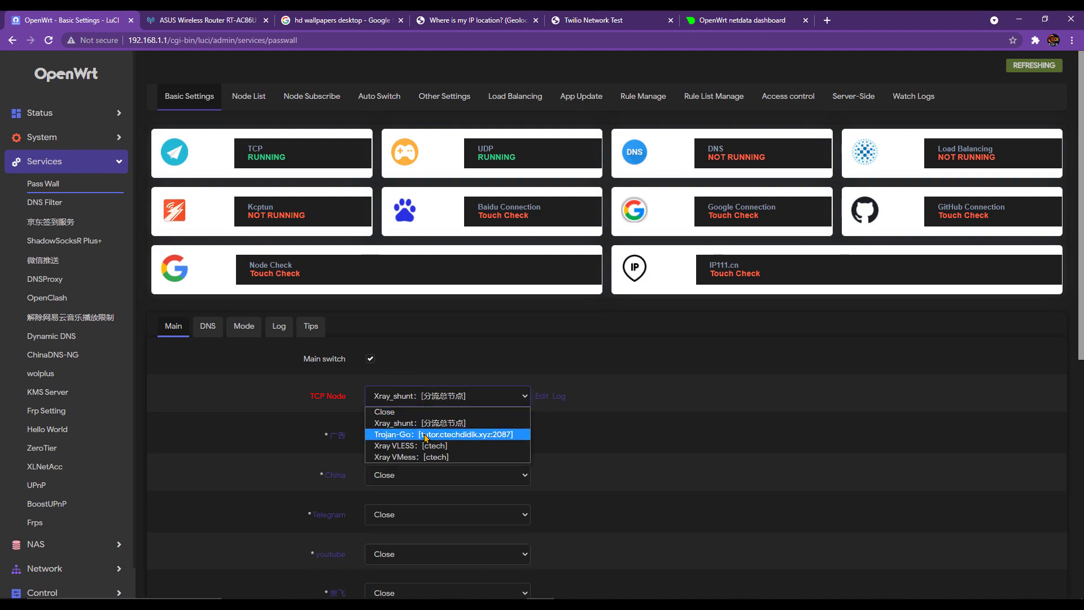
{"action": "left_click", "coordinate": [449, 432]}
{"action": "scroll", "coordinate": [768, 499], "scroll_direction": "down", "scroll_amount": 1}
{"action": "scroll", "coordinate": [768, 499], "scroll_direction": "down", "scroll_amount": 2}
{"action": "left_click", "coordinate": [950, 551]}
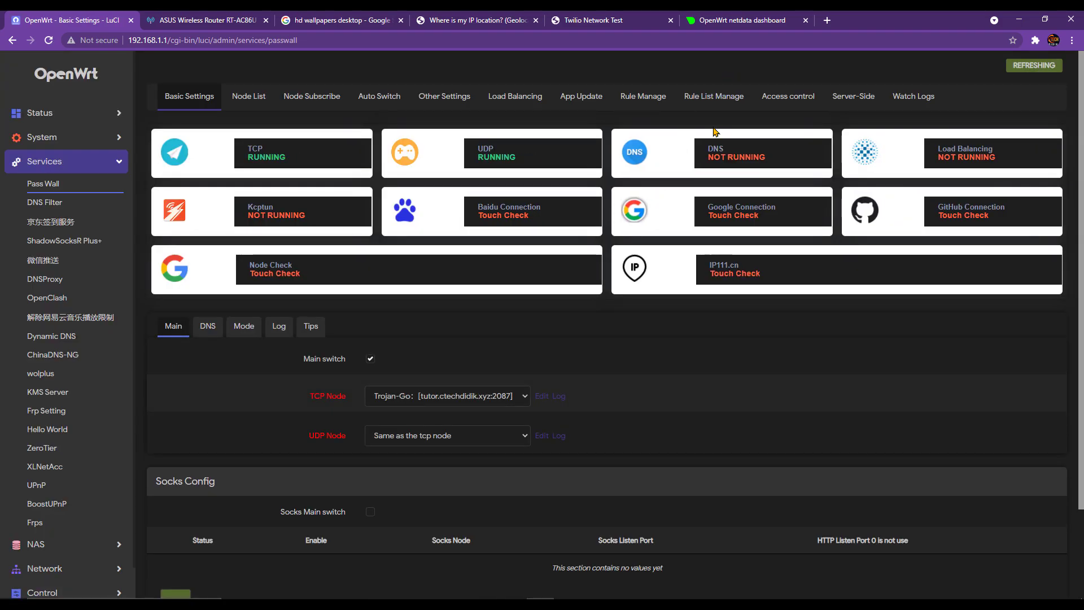
{"action": "left_click", "coordinate": [755, 19]}
{"action": "left_click_drag", "start_coordinate": [898, 18], "coordinate": [570, 52]}
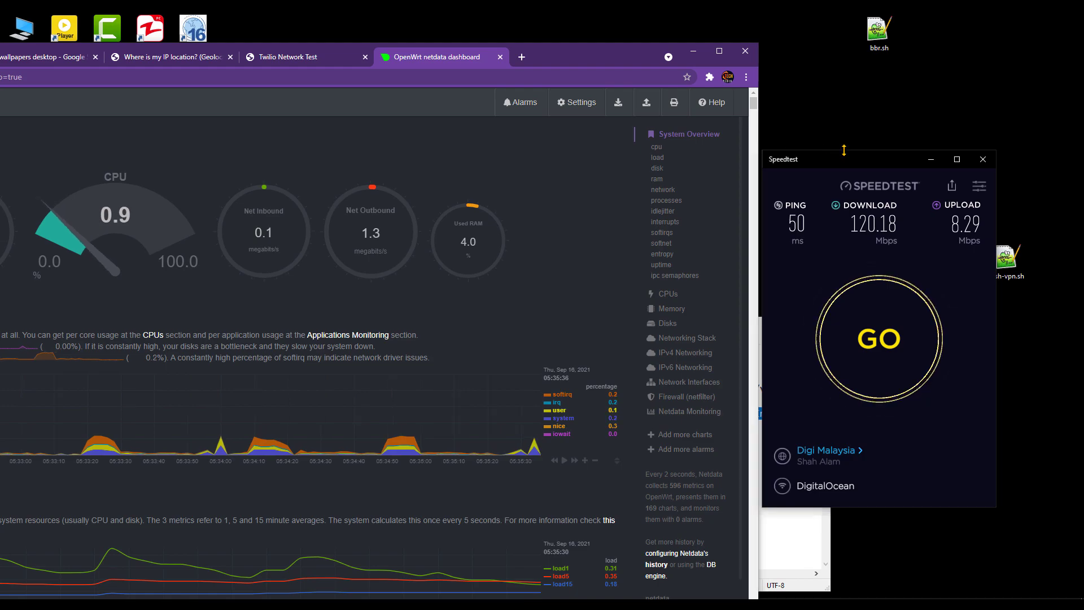
- Run a Speedtest over Trojan-Go, watching Netdata, reaching 49 ms ping, 135.08 Mbps down, 8.38 Mbps up
{"action": "left_click", "coordinate": [898, 354]}
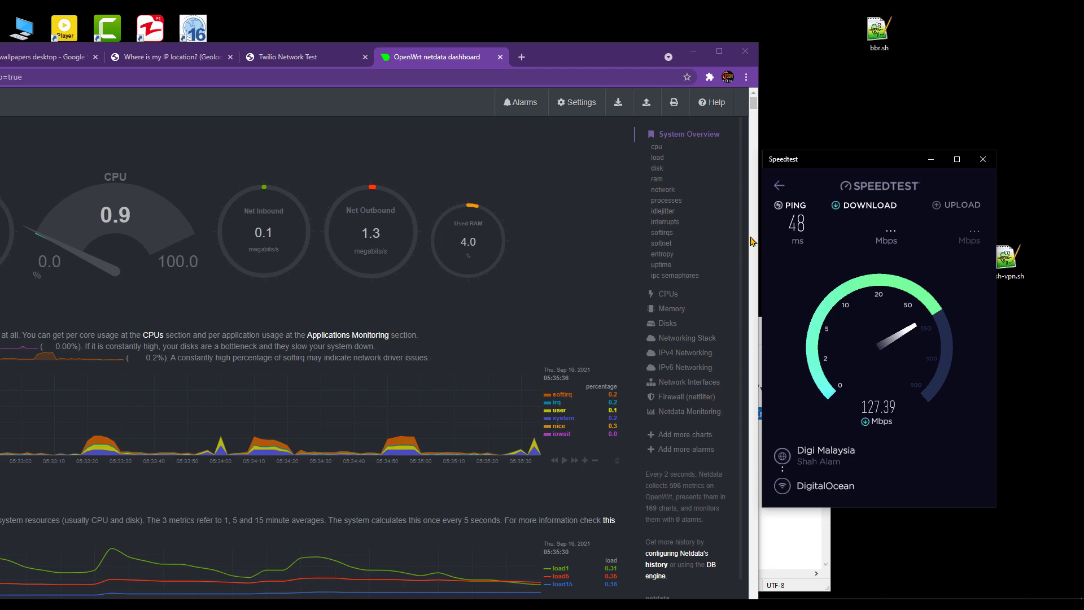
{"action": "left_click", "coordinate": [602, 259]}
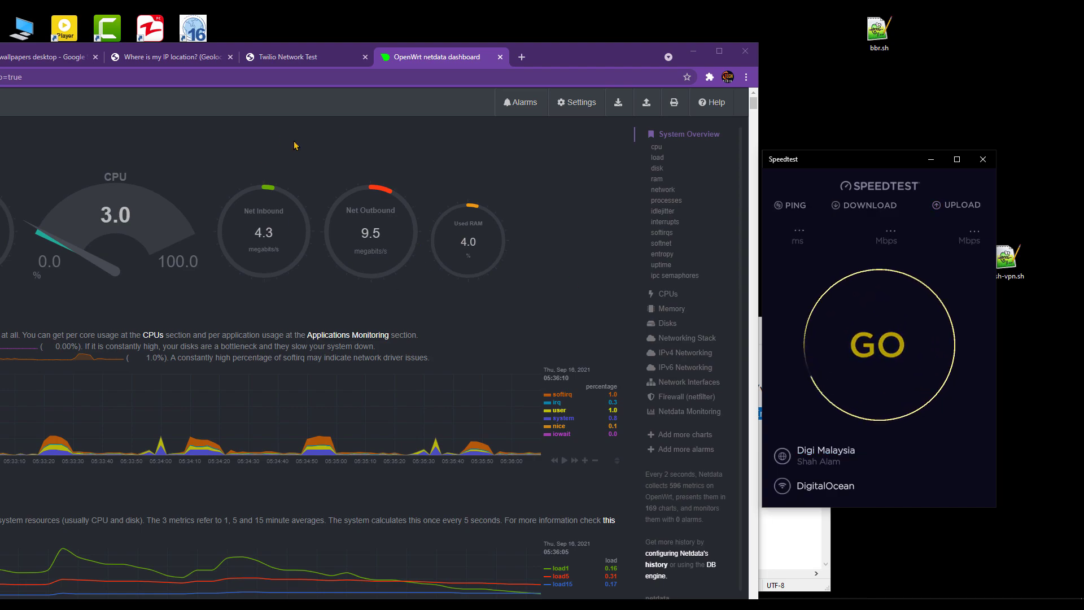
{"action": "left_click", "coordinate": [399, 151]}
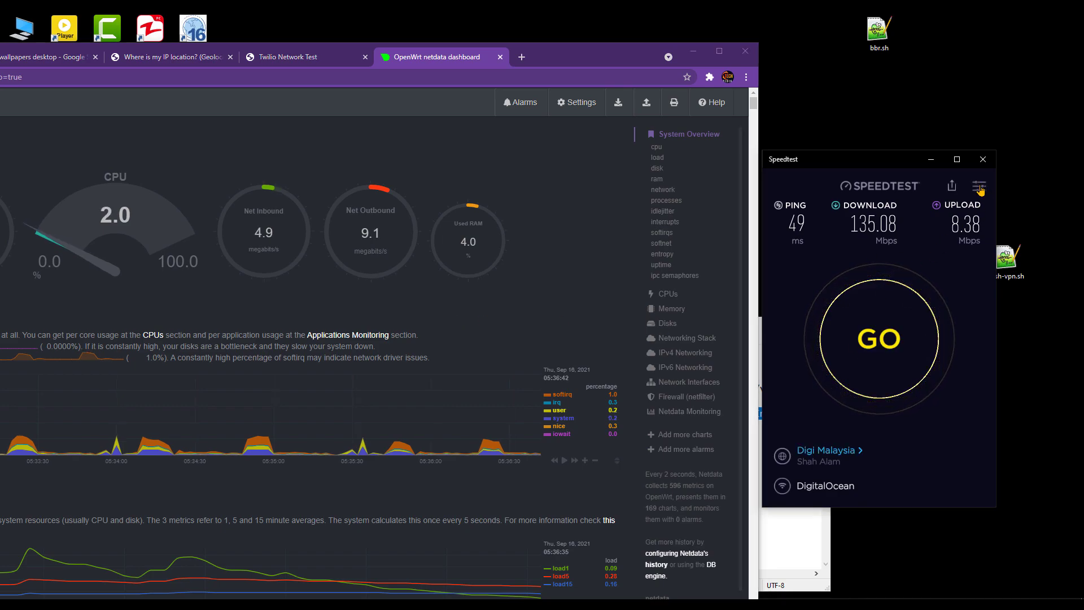
{"action": "left_click", "coordinate": [979, 188]}
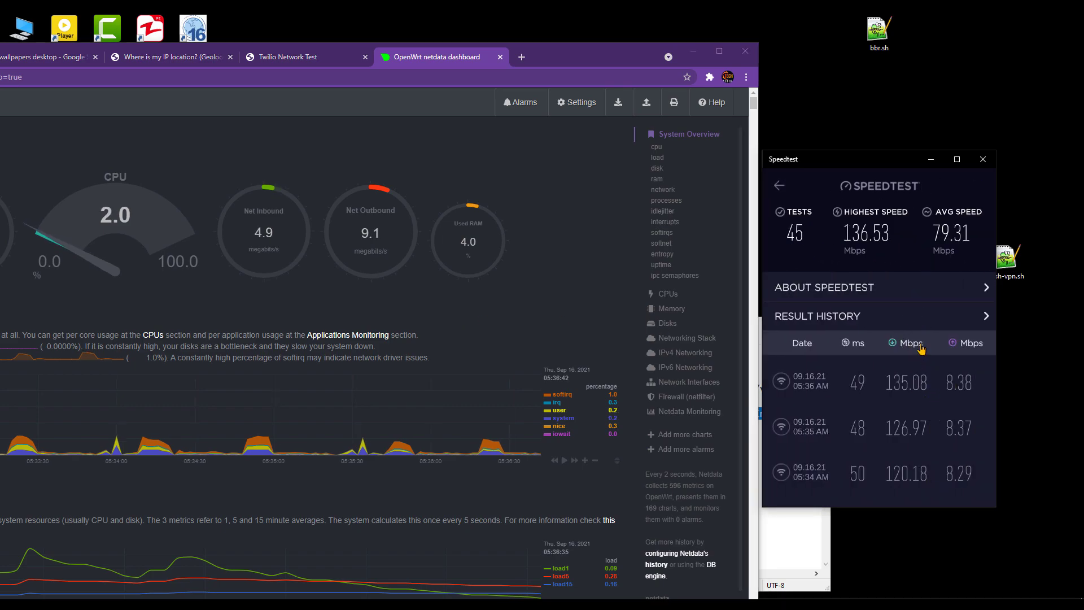
- View Speedtest's result history, then maximize the browser back on the OpenWrt LuCI page
{"action": "left_click", "coordinate": [868, 316]}
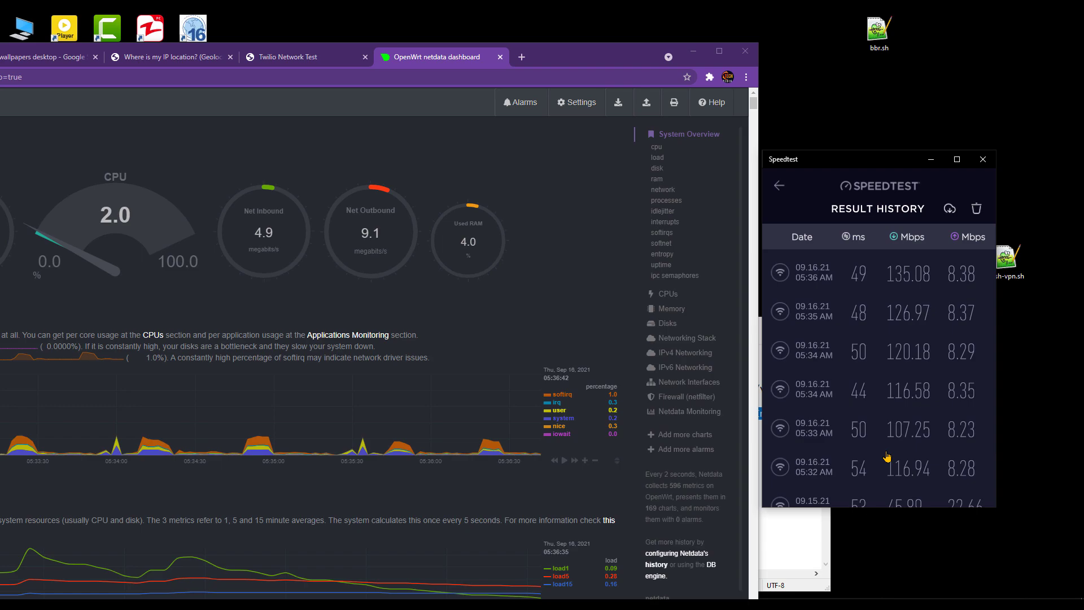
{"action": "left_click", "coordinate": [577, 58]}
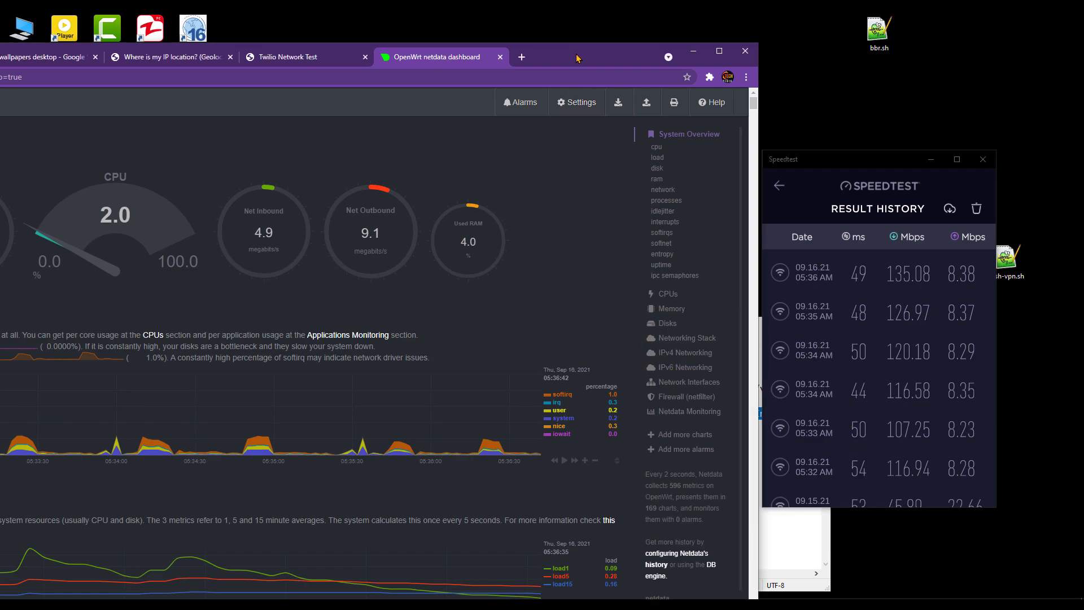
{"action": "double_click", "coordinate": [577, 58]}
{"action": "left_click", "coordinate": [52, 17]}
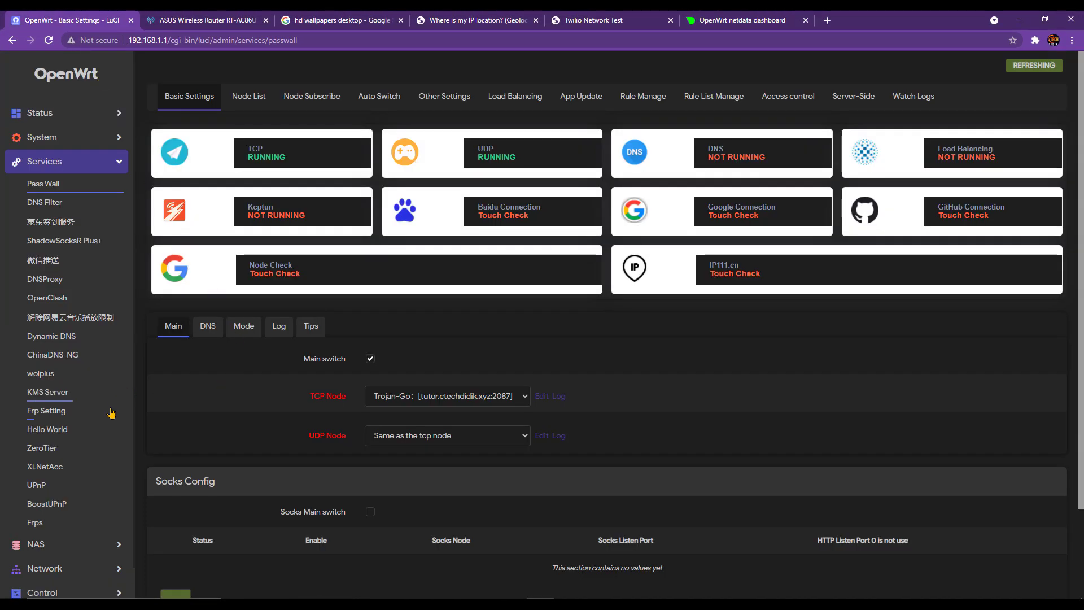
{"action": "scroll", "coordinate": [110, 412], "scroll_direction": "down", "scroll_amount": 1}
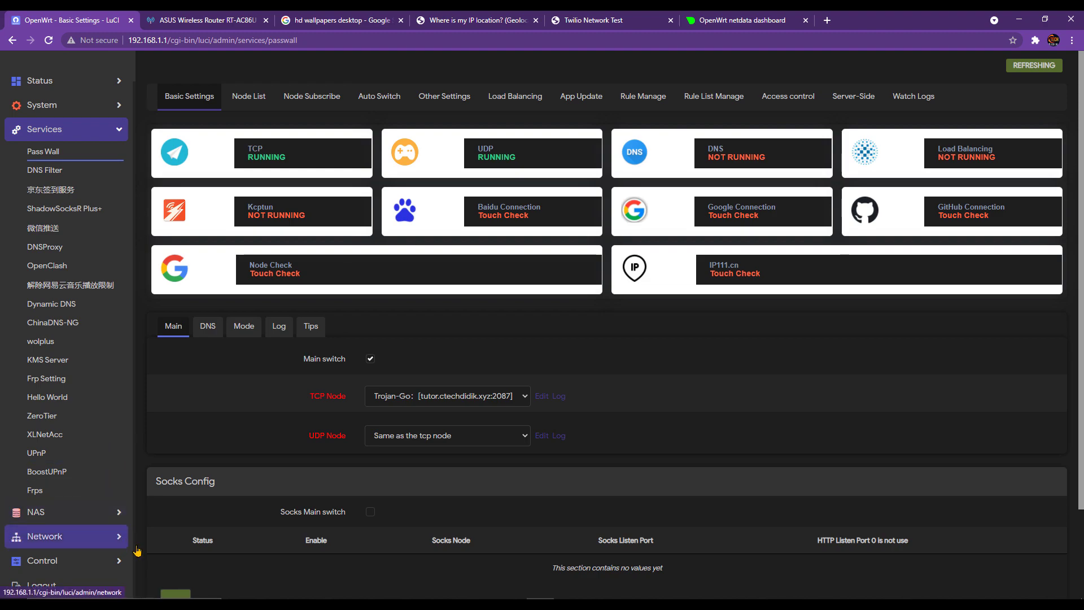
{"action": "scroll", "coordinate": [113, 133], "scroll_direction": "up", "scroll_amount": 1}
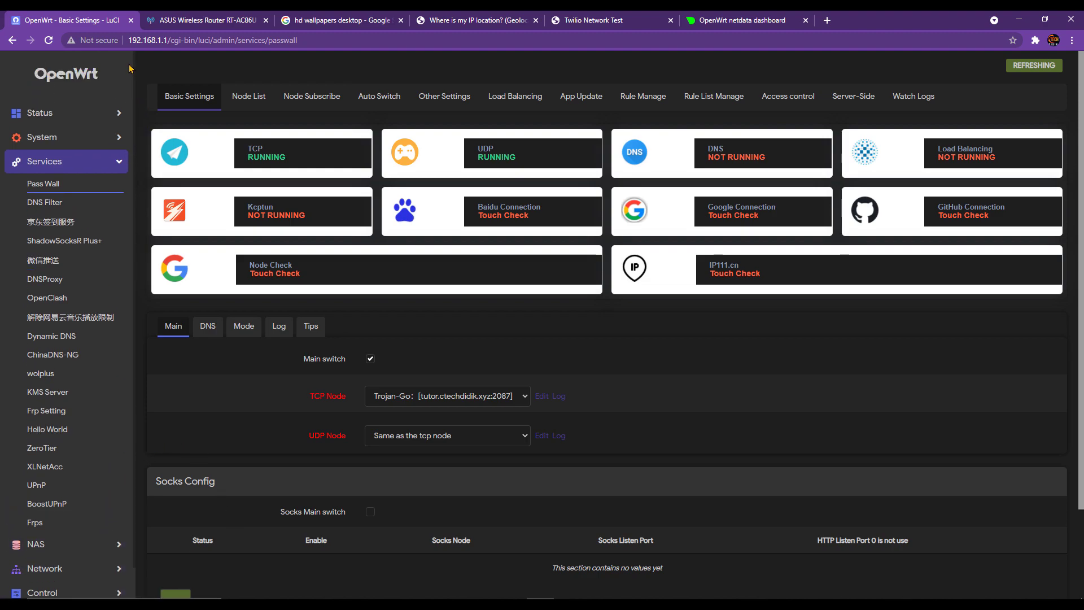
{"action": "left_click", "coordinate": [161, 40]}
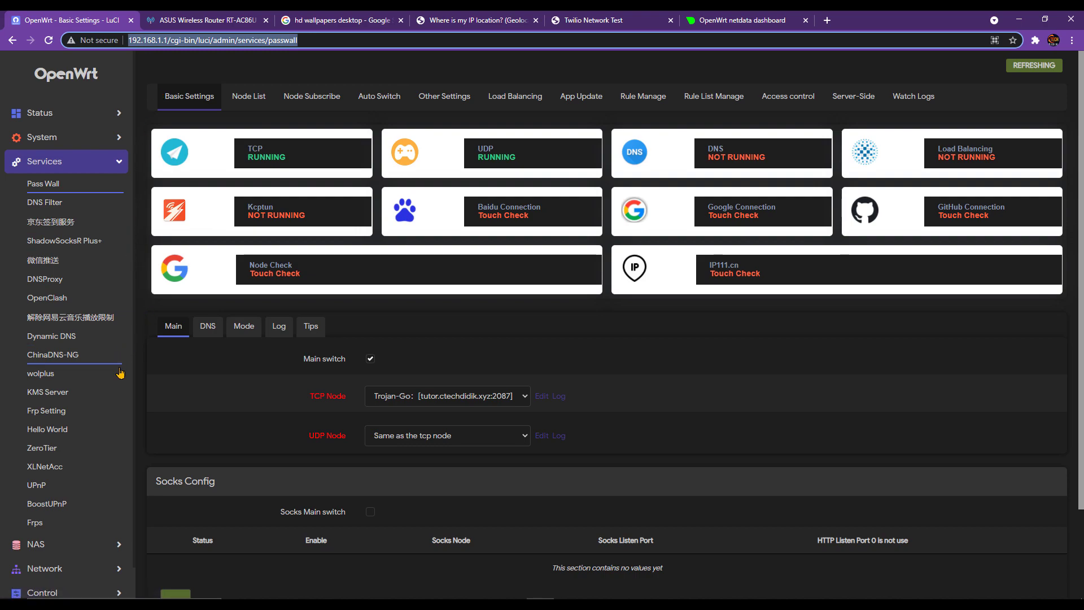
{"action": "scroll", "coordinate": [124, 388], "scroll_direction": "down", "scroll_amount": 1}
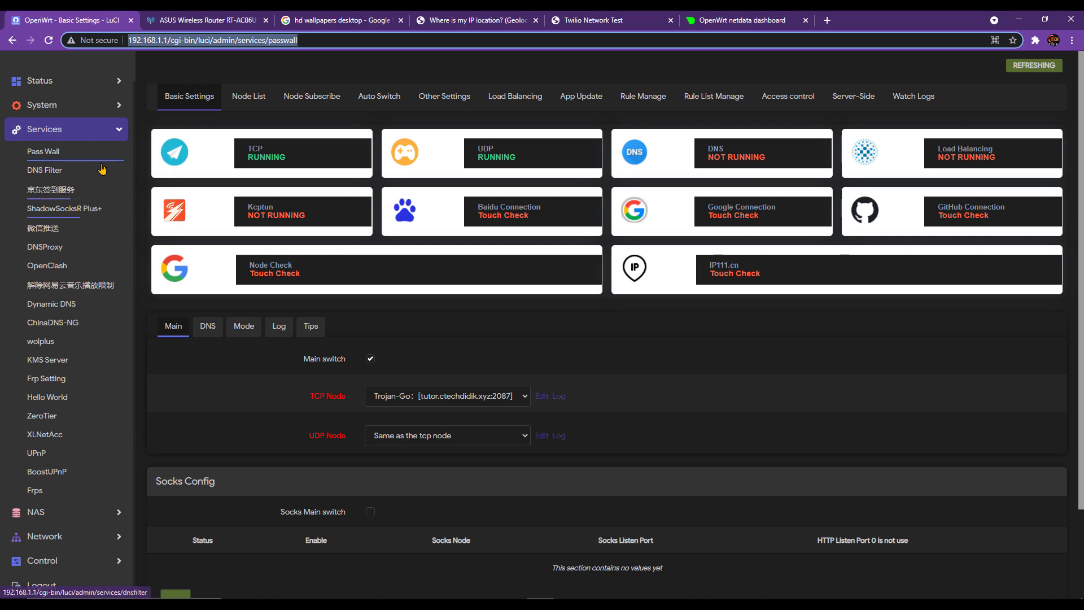
- Open the LAN interface's edit dialog under Network > Interfaces
{"action": "left_click", "coordinate": [162, 44]}
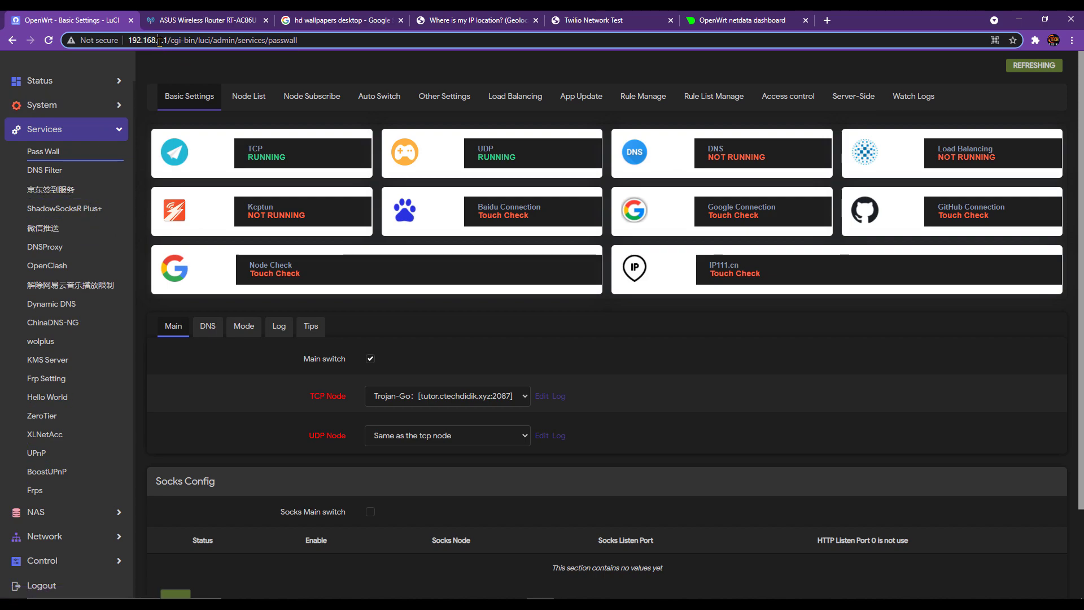
{"action": "left_click", "coordinate": [84, 541]}
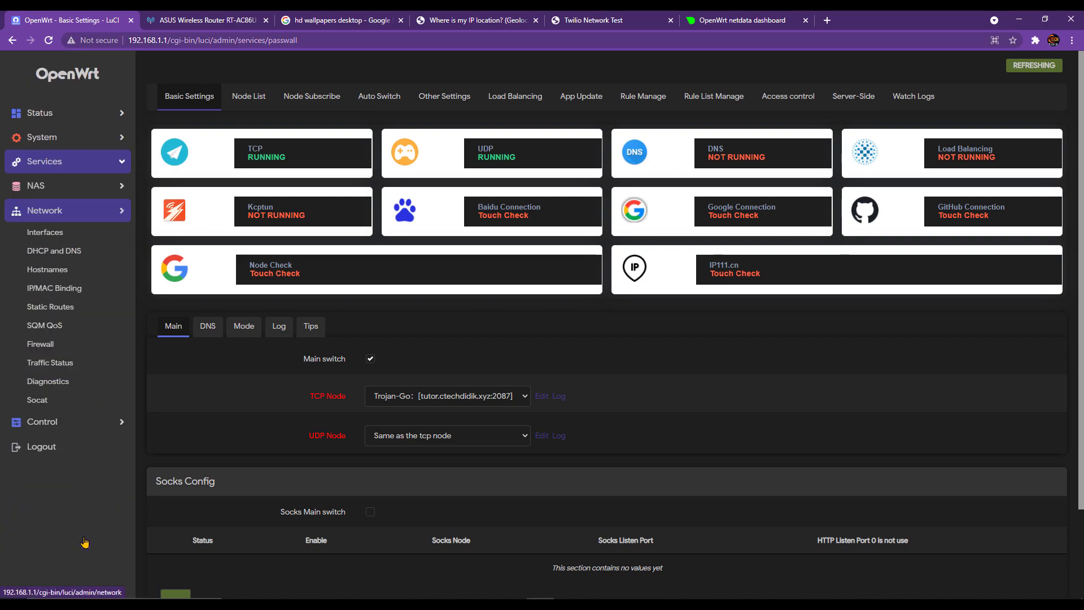
{"action": "left_click", "coordinate": [72, 244]}
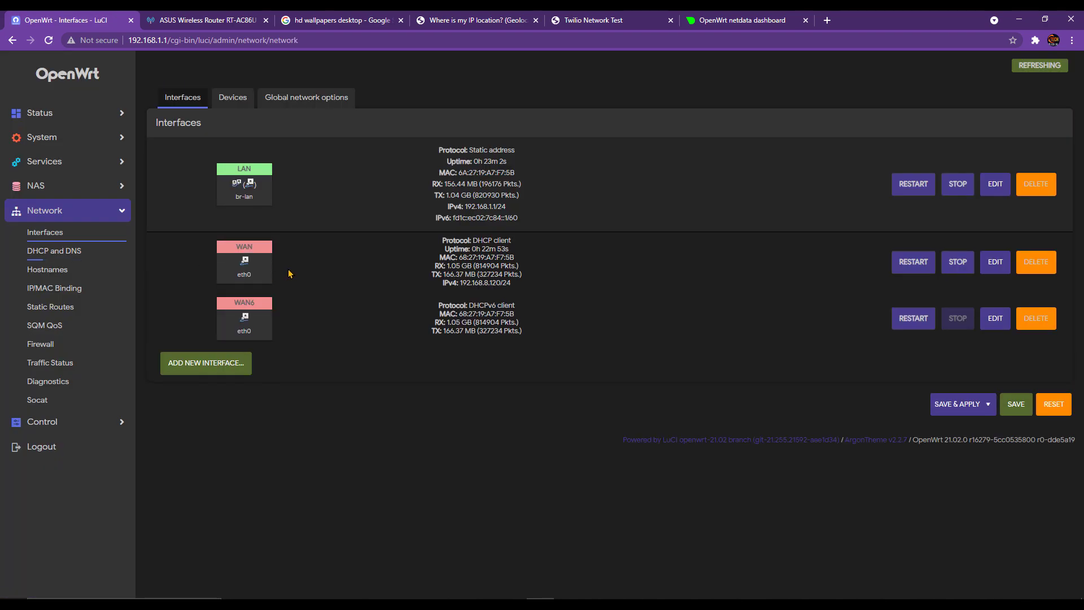
{"action": "left_click", "coordinate": [995, 194]}
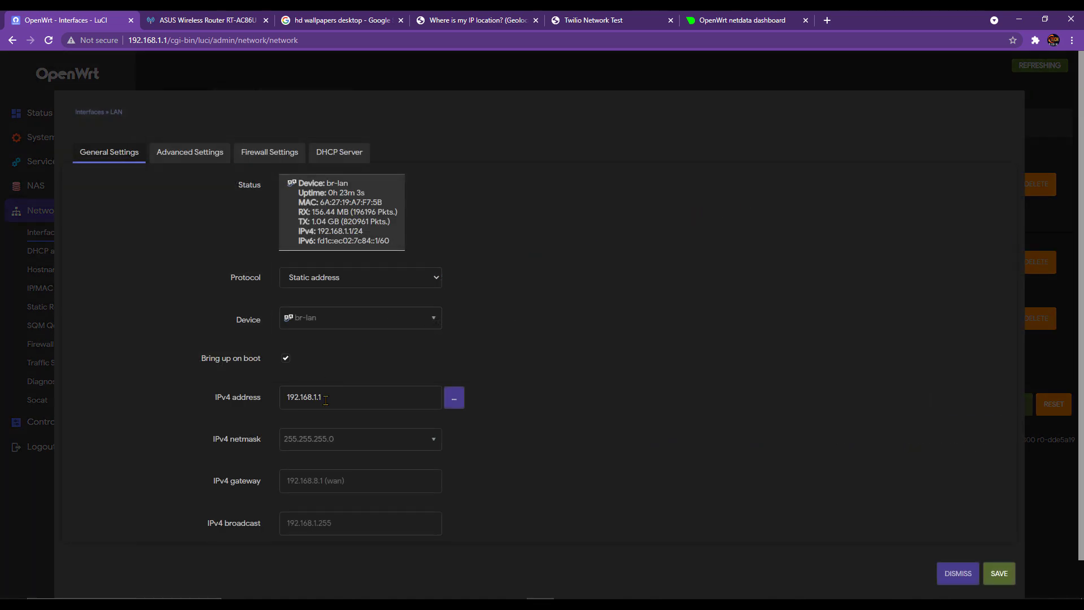
- Change the LAN IPv4 address from 192.168.1.1 to 192.168.2.1 and save it as pending
{"action": "double_click", "coordinate": [353, 398]}
{"action": "left_click", "coordinate": [318, 397]}
{"action": "key", "text": "BackSpace"}
{"action": "type", "text": "2"}
{"action": "left_click", "coordinate": [997, 576]}
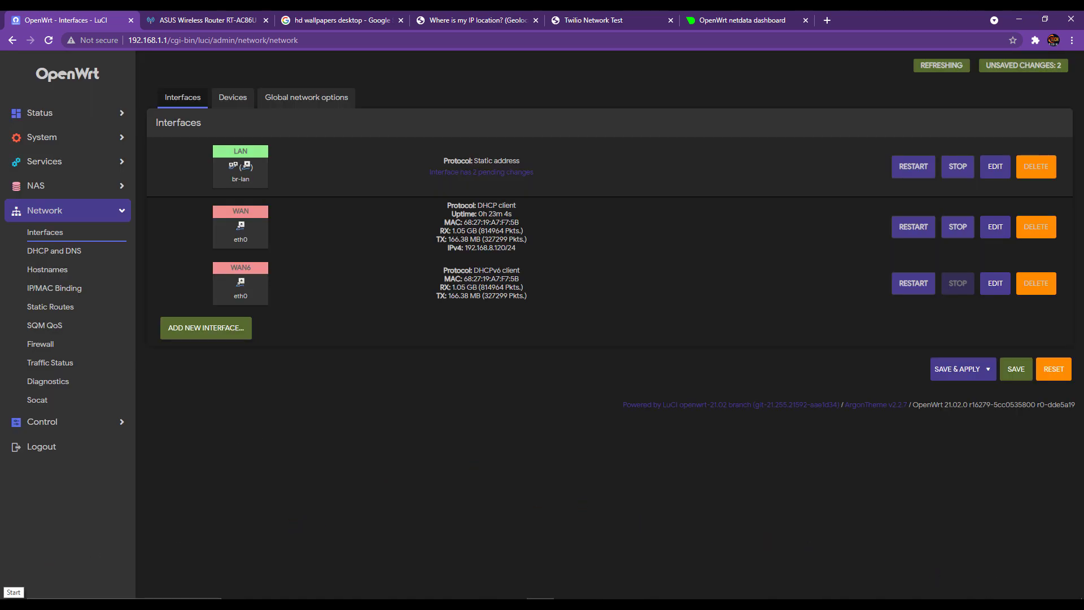
{"action": "key", "text": "super"}
{"action": "key", "text": "super"}
{"action": "key", "text": "super"}
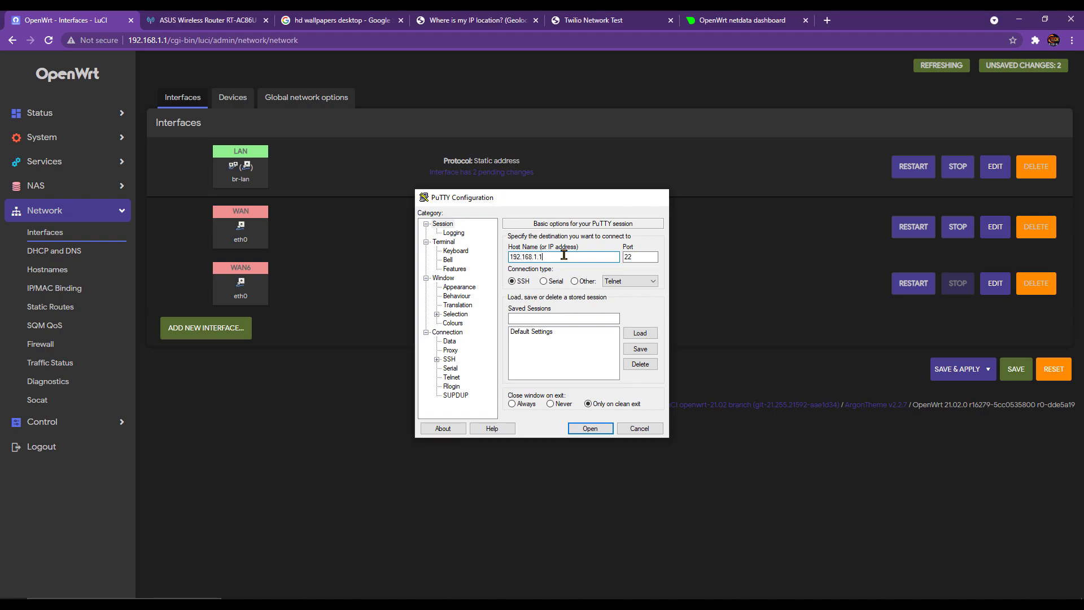
- Log into the router at 192.168.1.1 over SSH as root, trusting its host key
{"action": "key", "text": "Return"}
{"action": "left_click", "coordinate": [255, 260]}
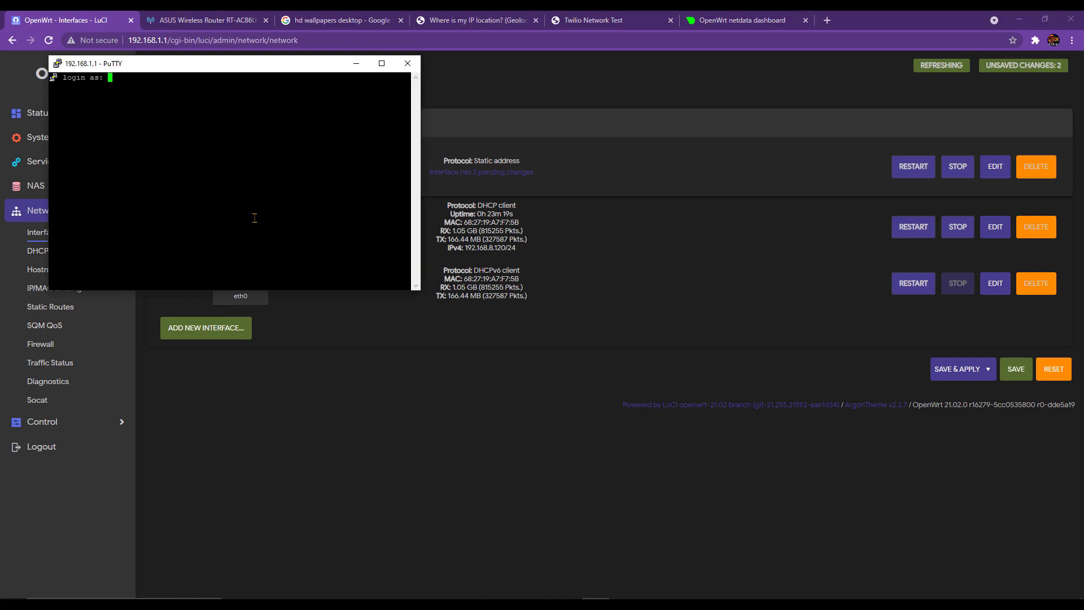
{"action": "type", "text": "root"}
{"action": "key", "text": "Return"}
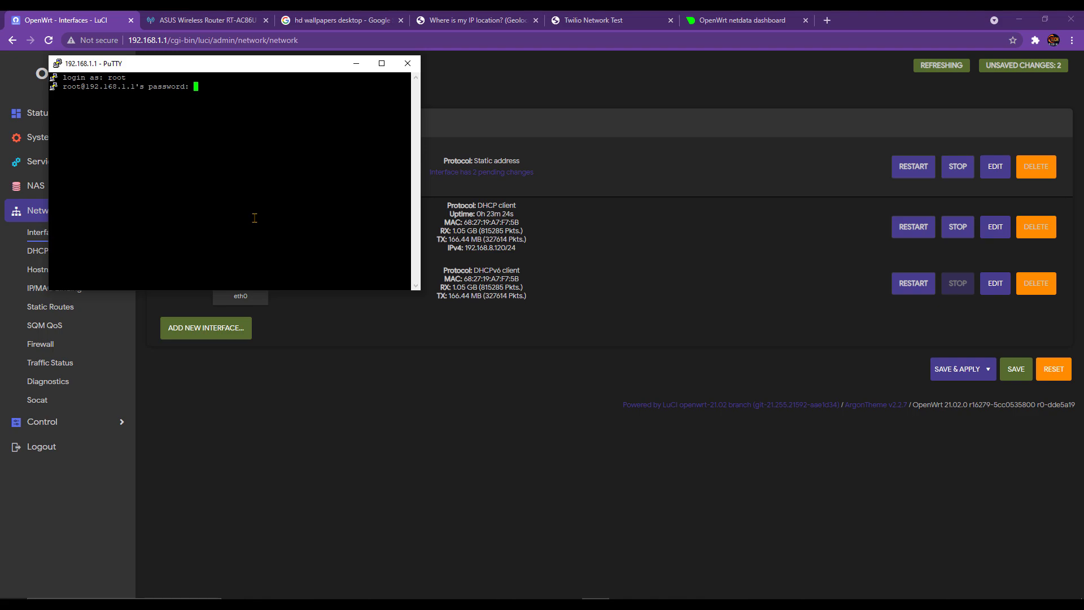
{"action": "key", "text": "Return"}
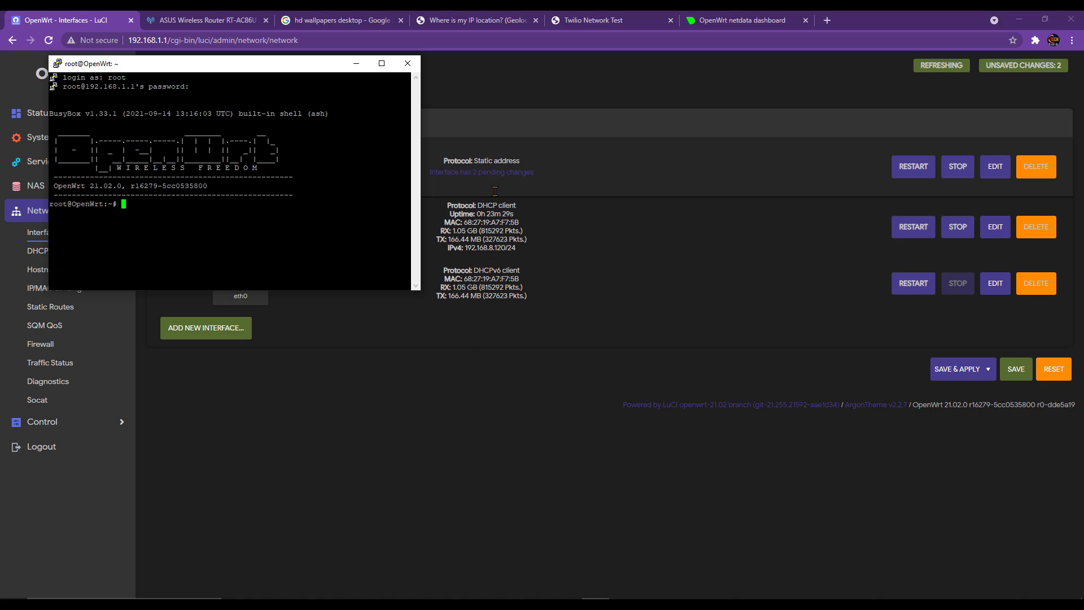
- Copy 'uci del dhcp.lan.ra_slaac' from LuCI's pending changes and run it in the terminal
{"action": "left_click", "coordinate": [574, 121]}
{"action": "left_click", "coordinate": [468, 172]}
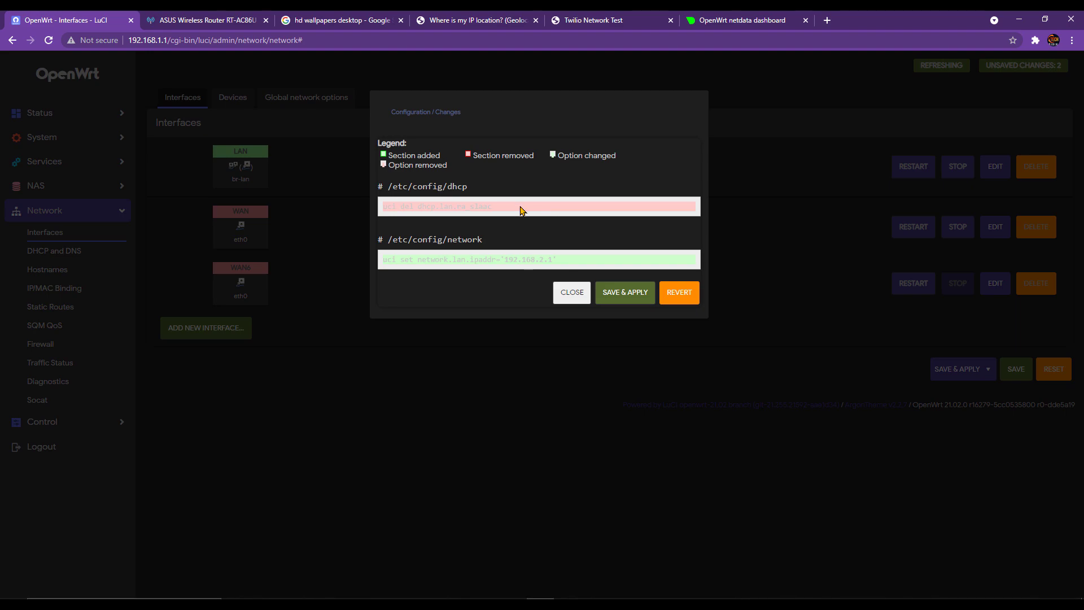
{"action": "triple_click", "coordinate": [468, 207]}
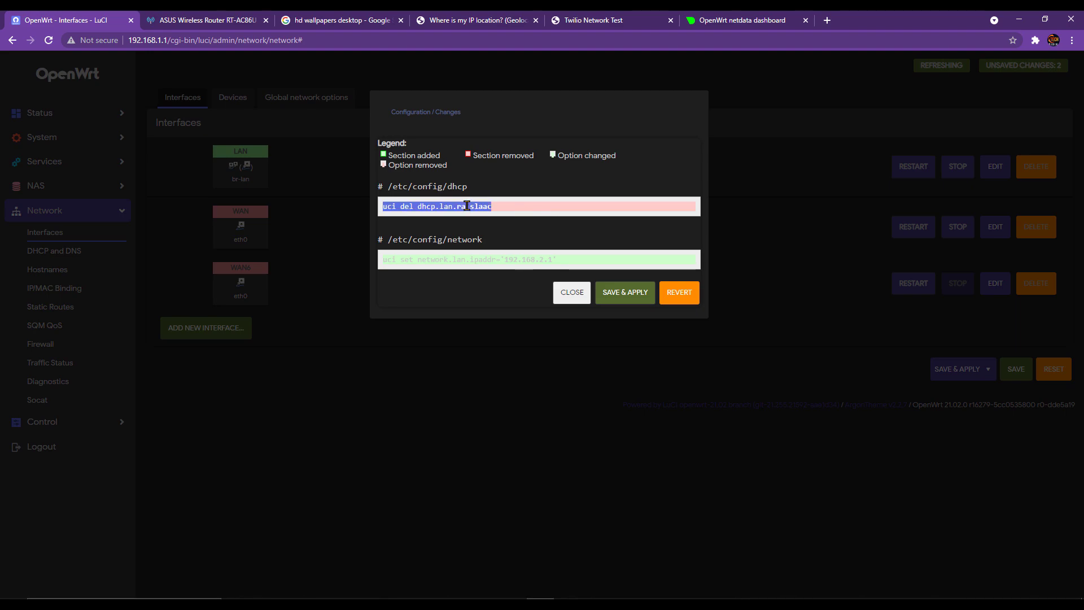
{"action": "key", "text": "ctrl+c"}
{"action": "key", "text": "alt+Tab"}
{"action": "right_click", "coordinate": [278, 243]}
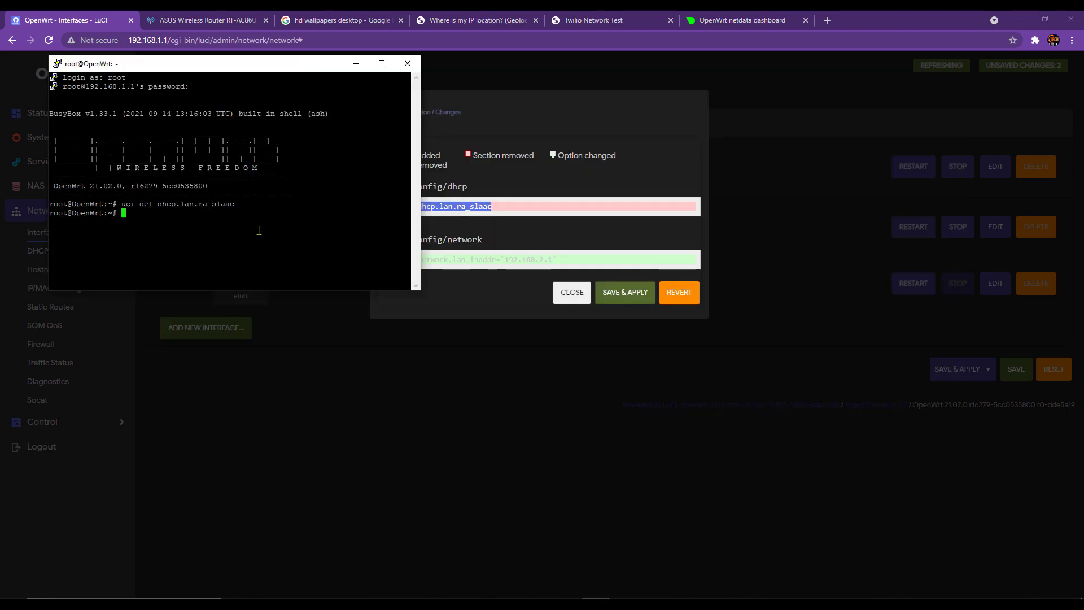
- Copy the uci command setting the LAN address to 192.168.2.1 and run it in the terminal
{"action": "left_click", "coordinate": [496, 260]}
{"action": "triple_click", "coordinate": [496, 260]}
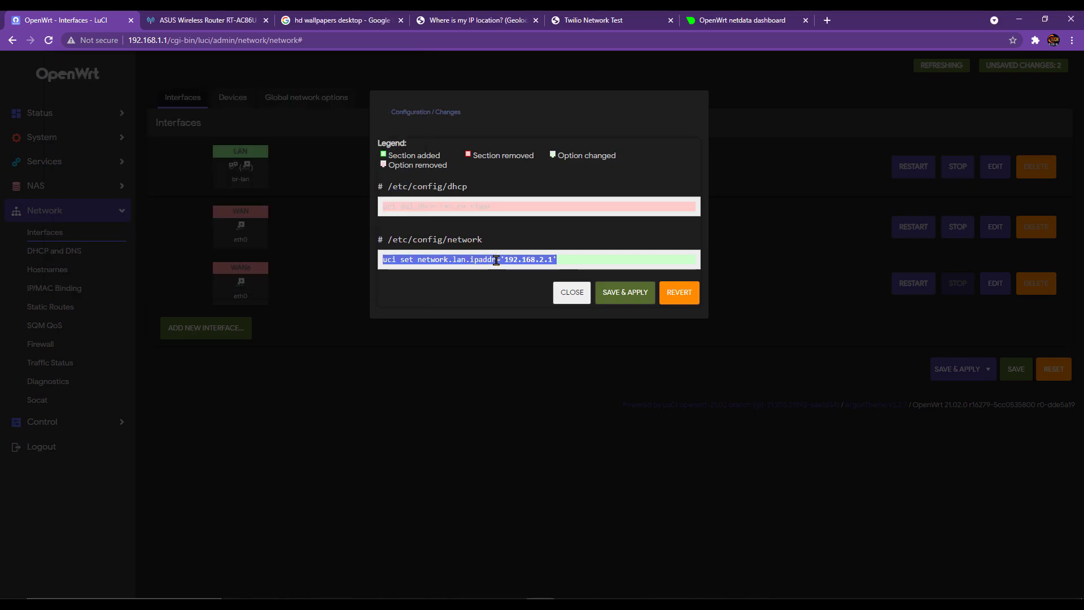
{"action": "key", "text": "ctrl+c"}
{"action": "key", "text": "alt+Tab"}
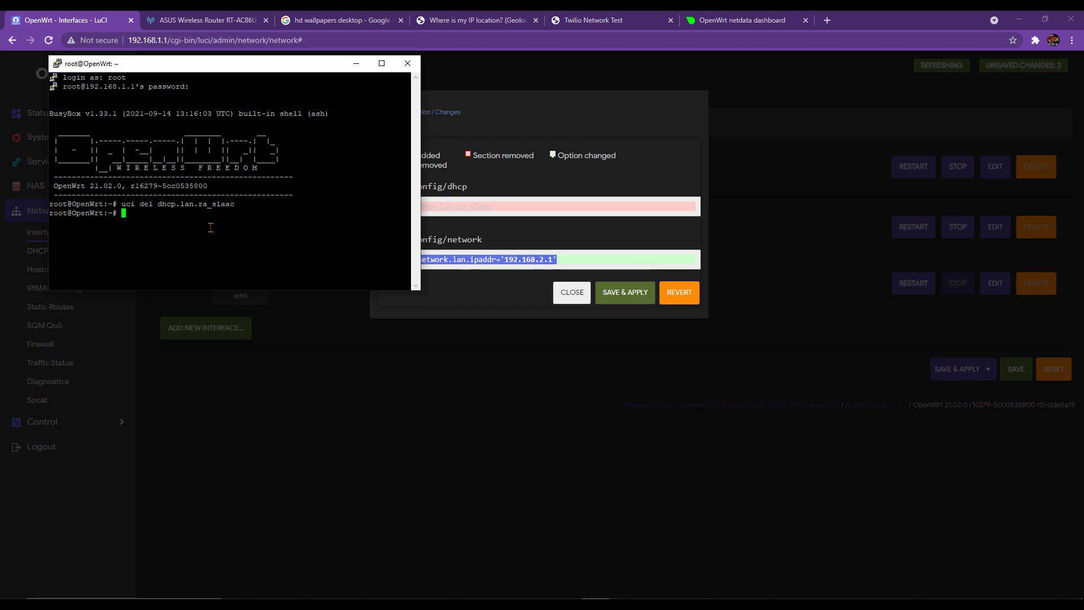
{"action": "right_click", "coordinate": [206, 226]}
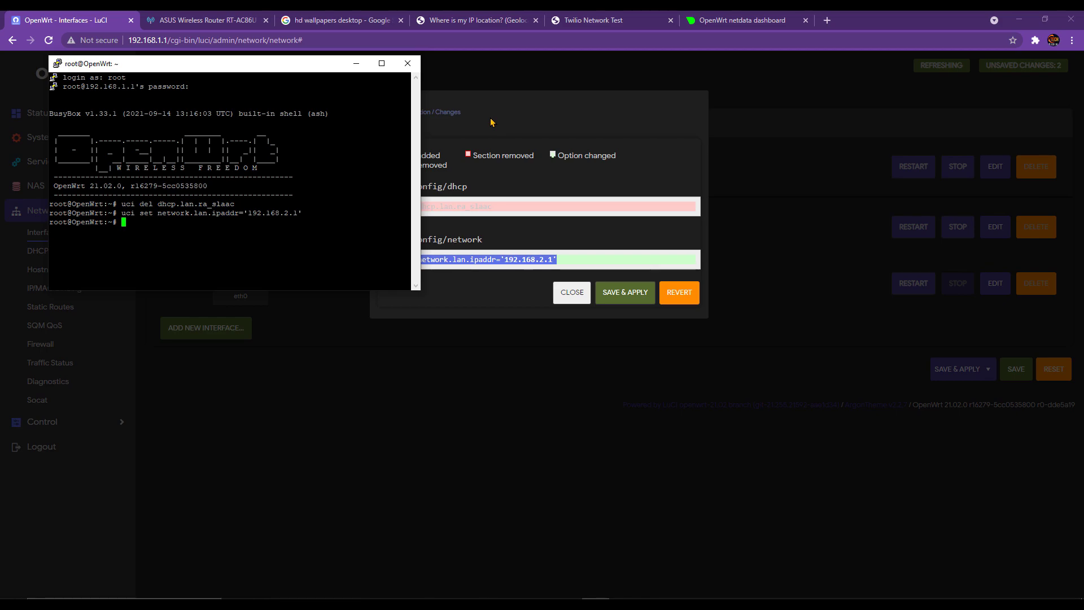
{"action": "left_click", "coordinate": [571, 294]}
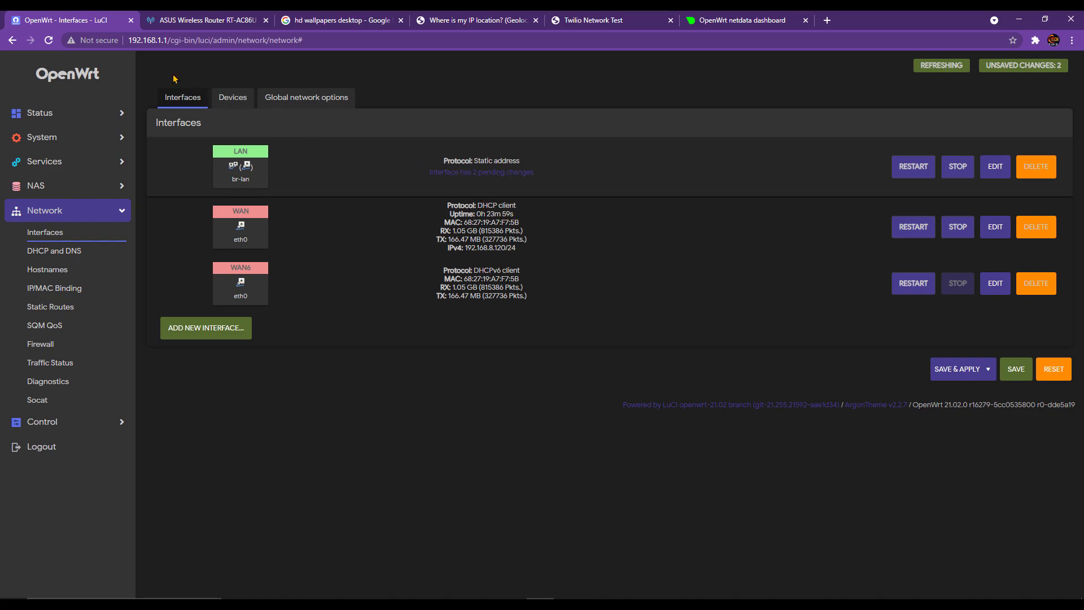
- Reload Interfaces and restart the LAN interface until the XHR request timeout banner appears
{"action": "left_click", "coordinate": [46, 44]}
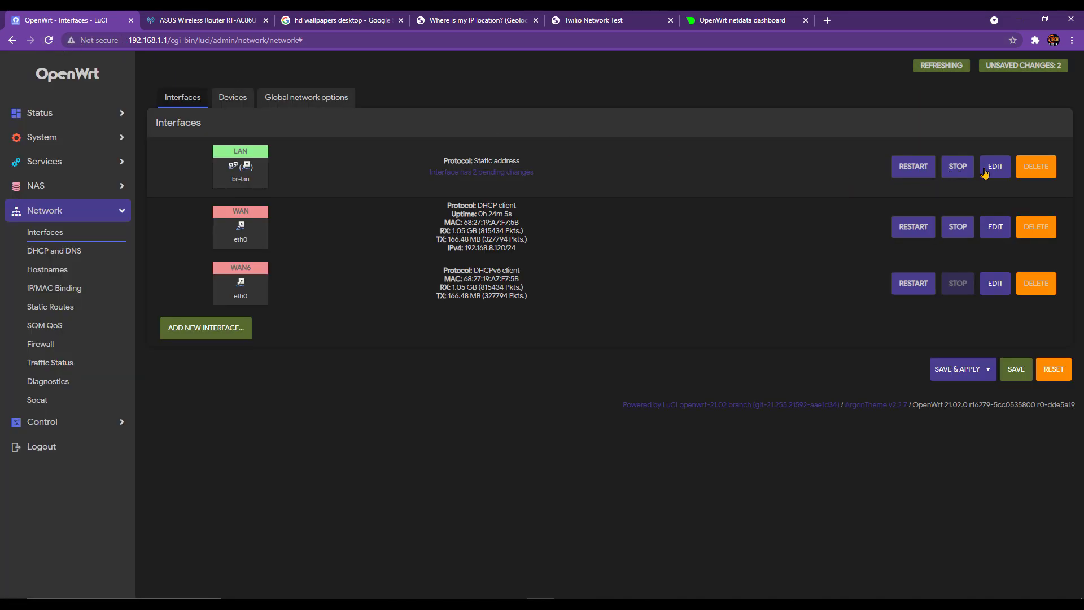
{"action": "left_click", "coordinate": [913, 168]}
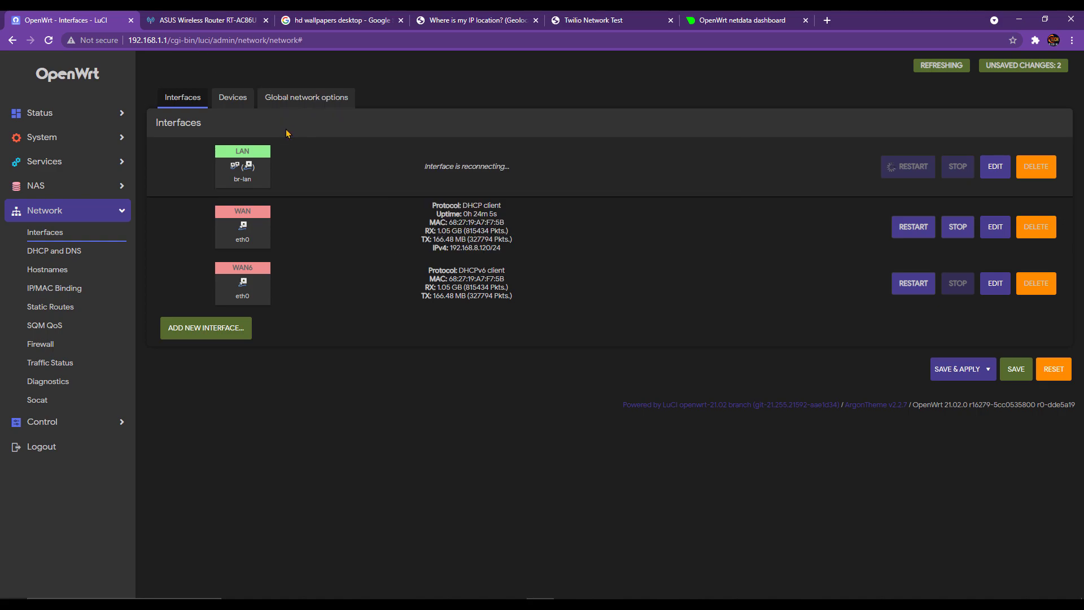
{"action": "mouse_move", "coordinate": [235, 172]}
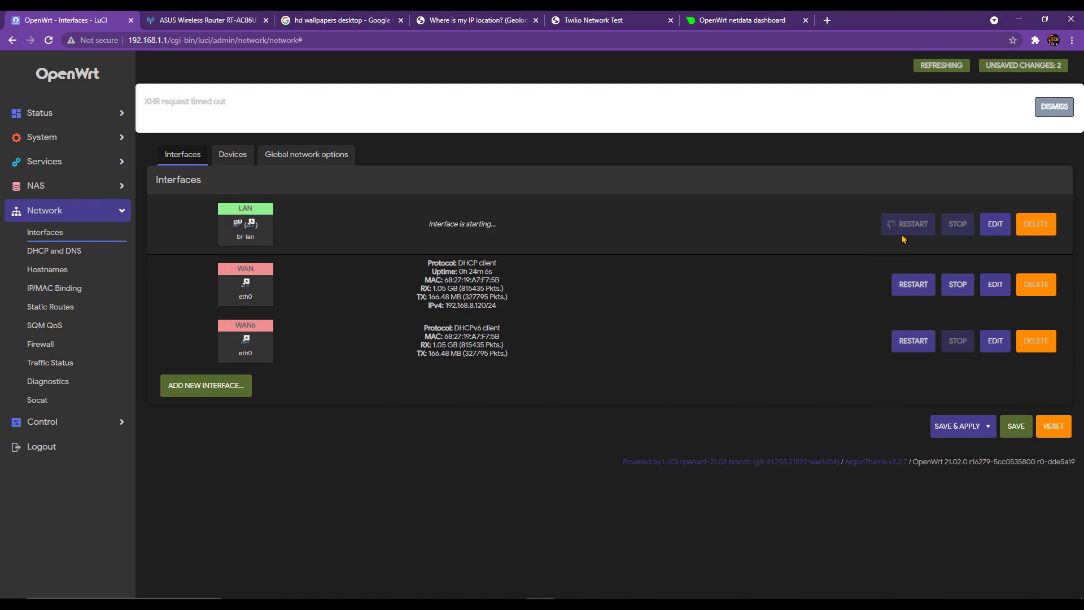
- Reboot the ASUS router from its Network Map and confirm
{"action": "left_click", "coordinate": [205, 21]}
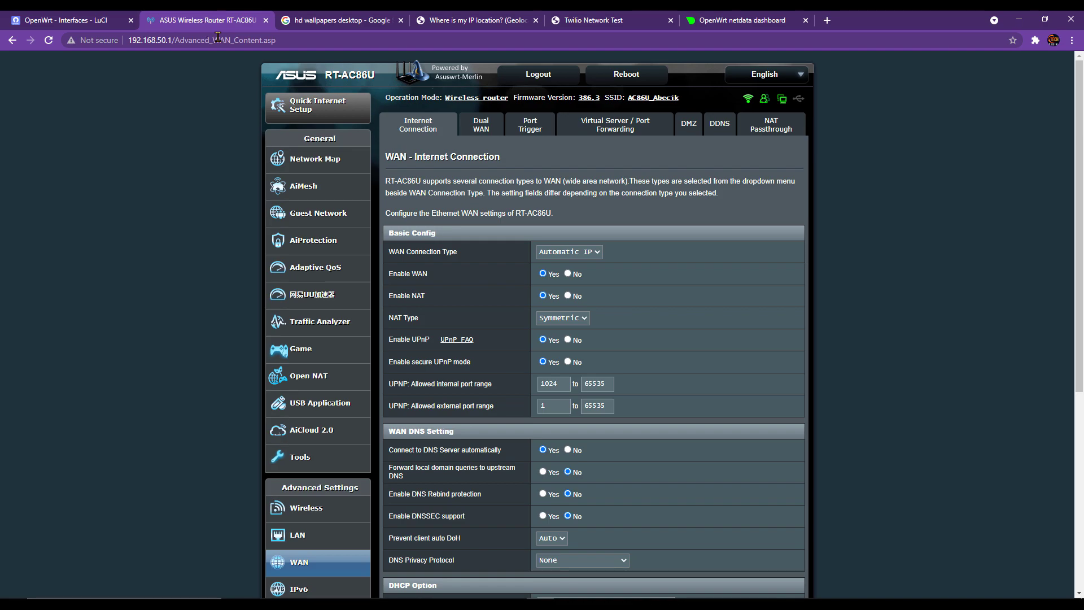
{"action": "left_click", "coordinate": [323, 162]}
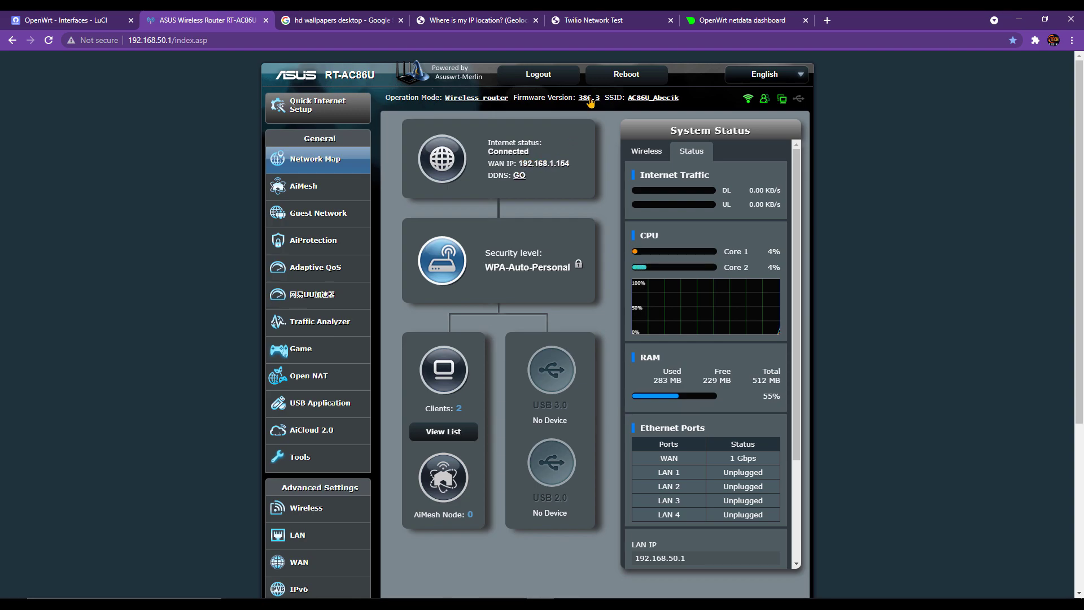
{"action": "left_click", "coordinate": [614, 76]}
{"action": "left_click", "coordinate": [607, 148]}
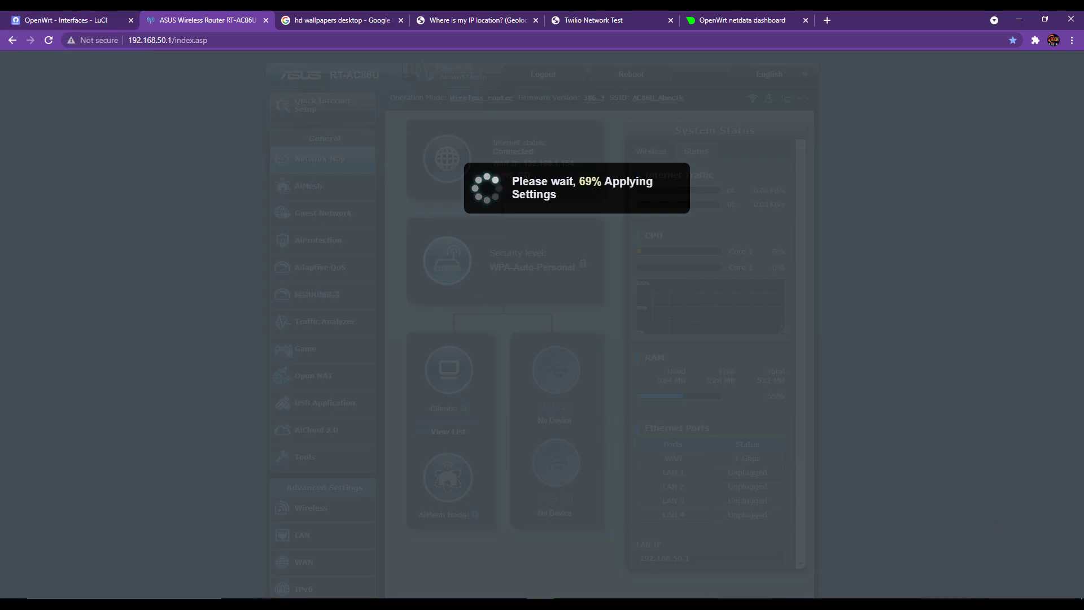
- Sign back into the ASUS router, check its WAN IP 192.168.2.154, and return to OpenWrt
{"action": "left_click", "coordinate": [49, 40]}
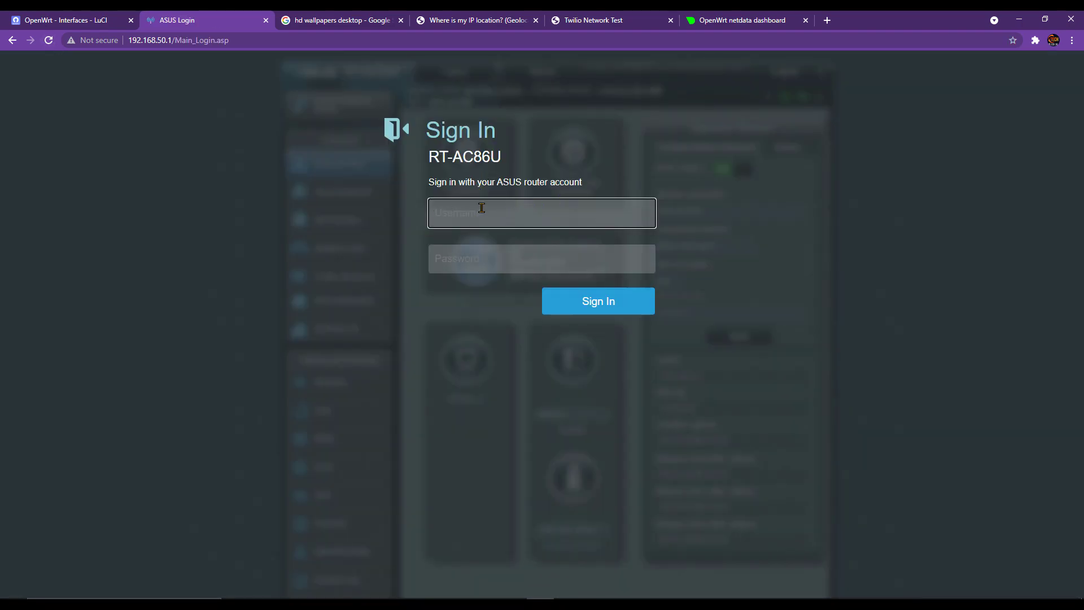
{"action": "type", "text": "admin"}
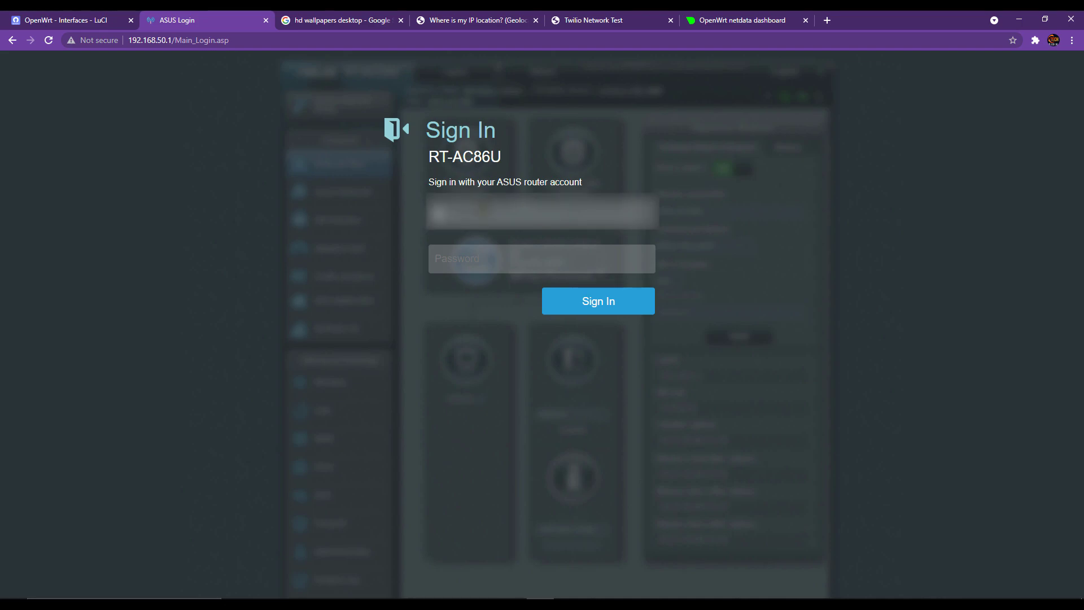
{"action": "type", "text": "•"}
{"action": "key", "text": "Tab"}
{"action": "type", "text": "•"}
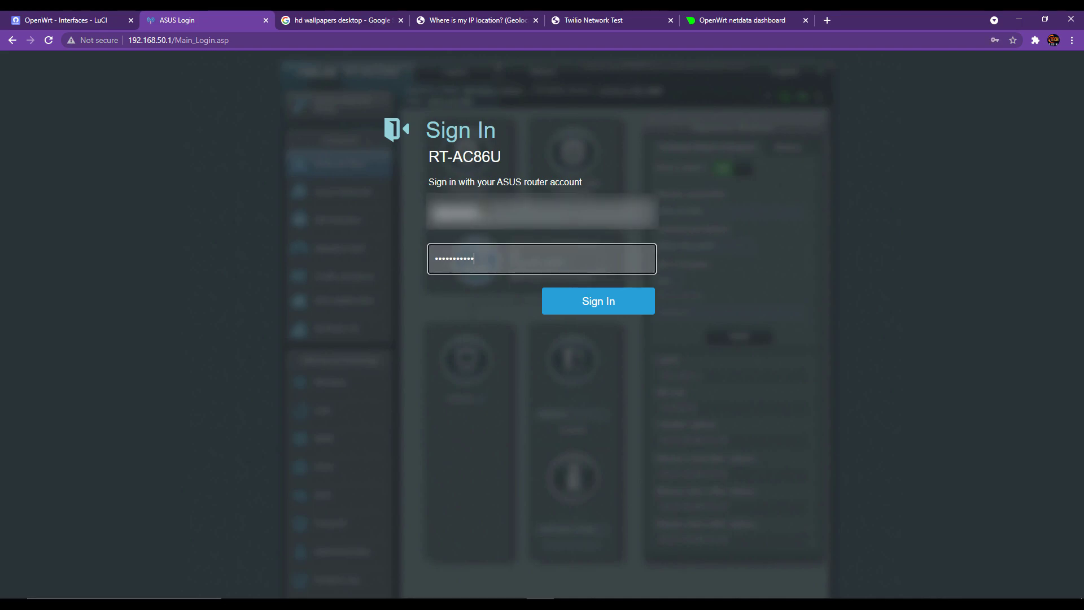
{"action": "key", "text": "Return"}
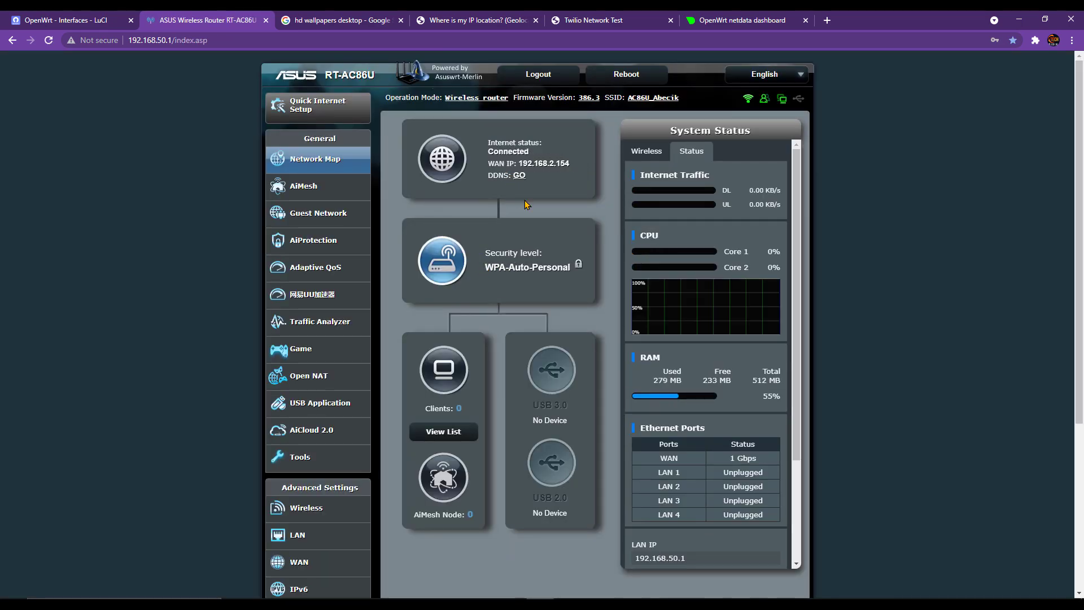
{"action": "left_click", "coordinate": [551, 165]}
{"action": "left_click_drag", "start_coordinate": [549, 162], "coordinate": [556, 161]}
{"action": "left_click", "coordinate": [85, 20]}
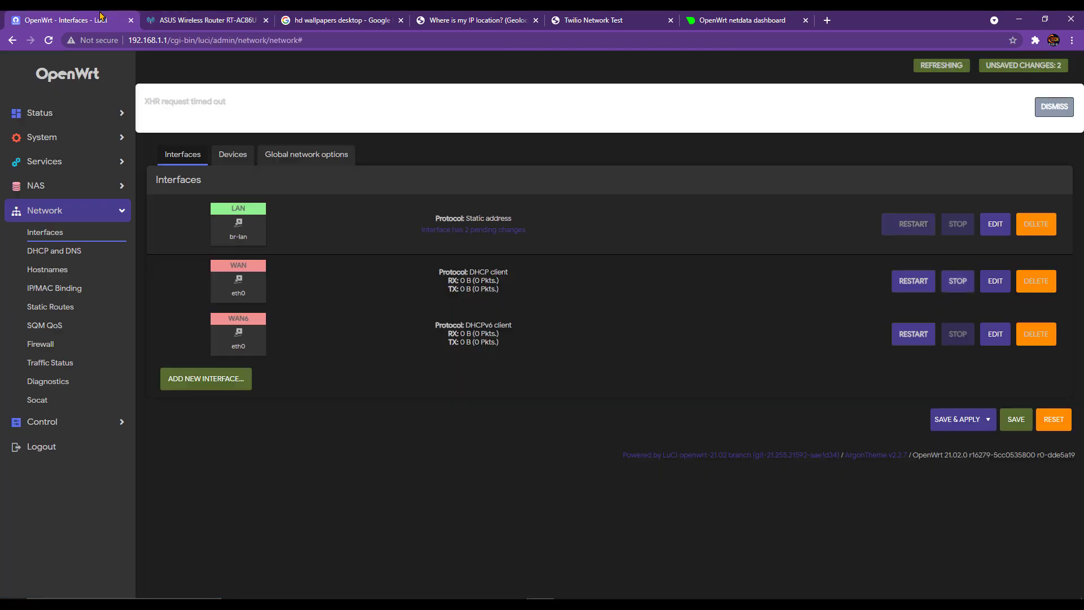
- Change the browser address from 192.168.1.1 to 192.168.2.1 and load it
{"action": "left_click", "coordinate": [49, 41]}
{"action": "left_click", "coordinate": [161, 41]}
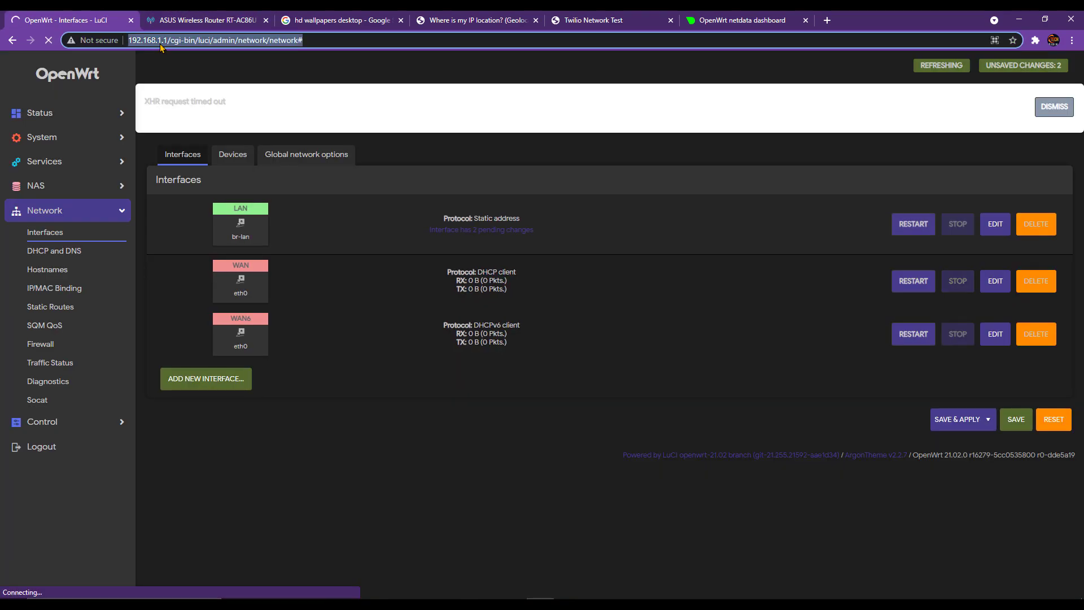
{"action": "key", "text": "BackSpace"}
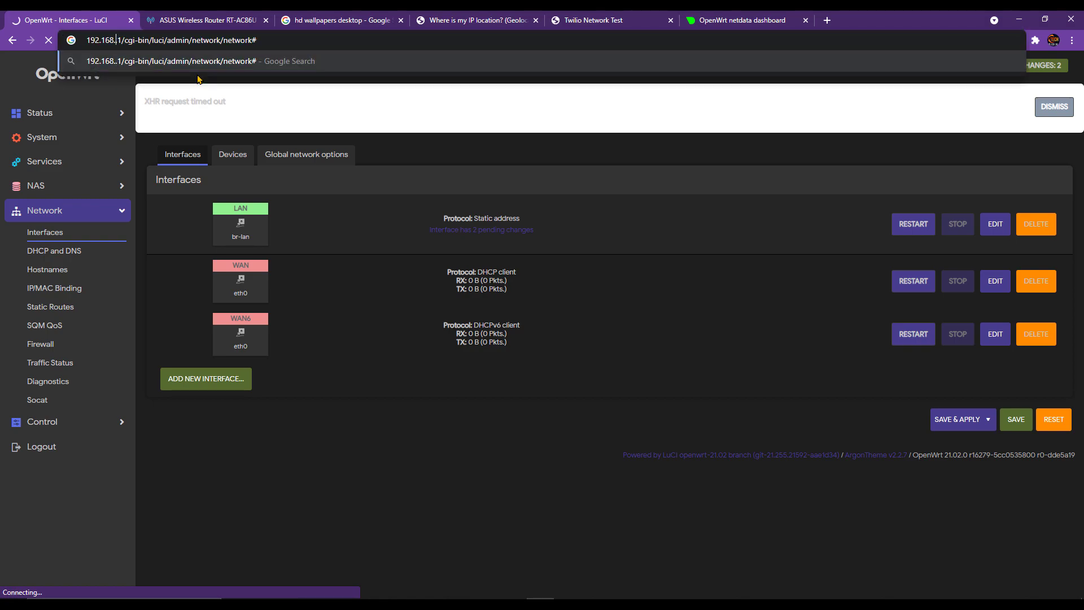
{"action": "type", "text": "2"}
{"action": "key", "text": "Return"}
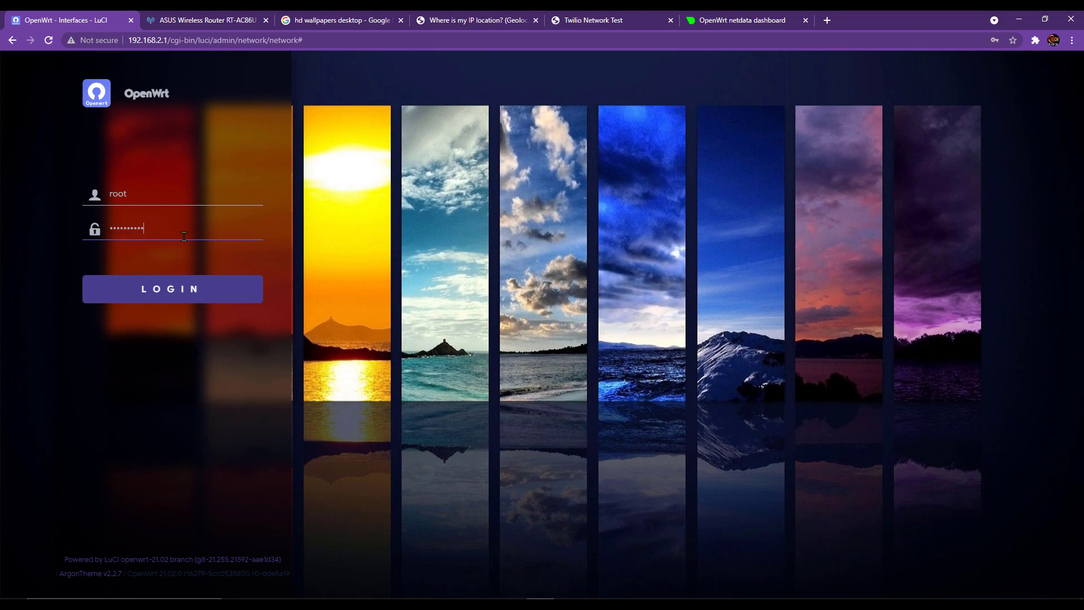
- Log into LuCI at 192.168.2.1 and dismiss Chrome's save-password offer
{"action": "type", "text": "••"}
{"action": "key", "text": "Return"}
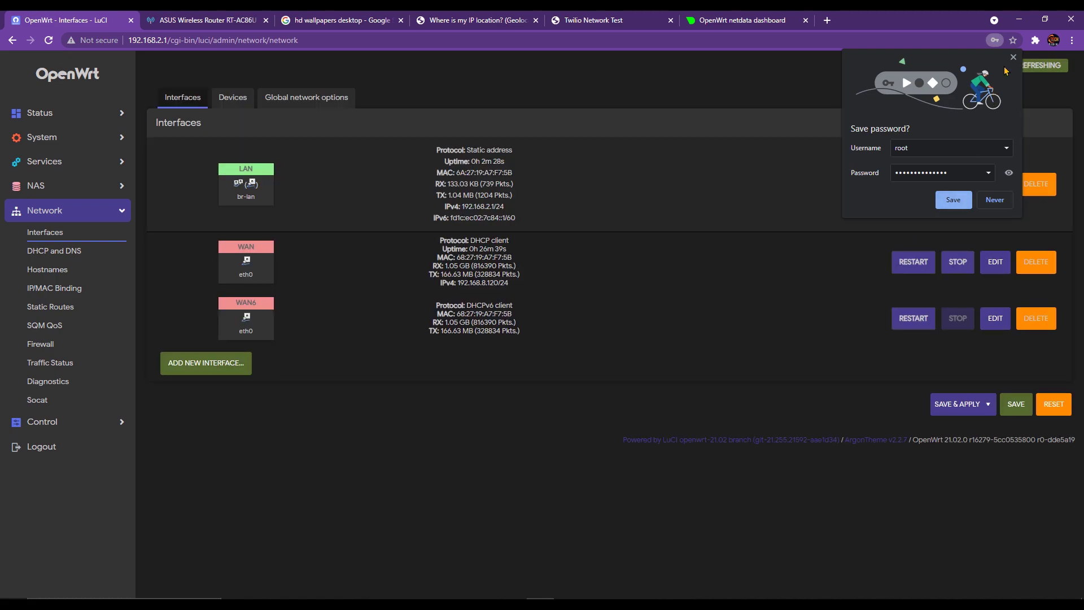
{"action": "left_click", "coordinate": [1013, 59]}
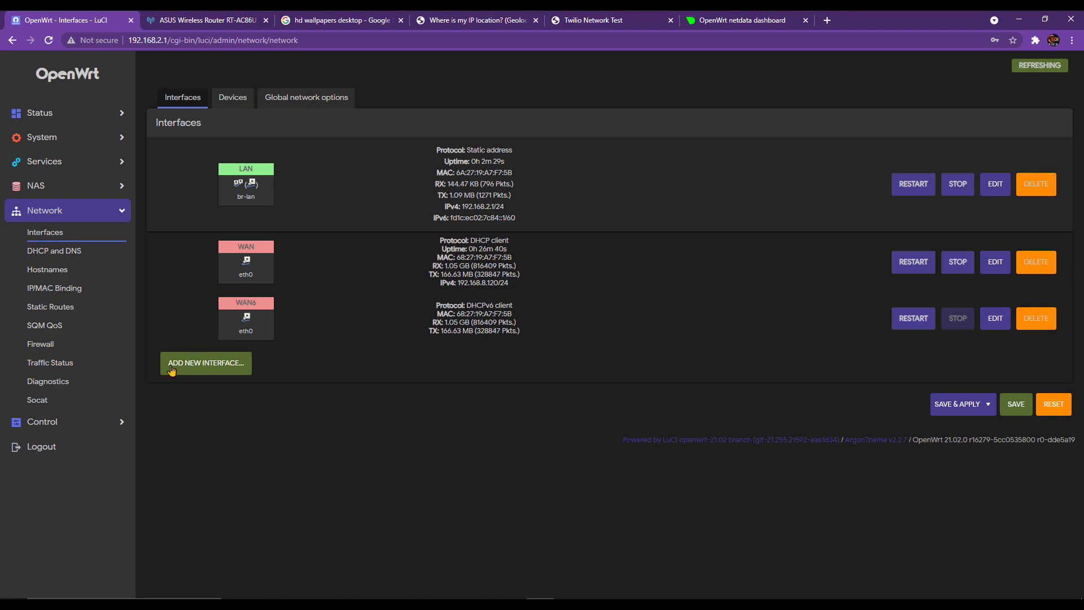
- Expand the Control, NAS, Services, System, Network and Status sidebar sections, then view WireGuard status
{"action": "left_click", "coordinate": [76, 423]}
{"action": "left_click", "coordinate": [81, 185]}
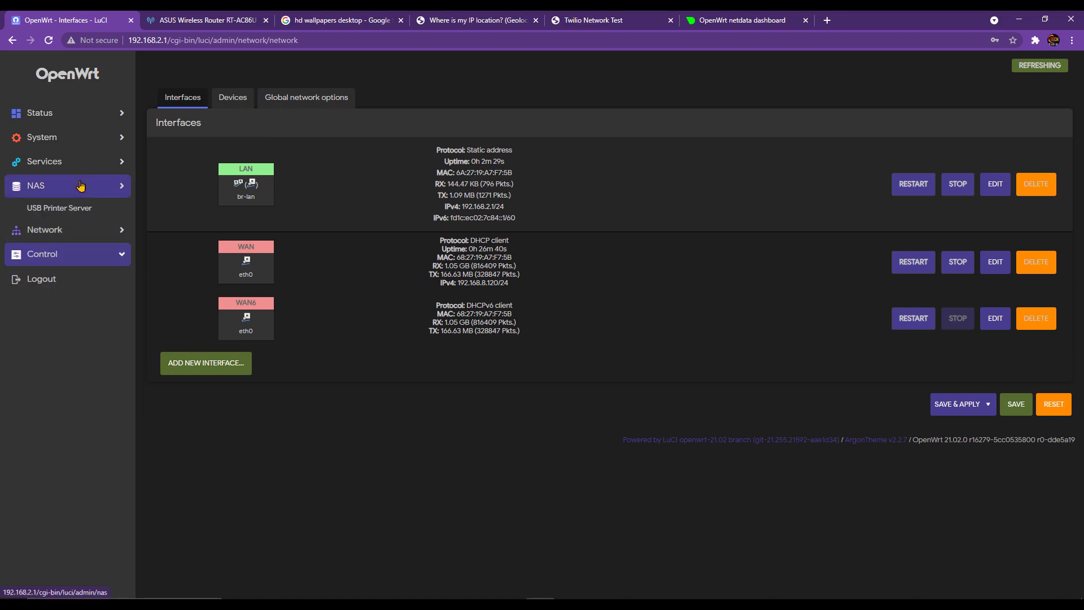
{"action": "left_click", "coordinate": [91, 165]}
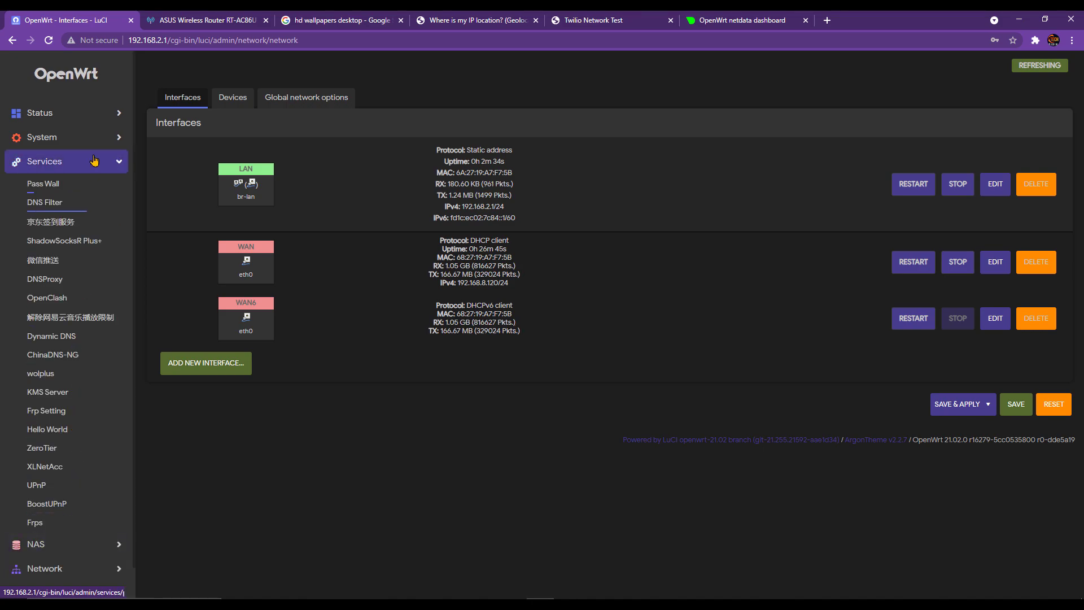
{"action": "left_click", "coordinate": [88, 137]}
{"action": "left_click", "coordinate": [85, 459]}
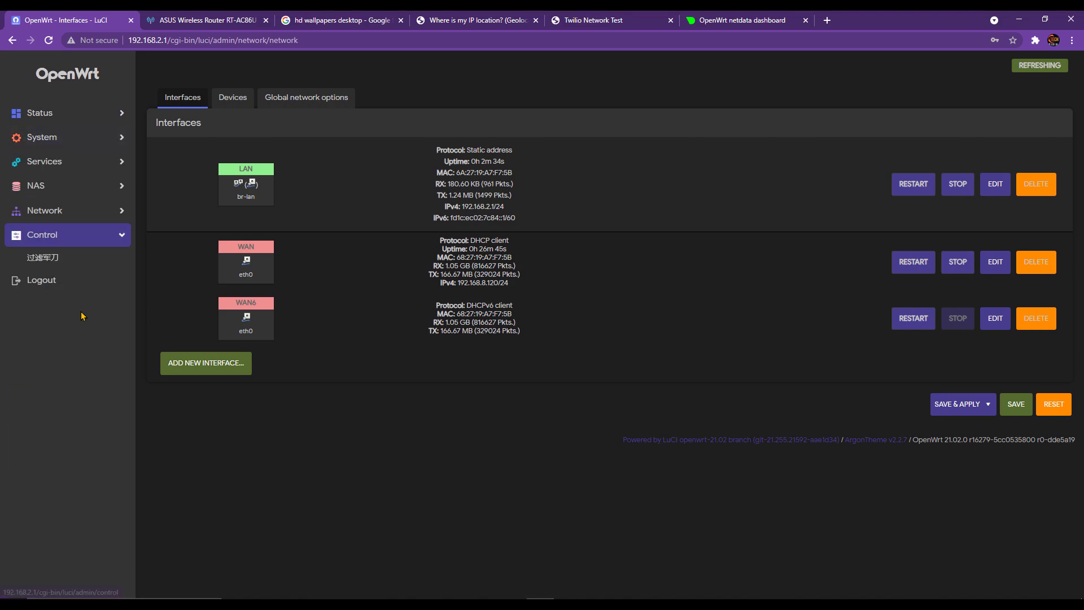
{"action": "left_click", "coordinate": [68, 210]}
{"action": "left_click", "coordinate": [73, 185]}
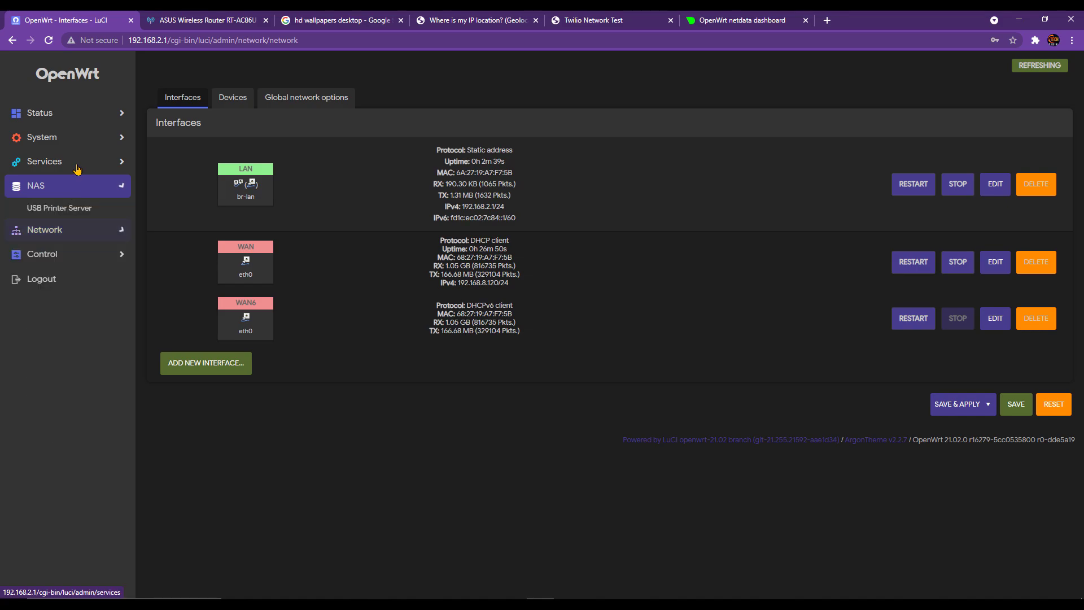
{"action": "left_click", "coordinate": [77, 165]}
{"action": "left_click", "coordinate": [83, 140]}
{"action": "left_click", "coordinate": [80, 114]}
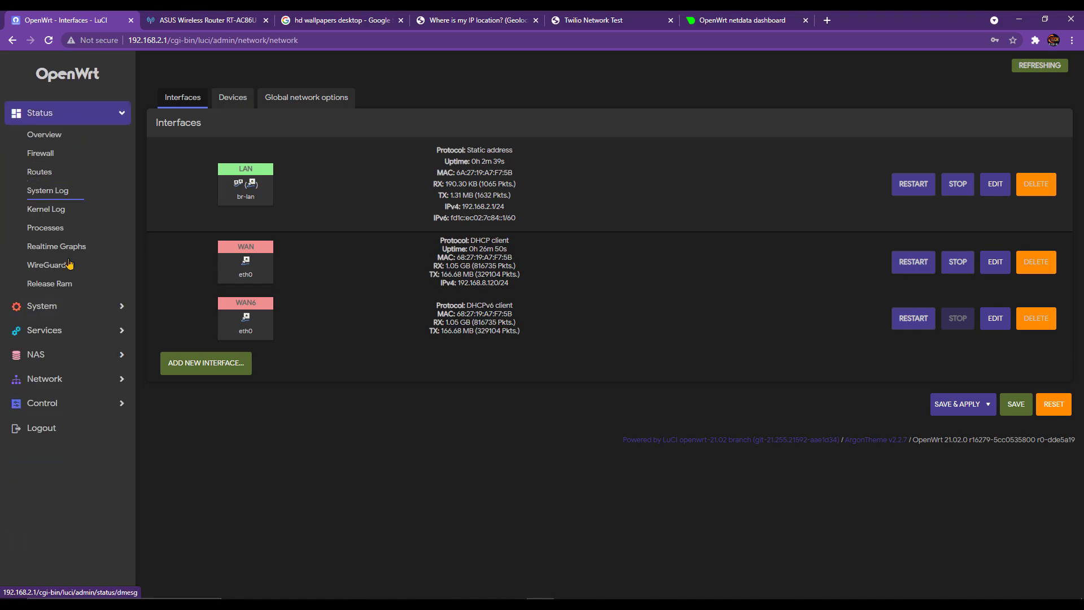
{"action": "left_click", "coordinate": [47, 265]}
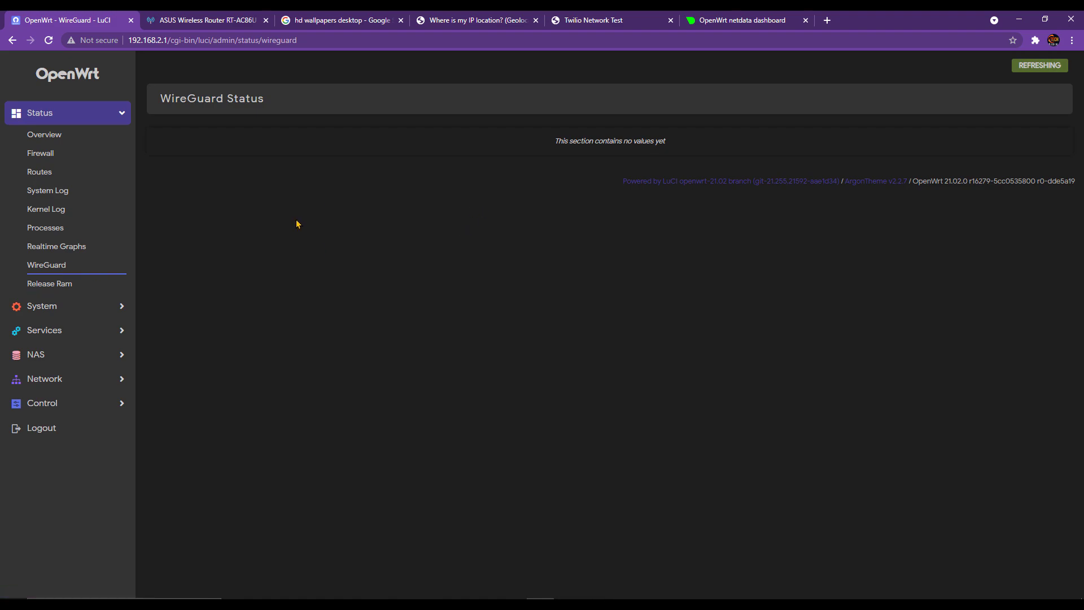
- Check Network > Interfaces showing LAN on 192.168.2.1/24, then go to Status > Overview
{"action": "left_click", "coordinate": [62, 313]}
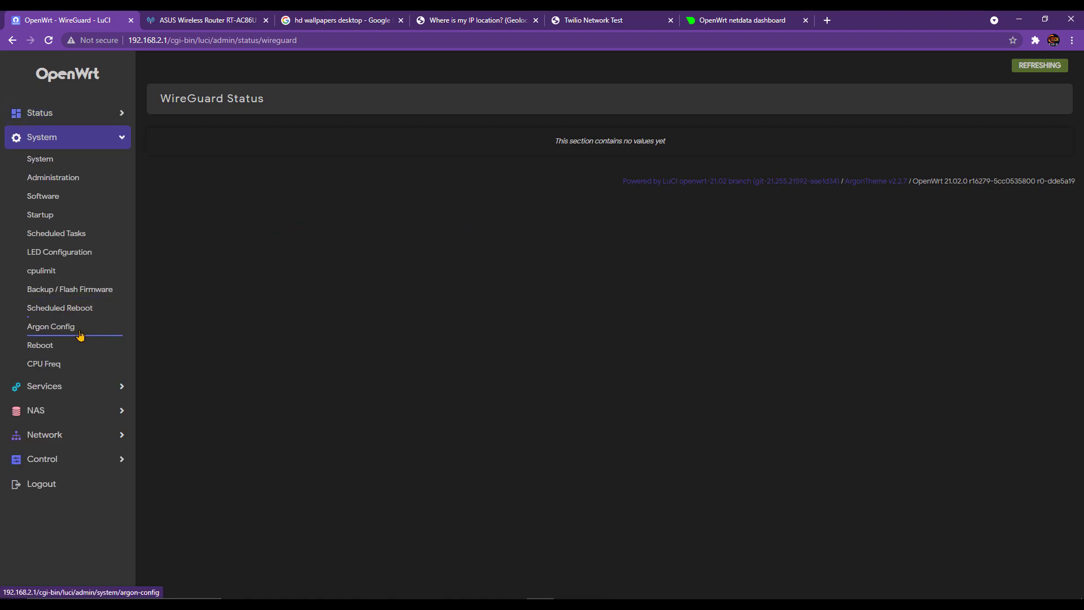
{"action": "left_click", "coordinate": [85, 385]}
{"action": "left_click", "coordinate": [81, 135]}
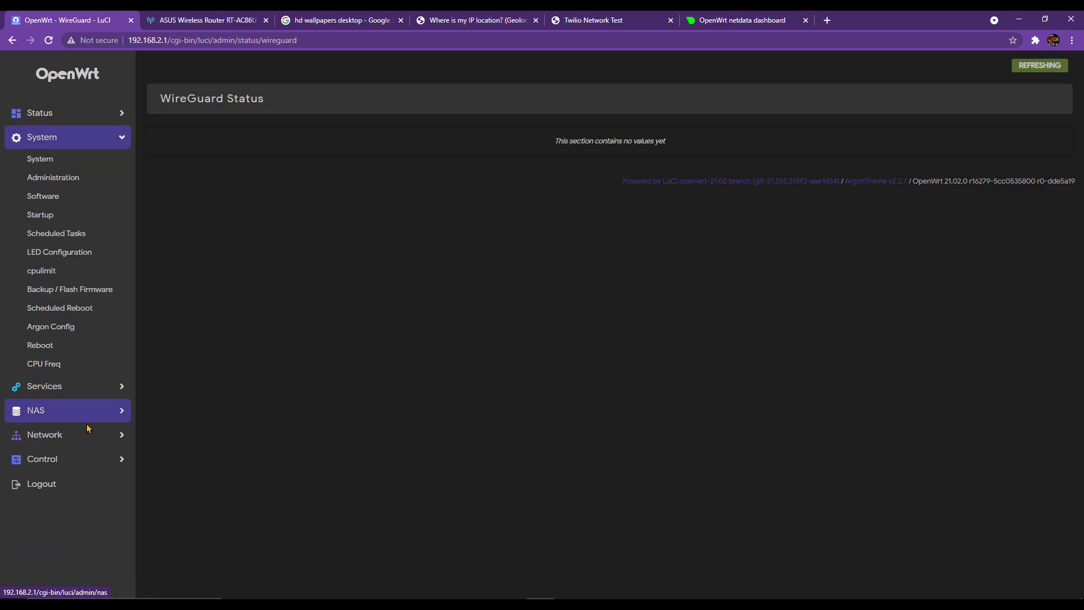
{"action": "left_click", "coordinate": [86, 433]}
{"action": "left_click", "coordinate": [79, 234]}
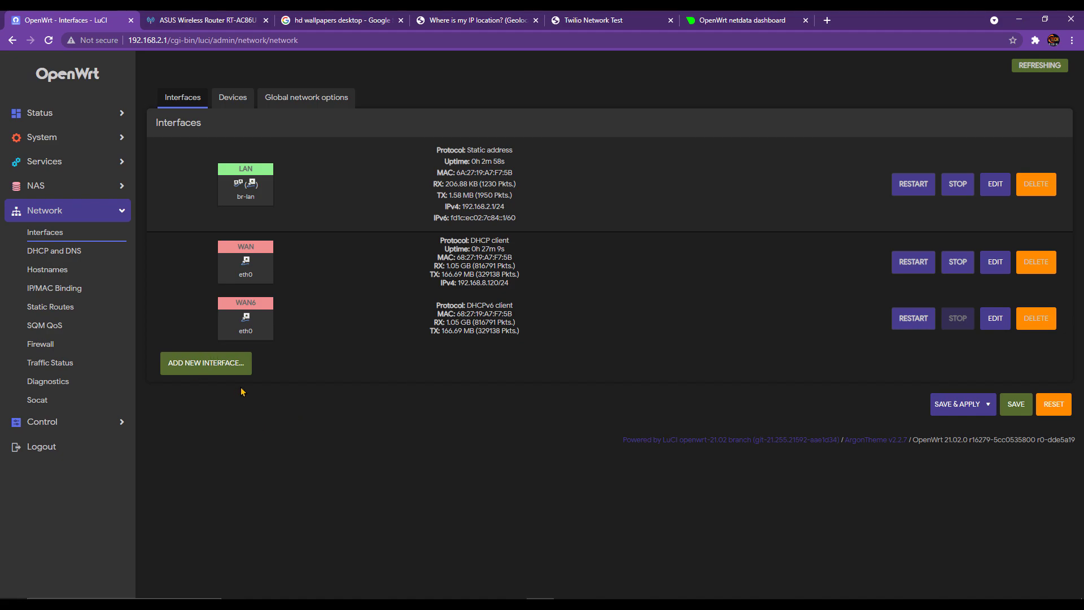
{"action": "left_click", "coordinate": [81, 113]}
{"action": "left_click", "coordinate": [46, 134]}
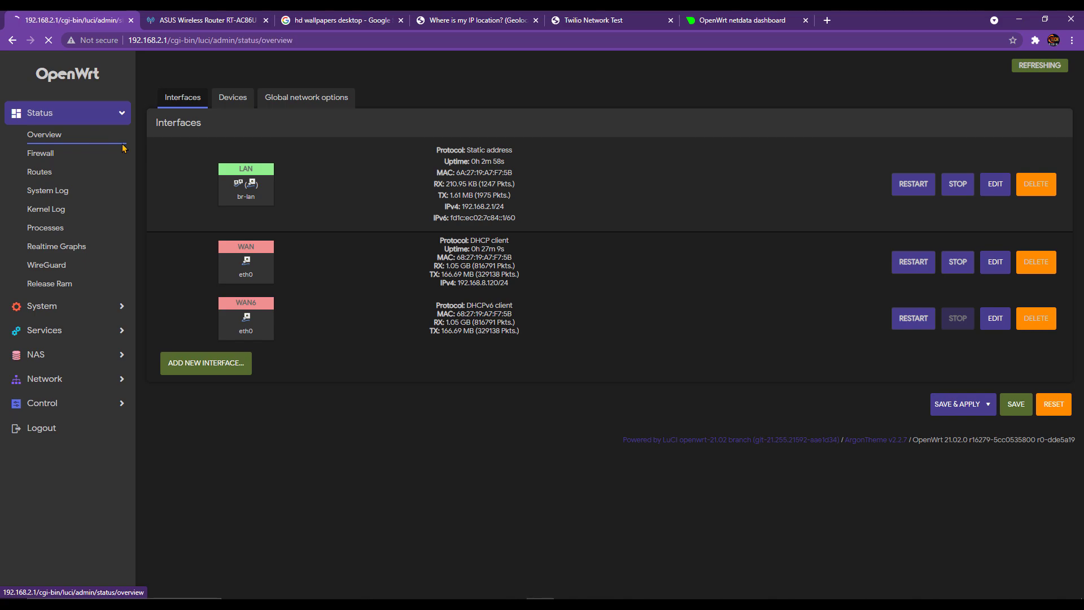